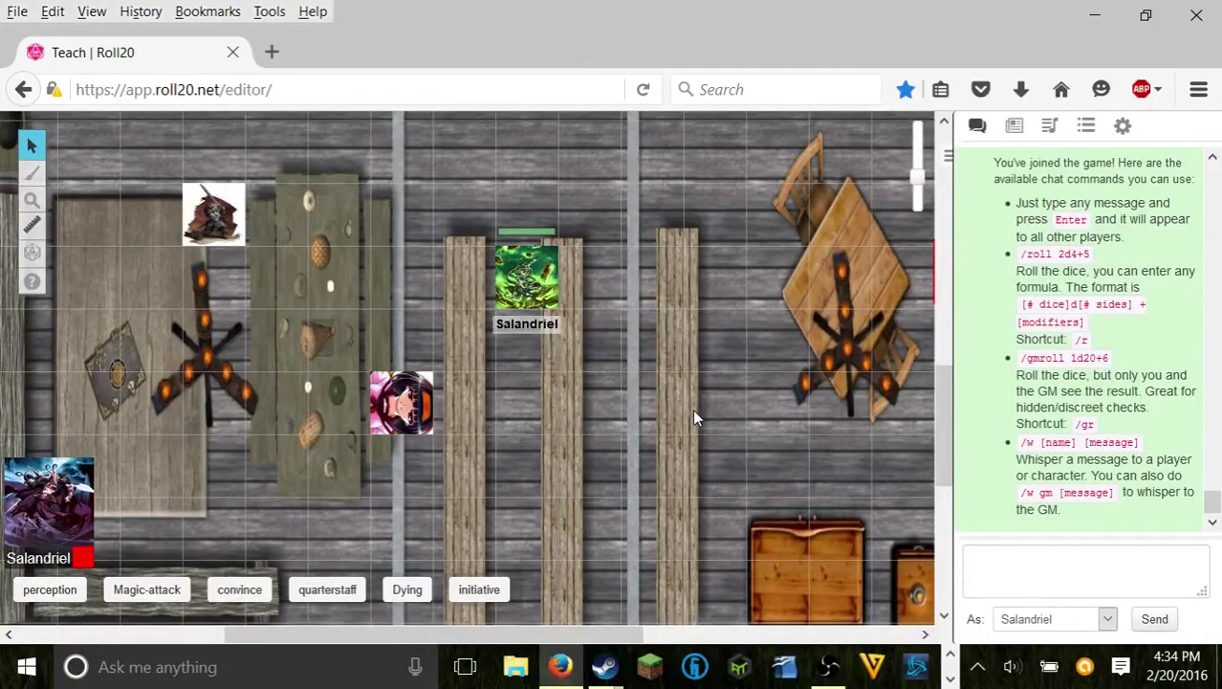
Step: Look over the game map and review the selection, drawing and help tool options
{"action": "left_click_drag", "start_coordinate": [546, 629], "coordinate": [532, 608]}
{"action": "scroll", "coordinate": [551, 541], "scroll_direction": "up", "scroll_amount": 5}
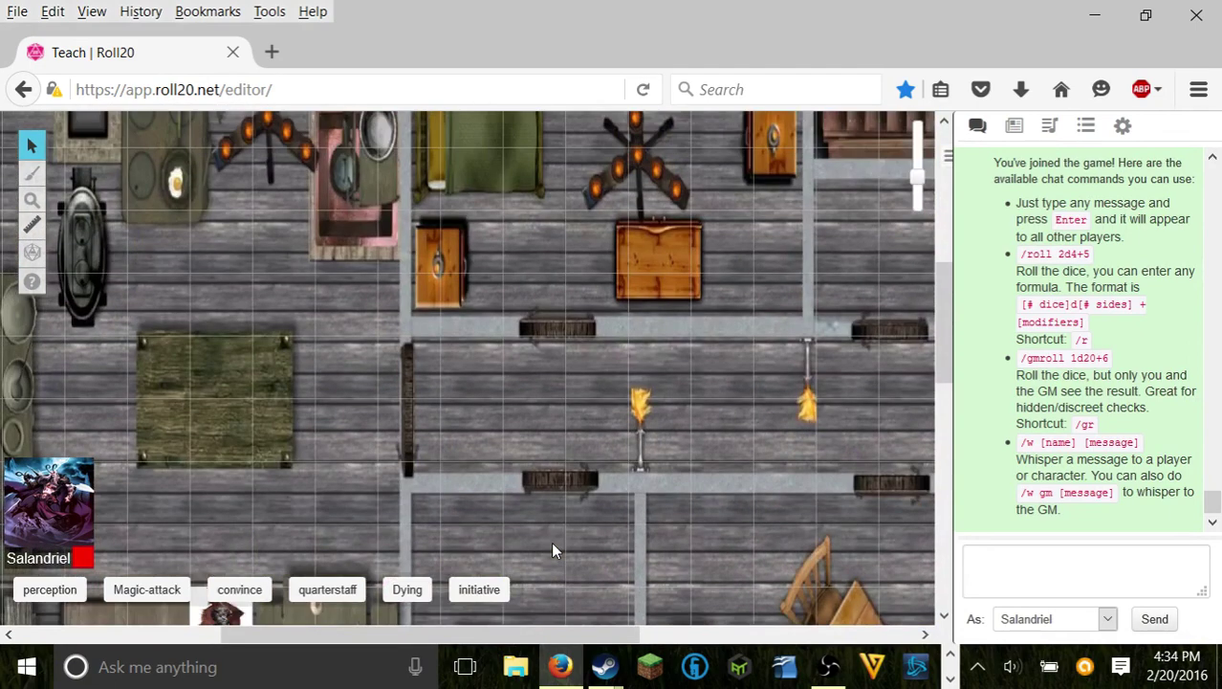
{"action": "scroll", "coordinate": [551, 541], "scroll_direction": "down", "scroll_amount": 4}
{"action": "mouse_move", "coordinate": [35, 153]}
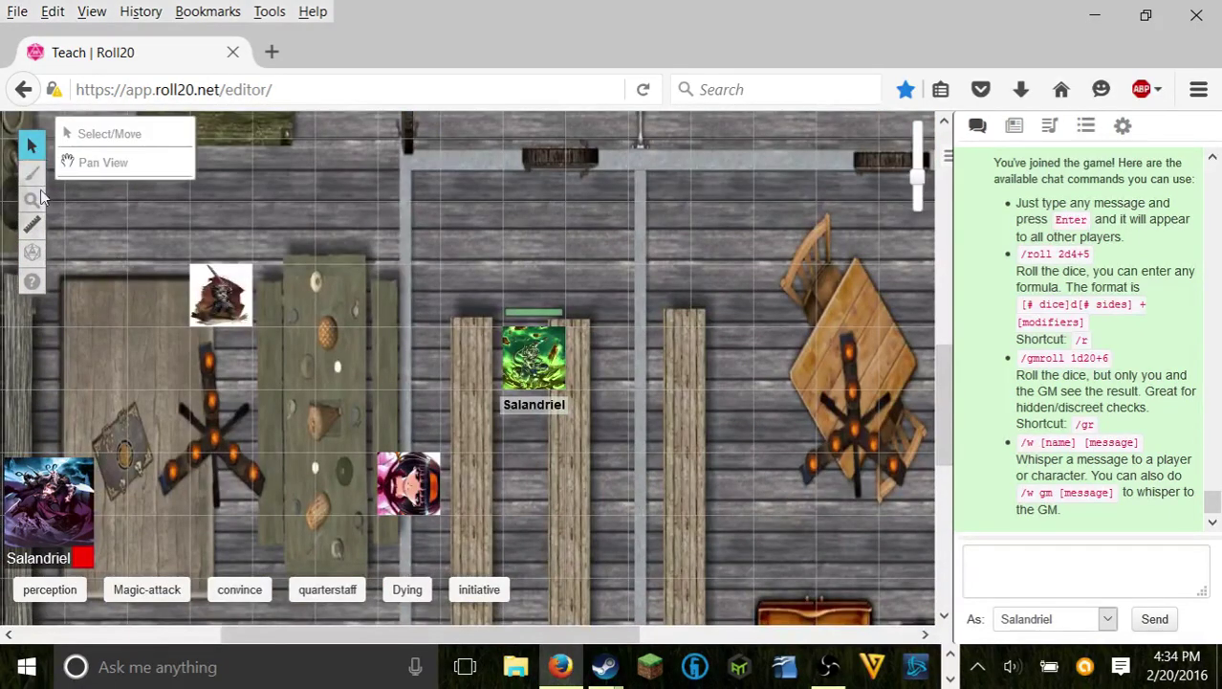
{"action": "mouse_move", "coordinate": [31, 177]}
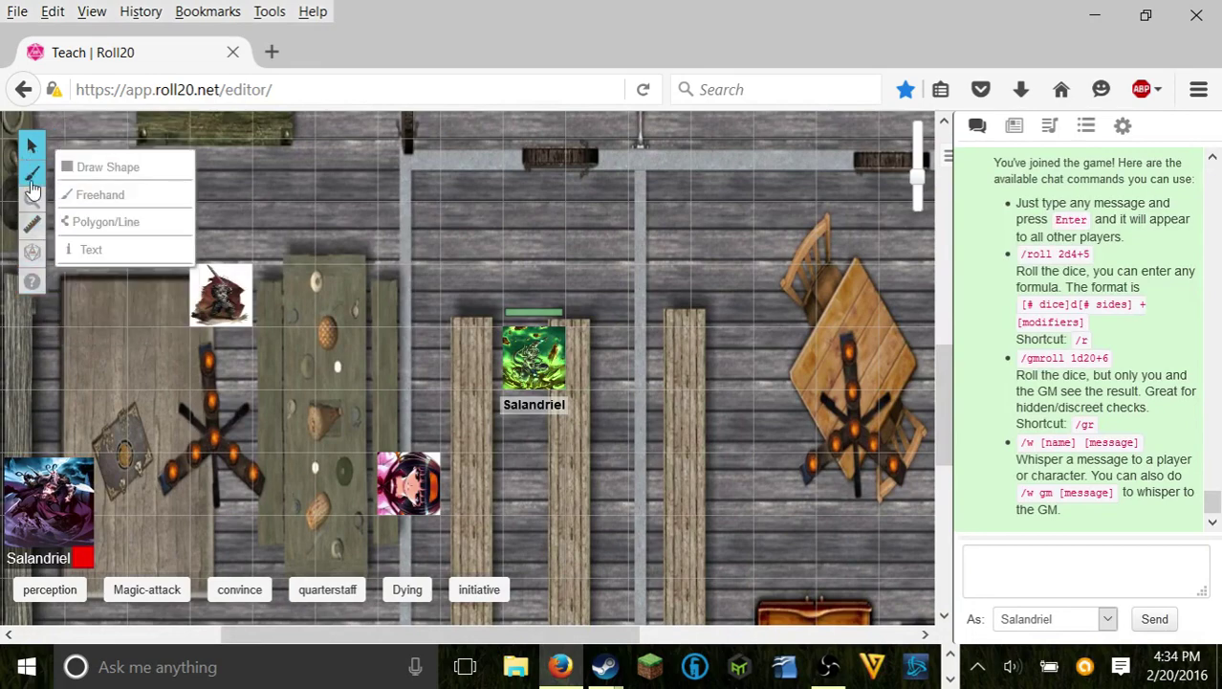
{"action": "mouse_move", "coordinate": [38, 287]}
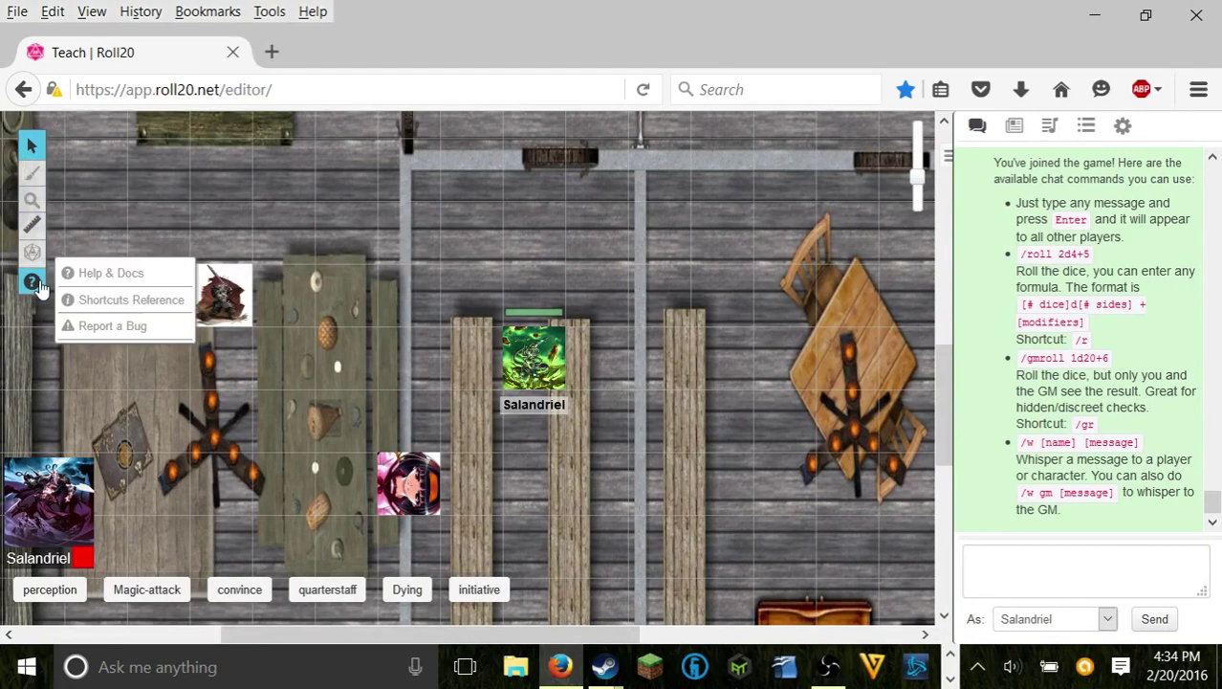
{"action": "scroll", "coordinate": [650, 369], "scroll_direction": "up", "scroll_amount": 3}
{"action": "scroll", "coordinate": [649, 369], "scroll_direction": "down", "scroll_amount": 5}
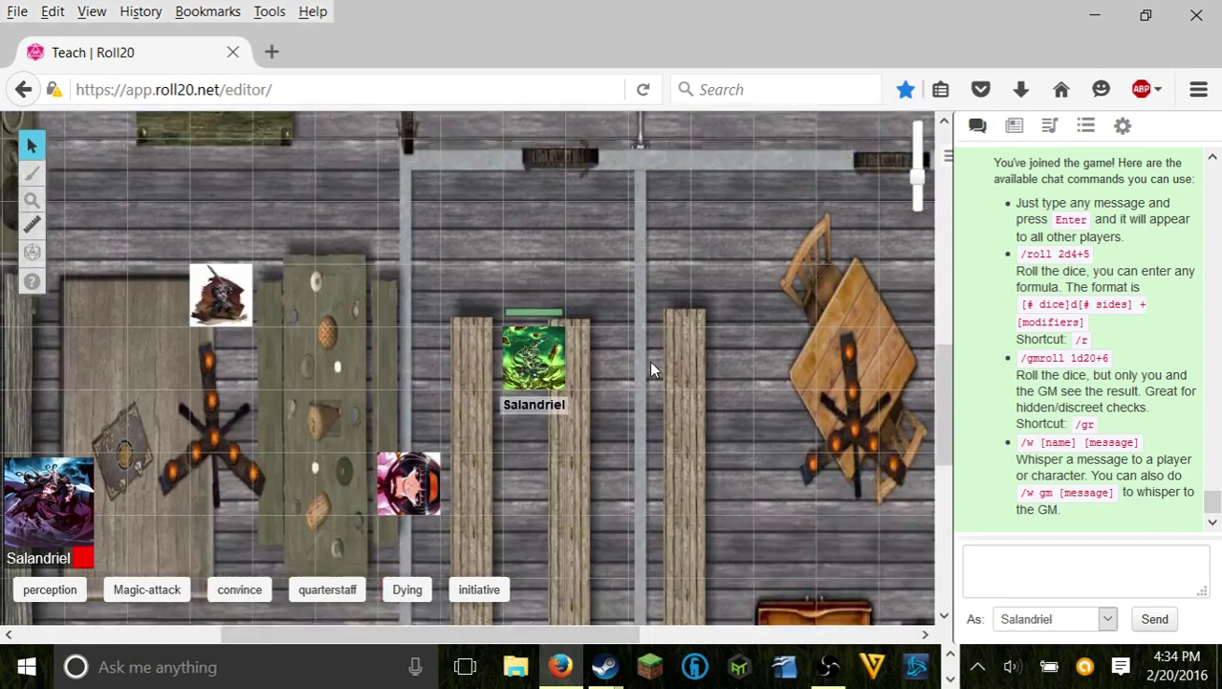
{"action": "scroll", "coordinate": [650, 370], "scroll_direction": "up", "scroll_amount": 3}
{"action": "scroll", "coordinate": [651, 370], "scroll_direction": "up", "scroll_amount": 3}
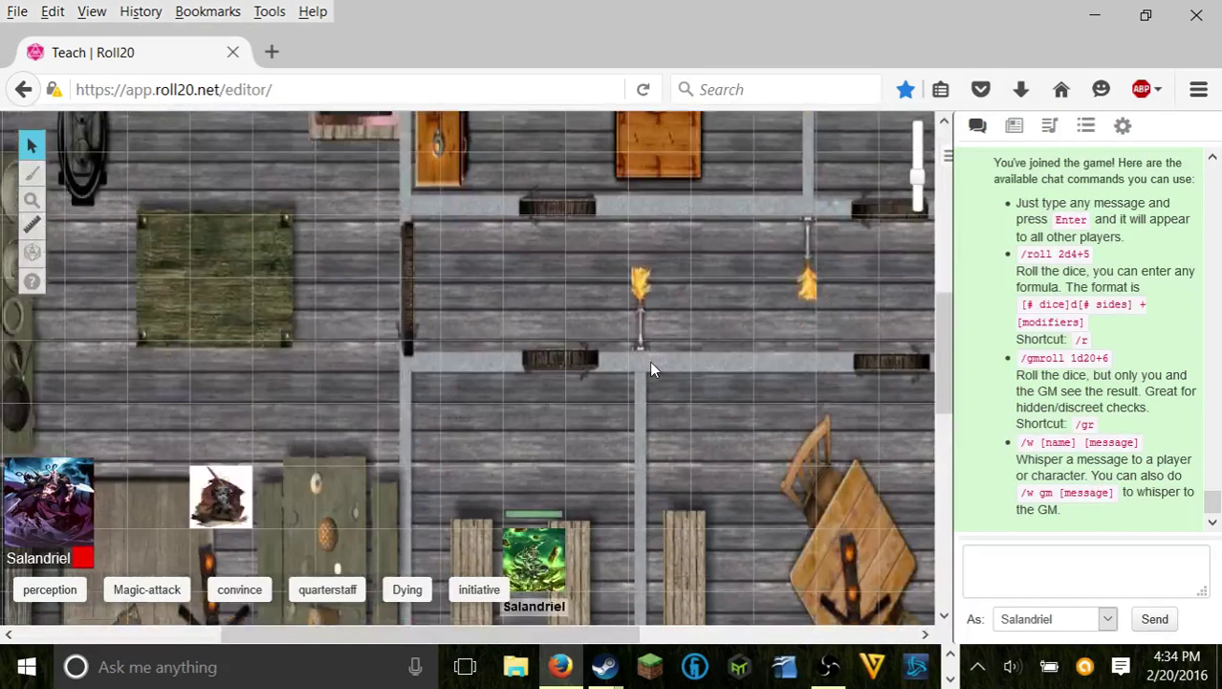
{"action": "scroll", "coordinate": [650, 370], "scroll_direction": "down", "scroll_amount": 6}
{"action": "scroll", "coordinate": [650, 369], "scroll_direction": "up", "scroll_amount": 5}
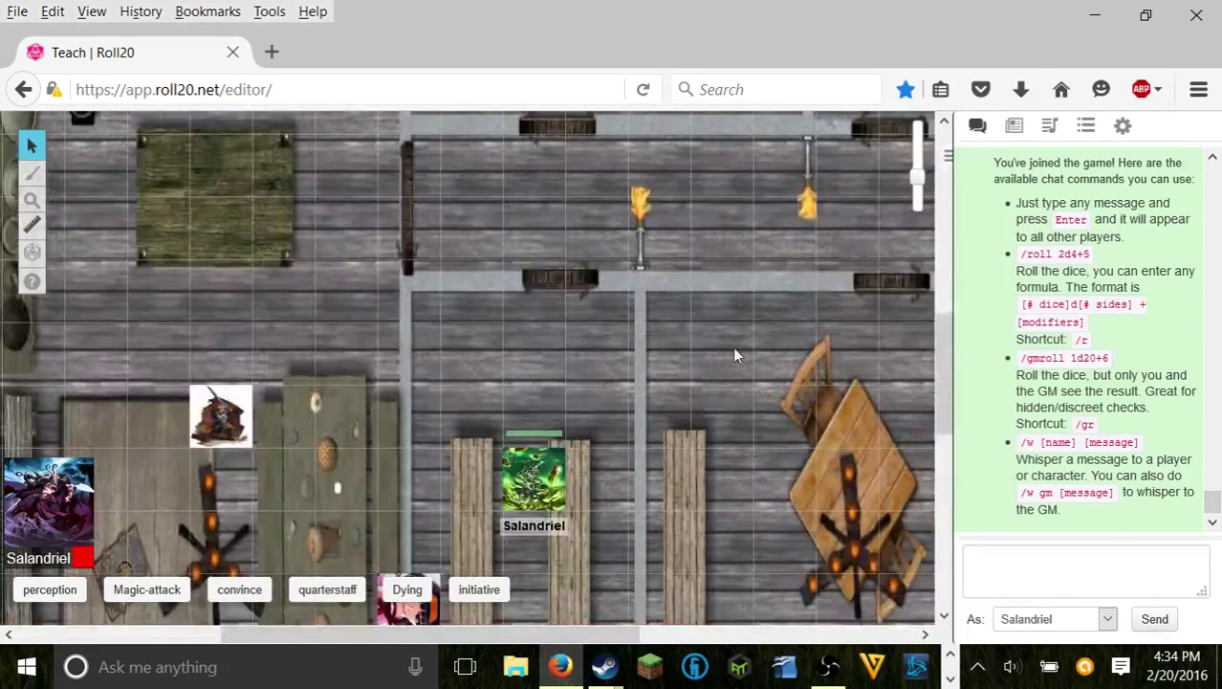
{"action": "scroll", "coordinate": [653, 384], "scroll_direction": "down", "scroll_amount": 5}
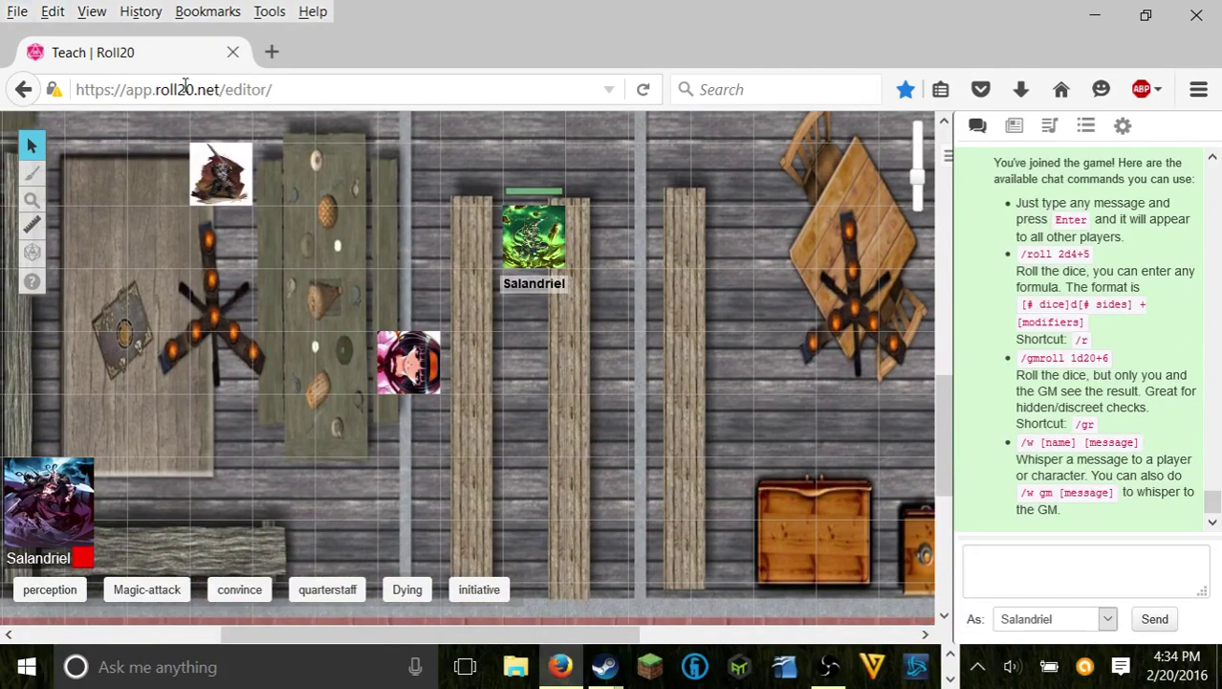
{"action": "scroll", "coordinate": [397, 247], "scroll_direction": "up", "scroll_amount": 5}
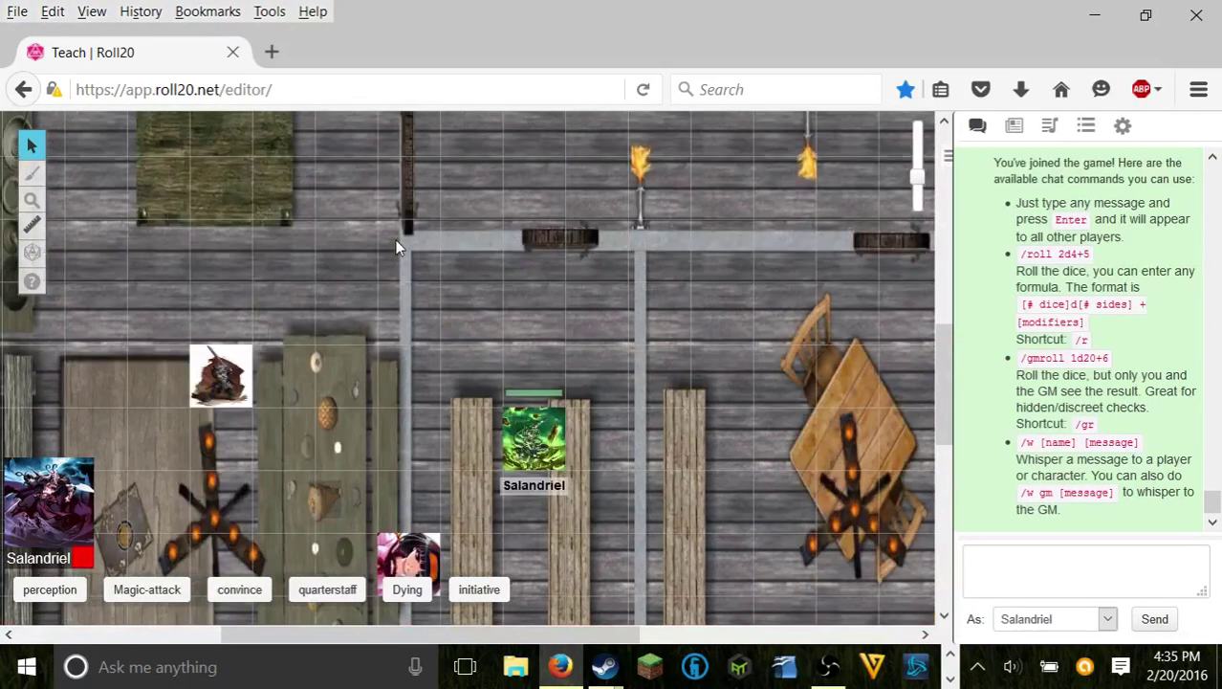
{"action": "scroll", "coordinate": [460, 198], "scroll_direction": "up", "scroll_amount": 2}
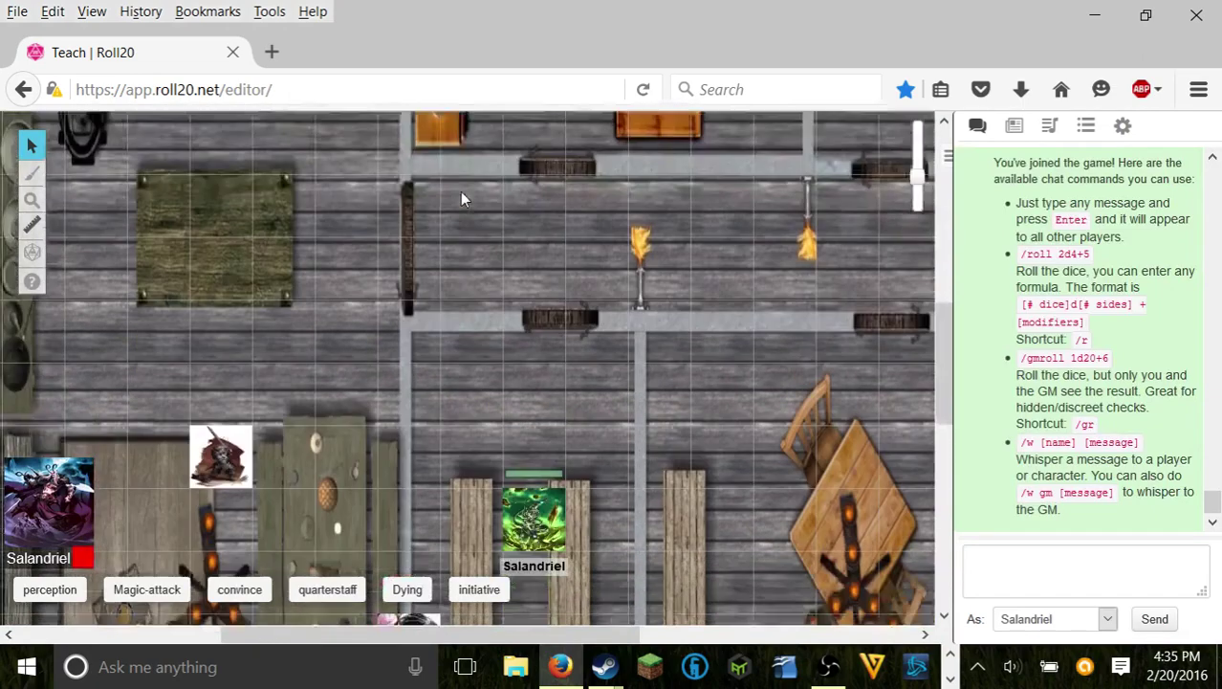
{"action": "scroll", "coordinate": [460, 198], "scroll_direction": "down", "scroll_amount": 5}
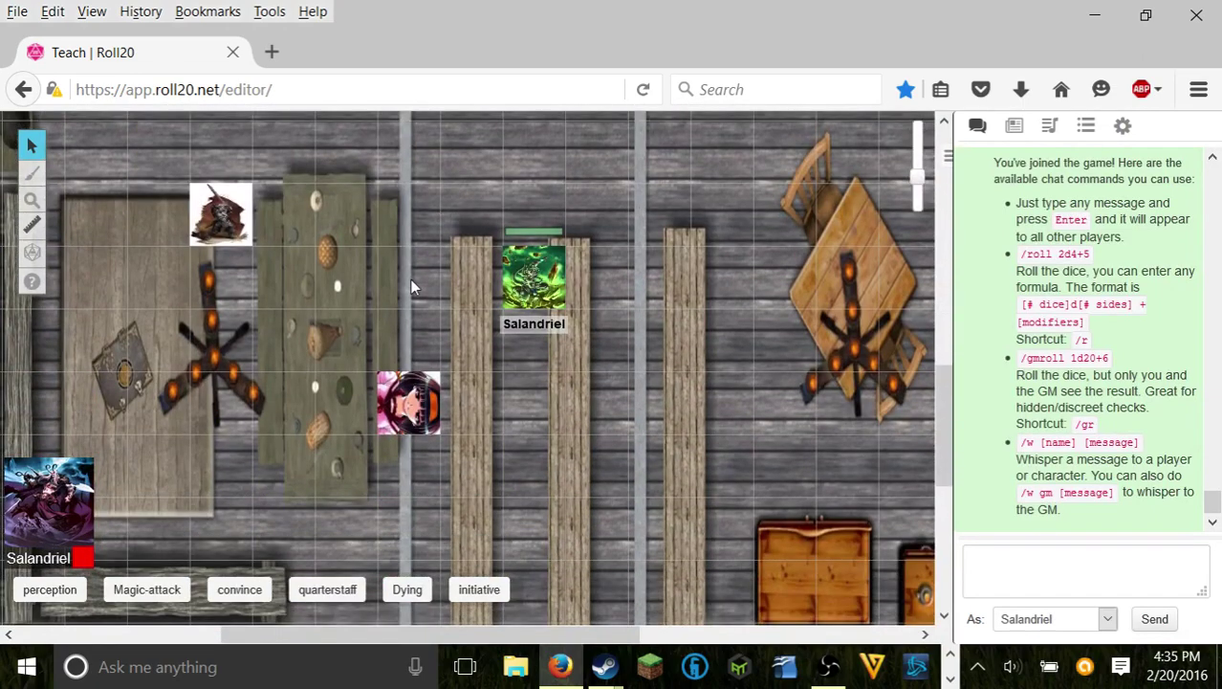
{"action": "scroll", "coordinate": [439, 251], "scroll_direction": "up", "scroll_amount": 10}
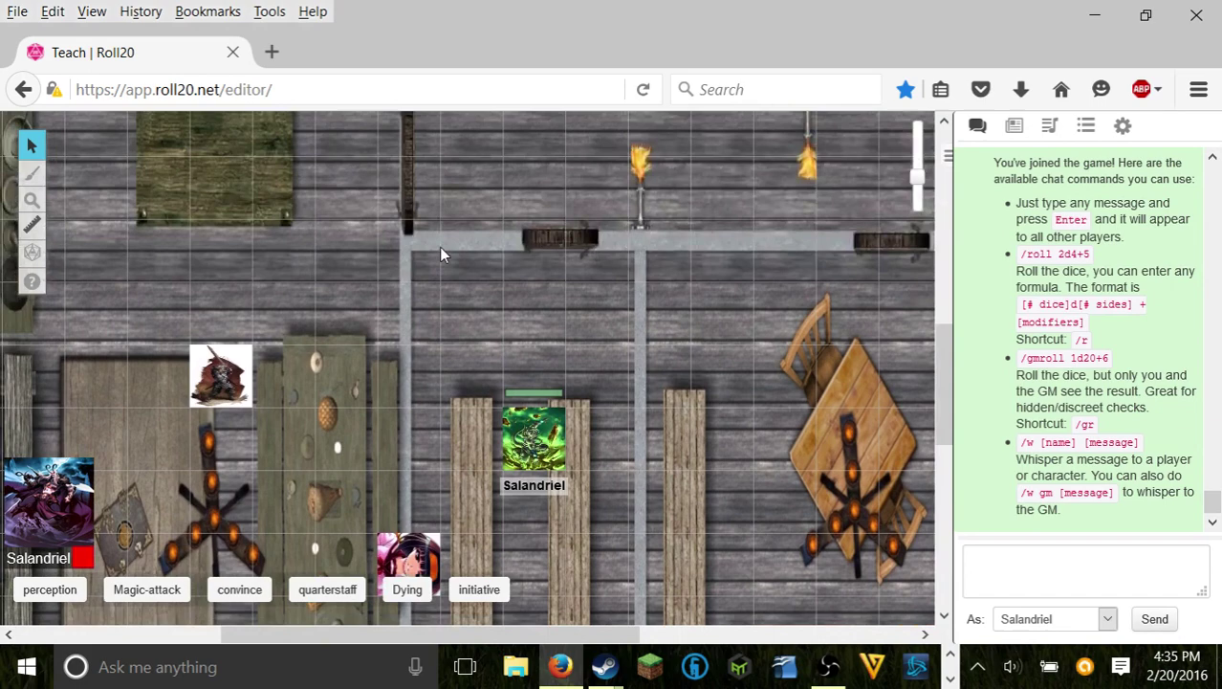
{"action": "scroll", "coordinate": [441, 252], "scroll_direction": "down", "scroll_amount": 15}
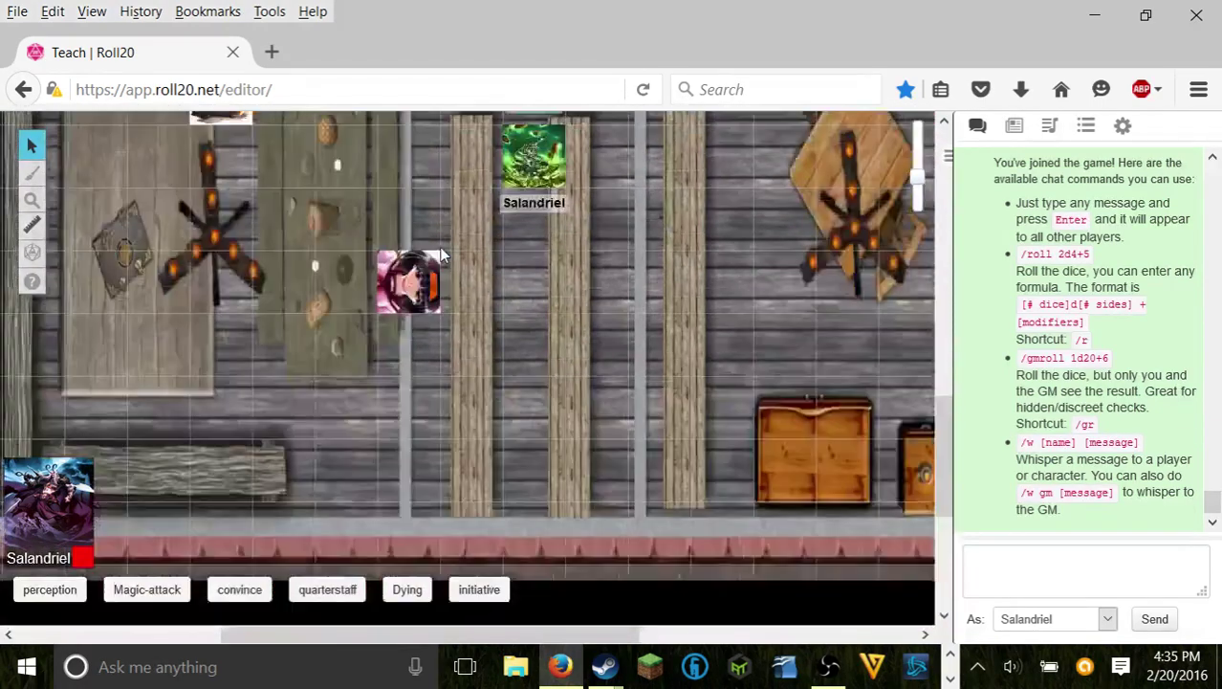
{"action": "scroll", "coordinate": [441, 252], "scroll_direction": "up", "scroll_amount": 5}
{"action": "left_click_drag", "start_coordinate": [156, 211], "coordinate": [754, 578]}
{"action": "scroll", "coordinate": [562, 455], "scroll_direction": "down", "scroll_amount": 1}
{"action": "scroll", "coordinate": [262, 324], "scroll_direction": "down", "scroll_amount": 3}
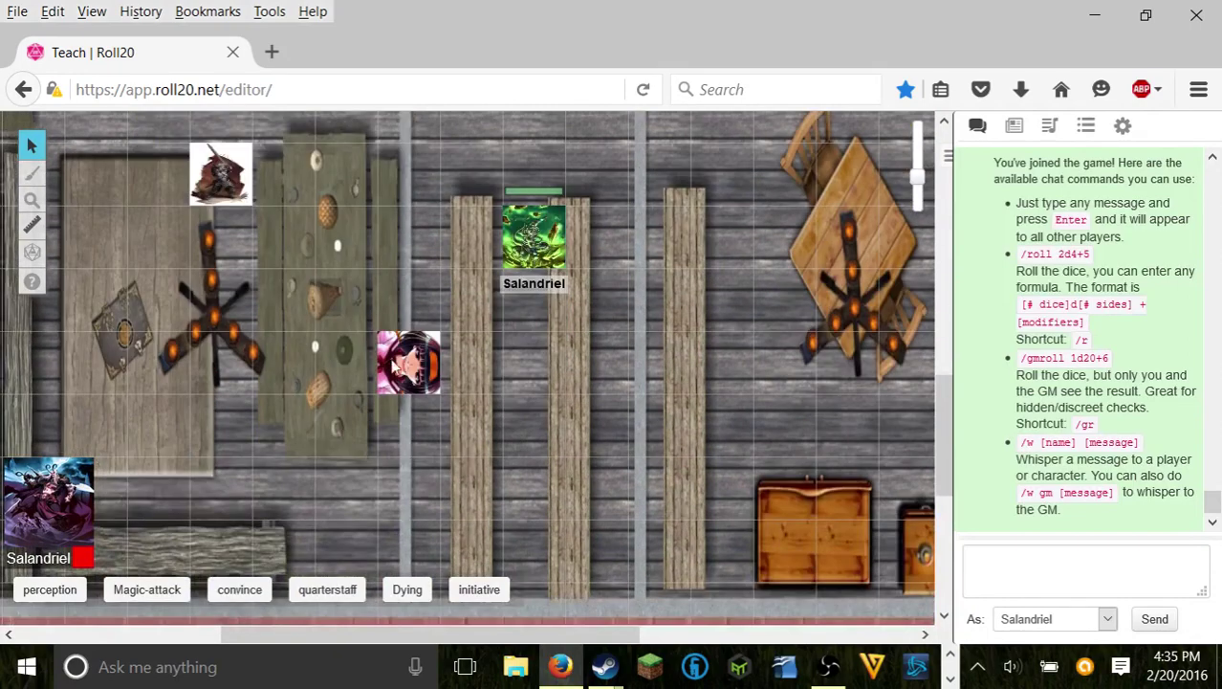
Step: Move the Salandriel token around the grid, ending one square left and one square up from its starting square
{"action": "scroll", "coordinate": [625, 325], "scroll_direction": "up", "scroll_amount": 1}
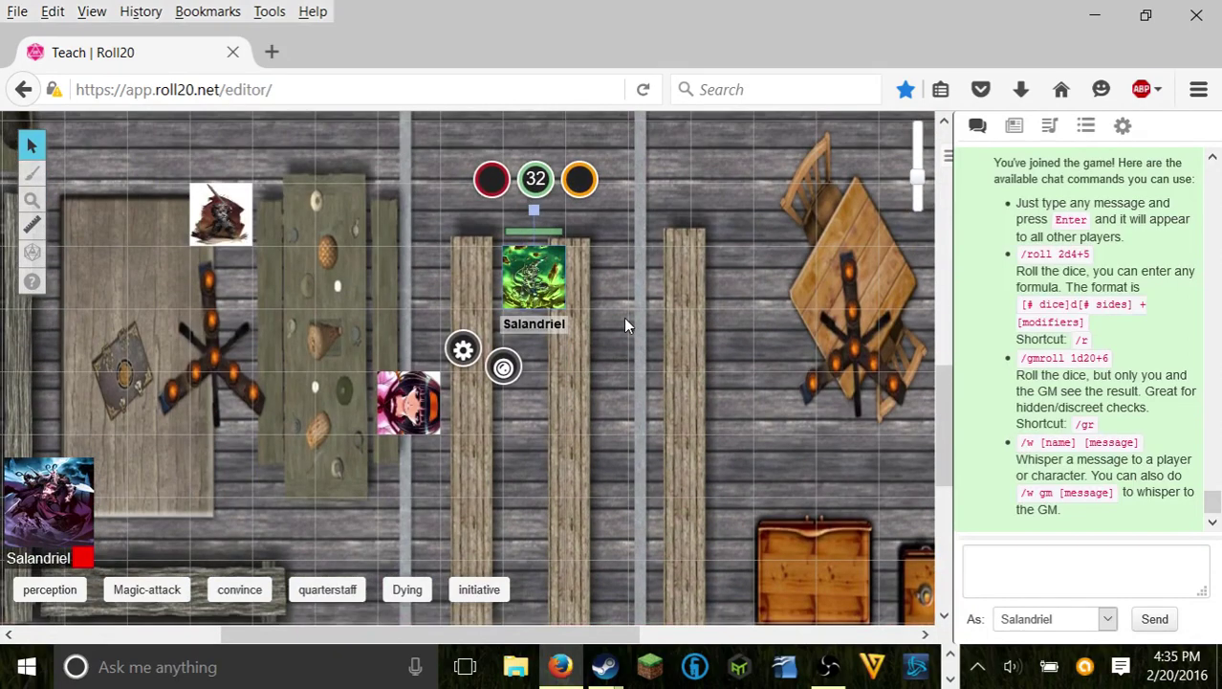
{"action": "key", "text": "Up"}
{"action": "key", "text": "Down"}
{"action": "key", "text": "Up"}
{"action": "key", "text": "Right"}
{"action": "key", "text": "Left"}
{"action": "key", "text": "Left"}
{"action": "key", "text": "Down"}
{"action": "key", "text": "Down"}
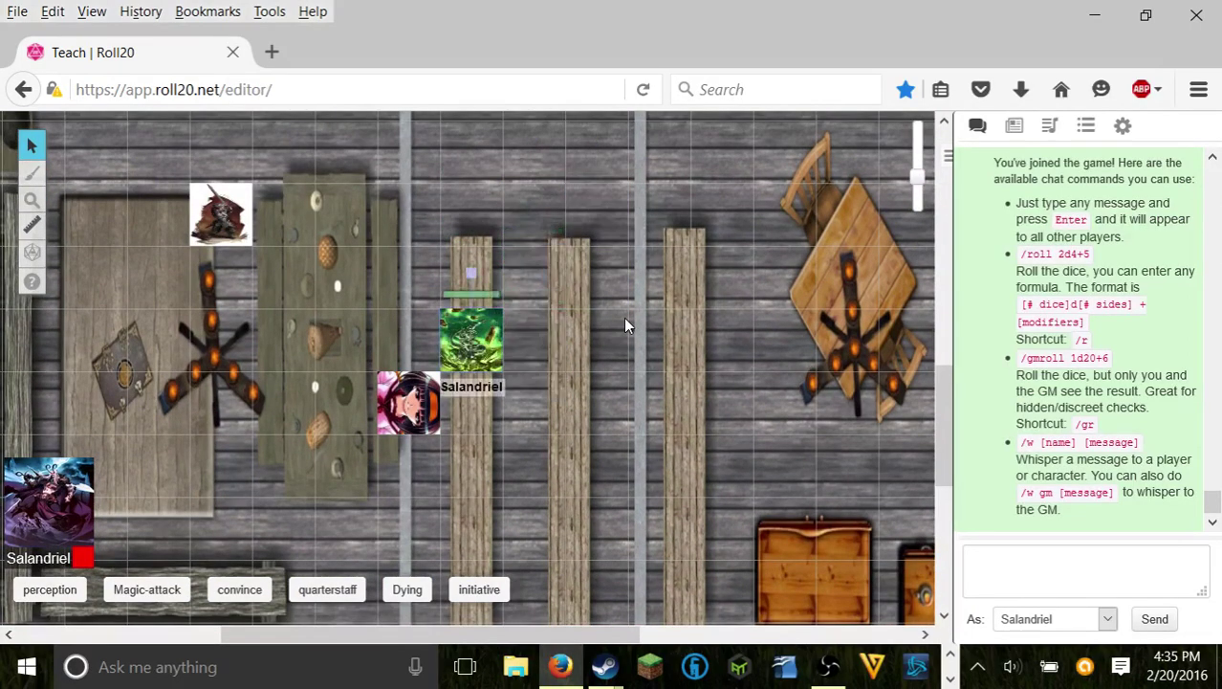
{"action": "key", "text": "Up"}
{"action": "key", "text": "Right"}
{"action": "key", "text": "Up"}
{"action": "key", "text": "Left"}
{"action": "key", "text": "Down"}
{"action": "key", "text": "Right"}
{"action": "key", "text": "Right"}
{"action": "key", "text": "Right"}
{"action": "key", "text": "Up"}
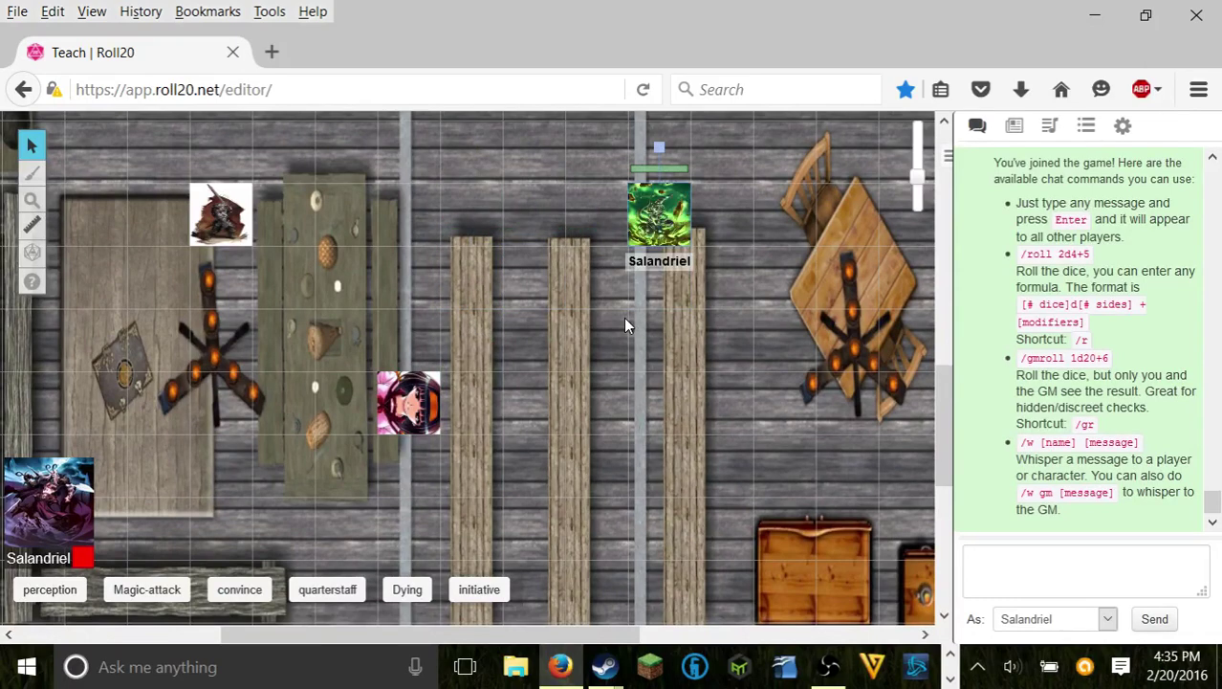
{"action": "key", "text": "Left"}
{"action": "key", "text": "Left"}
{"action": "key", "text": "Left"}
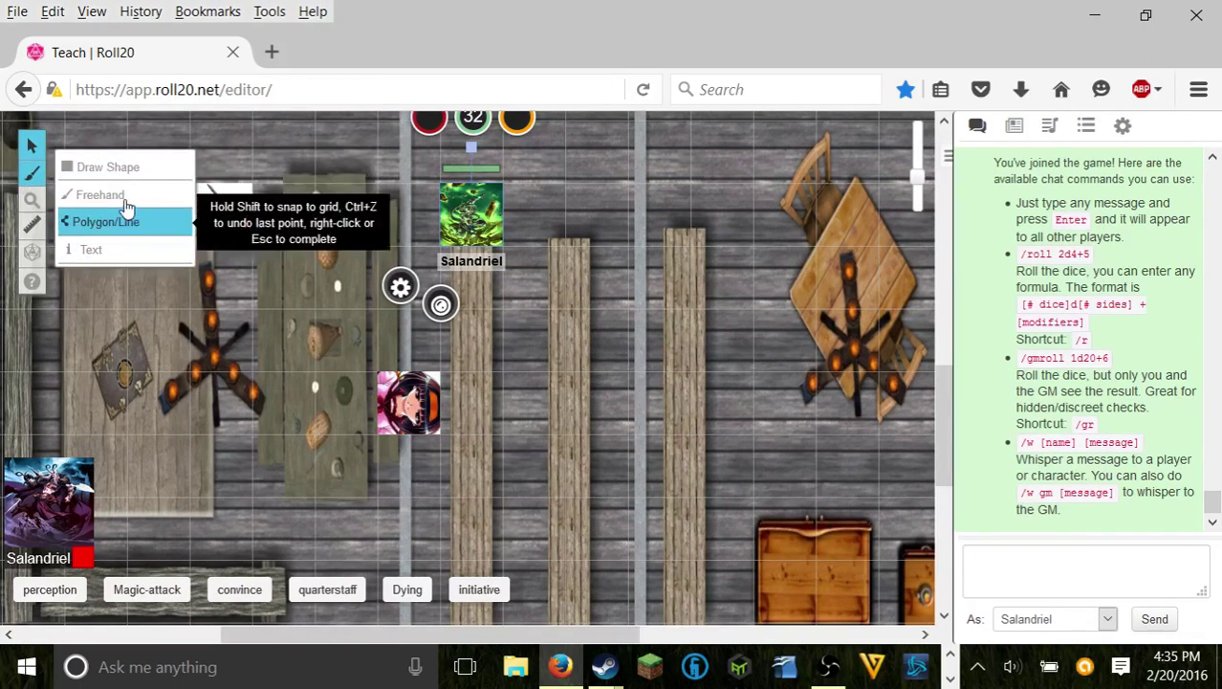
Step: Measure the distance from the Salandriel token to the nearby table, plus several other distances across the map
{"action": "left_click", "coordinate": [33, 230]}
{"action": "left_click_drag", "start_coordinate": [469, 213], "coordinate": [383, 224]}
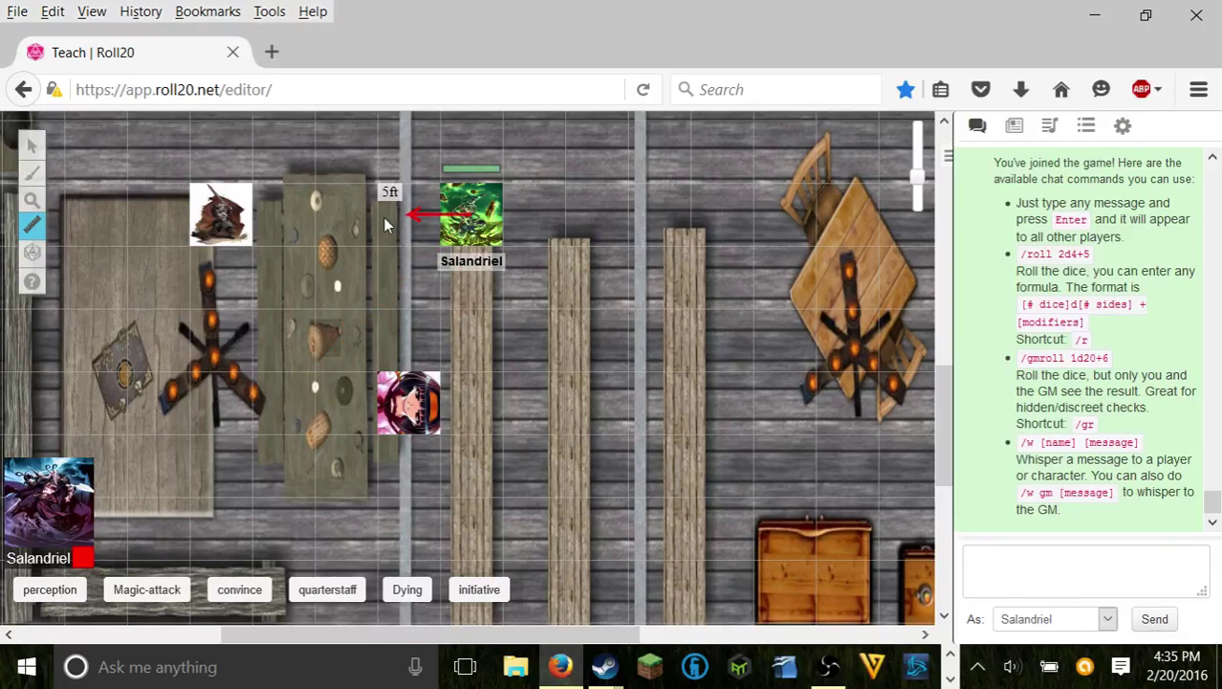
{"action": "left_click_drag", "start_coordinate": [282, 215], "coordinate": [94, 320]}
{"action": "left_click_drag", "start_coordinate": [99, 374], "coordinate": [531, 462]}
{"action": "left_click_drag", "start_coordinate": [634, 505], "coordinate": [722, 388]}
{"action": "scroll", "coordinate": [617, 392], "scroll_direction": "up", "scroll_amount": 3}
{"action": "scroll", "coordinate": [615, 494], "scroll_direction": "down", "scroll_amount": 1}
{"action": "mouse_move", "coordinate": [253, 409]}
{"action": "left_mouse_down"}
{"action": "mouse_move", "coordinate": [650, 421]}
{"action": "mouse_move", "coordinate": [325, 483]}
{"action": "mouse_move", "coordinate": [425, 403]}
{"action": "mouse_move", "coordinate": [345, 277]}
{"action": "mouse_move", "coordinate": [479, 436]}
{"action": "left_mouse_up"}
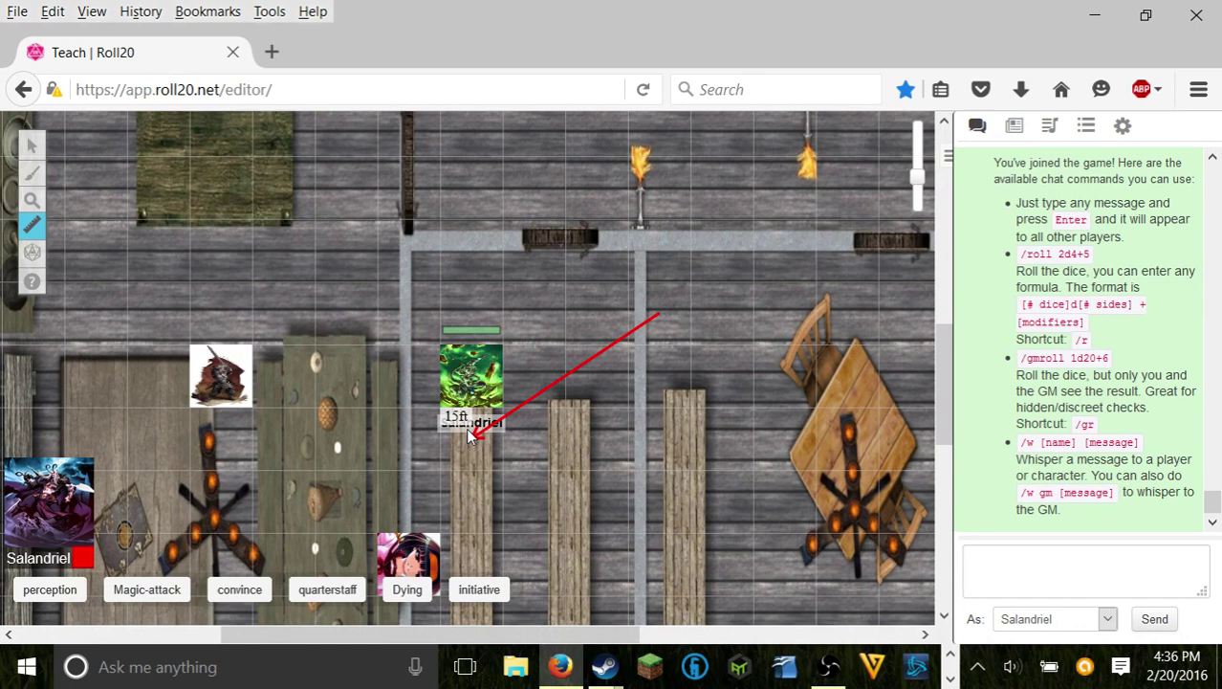
{"action": "mouse_move", "coordinate": [469, 355]}
{"action": "left_mouse_down"}
{"action": "mouse_move", "coordinate": [732, 254]}
{"action": "mouse_move", "coordinate": [609, 305]}
{"action": "mouse_move", "coordinate": [322, 464]}
{"action": "mouse_move", "coordinate": [29, 543]}
{"action": "mouse_move", "coordinate": [158, 500]}
{"action": "left_mouse_up"}
{"action": "left_click_drag", "start_coordinate": [158, 500], "coordinate": [729, 268]}
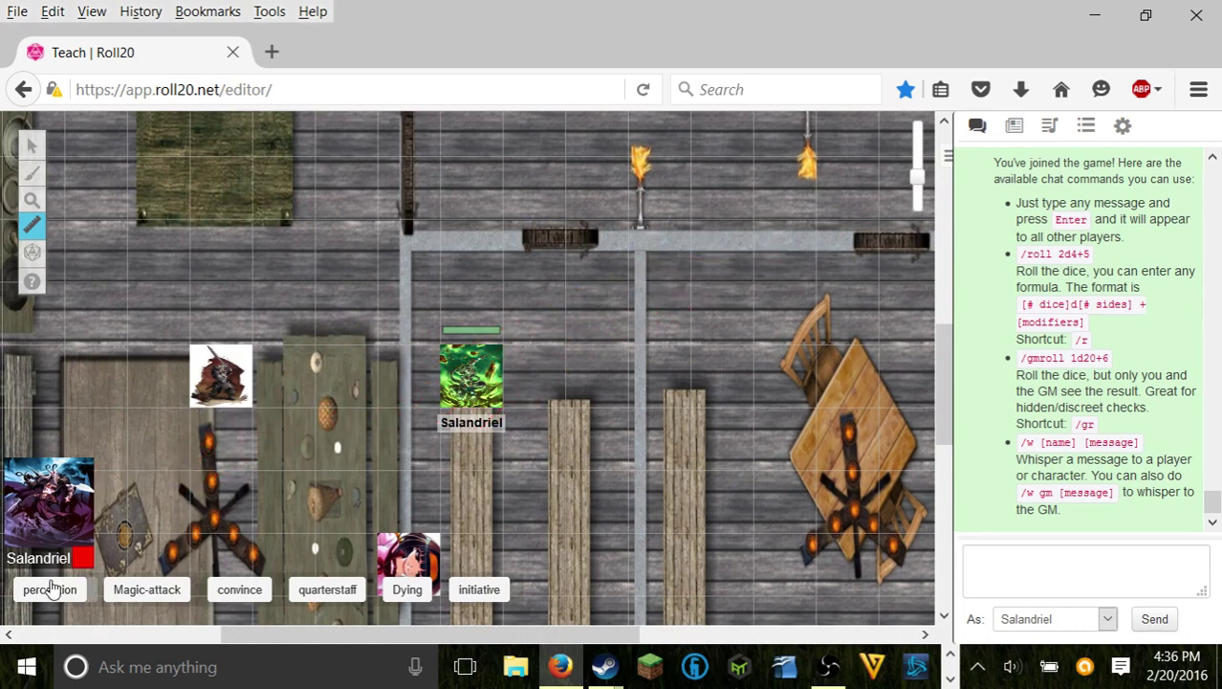
Step: Set the player color's hex value to transparent
{"action": "left_click", "coordinate": [85, 559]}
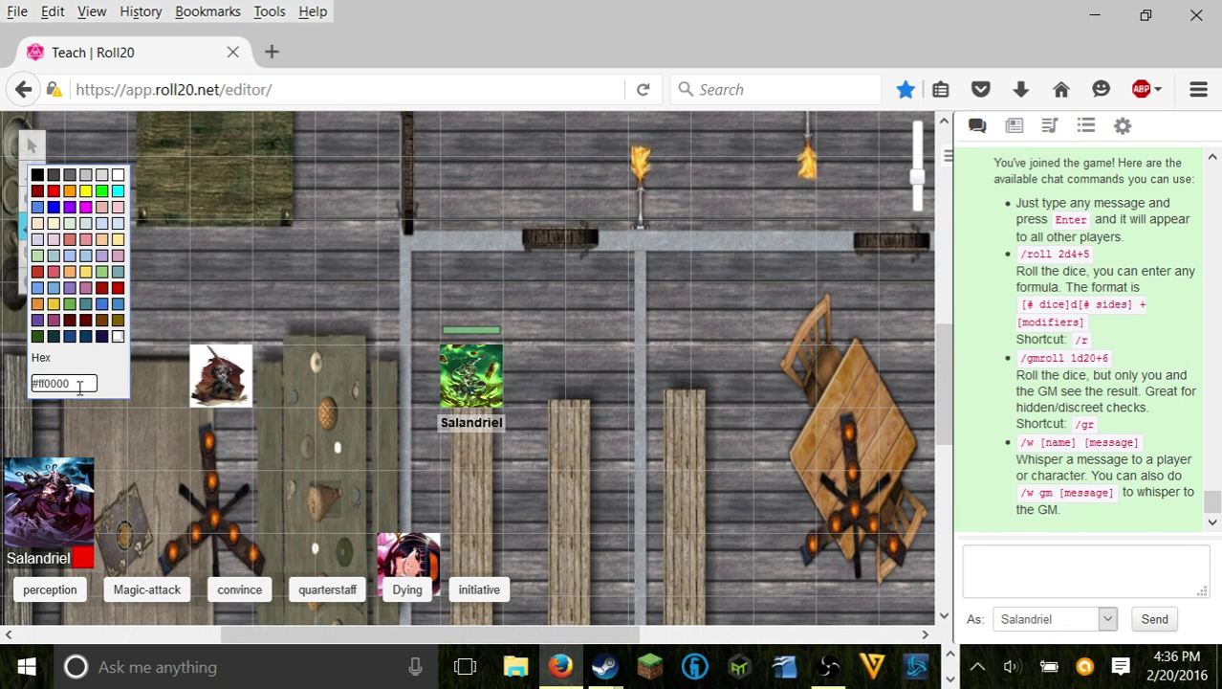
{"action": "left_click_drag", "start_coordinate": [84, 383], "coordinate": [15, 379]}
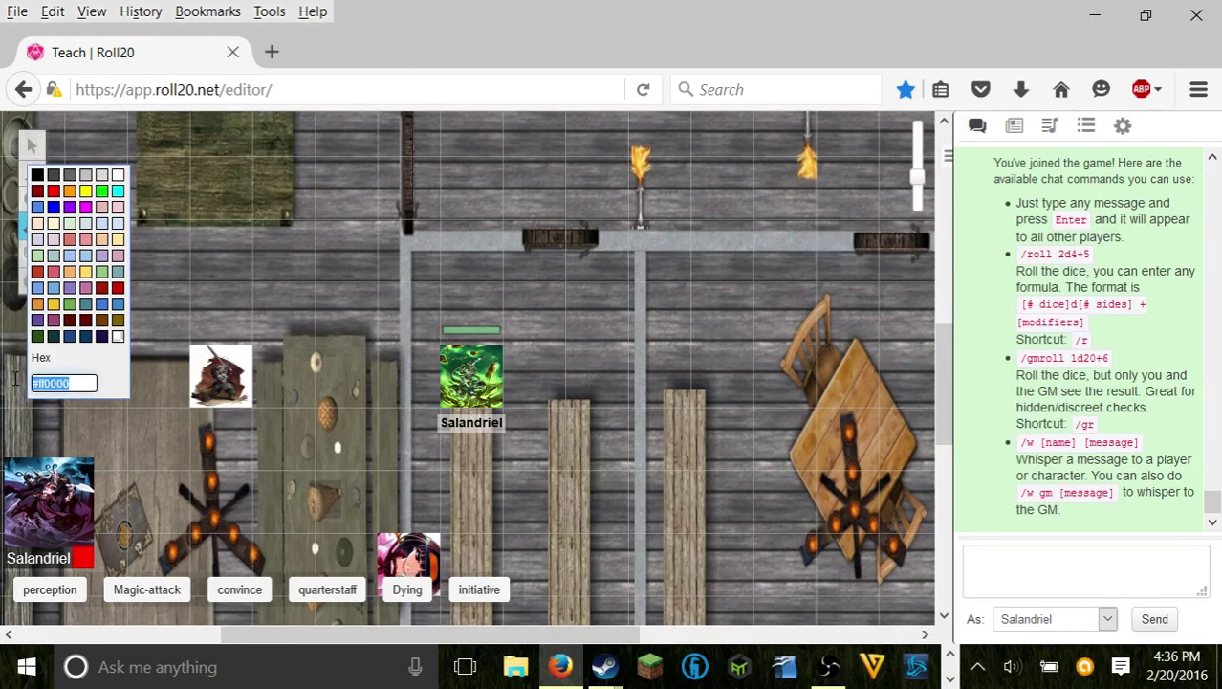
{"action": "type", "text": "transparent"}
{"action": "left_click", "coordinate": [119, 350]}
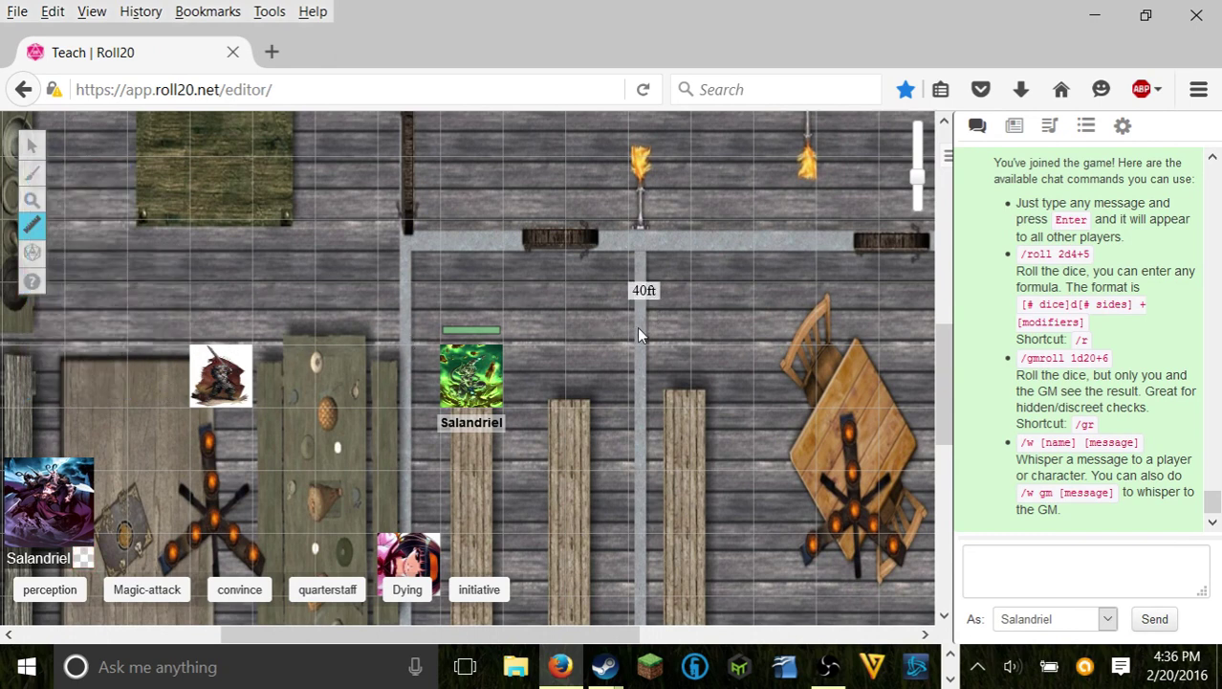
Step: Set the player color to bright red and measure a distance across the map
{"action": "left_click", "coordinate": [84, 558]}
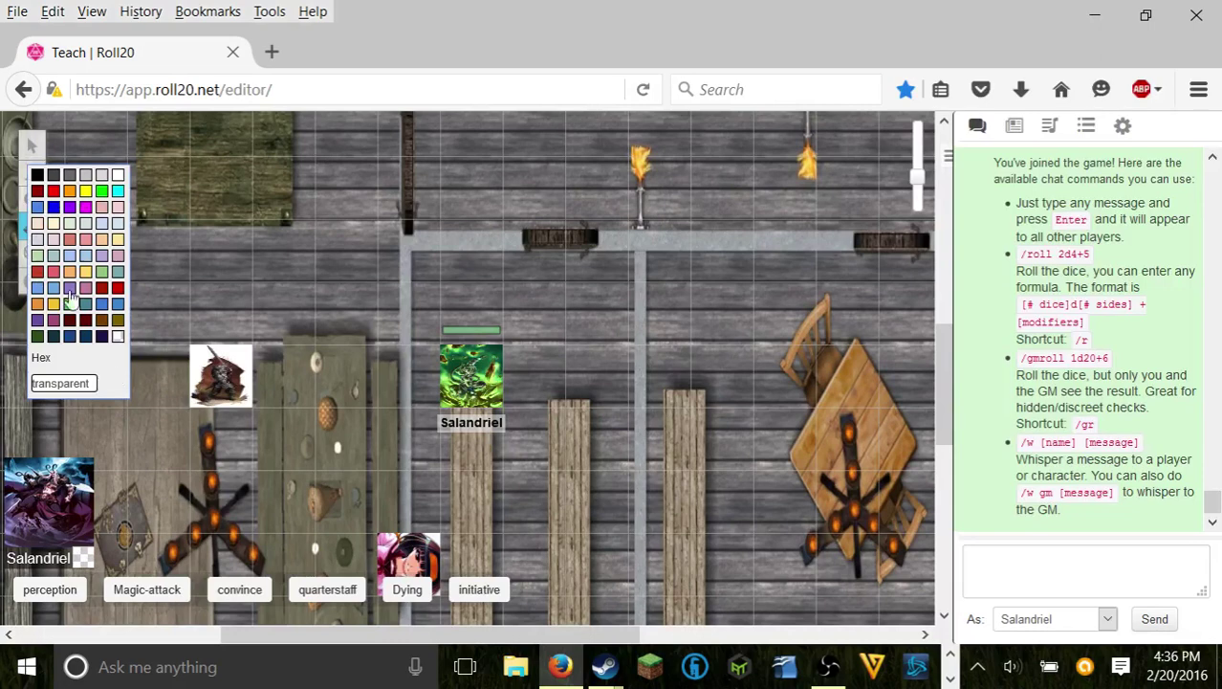
{"action": "left_click", "coordinate": [52, 192]}
{"action": "left_click_drag", "start_coordinate": [379, 209], "coordinate": [567, 496]}
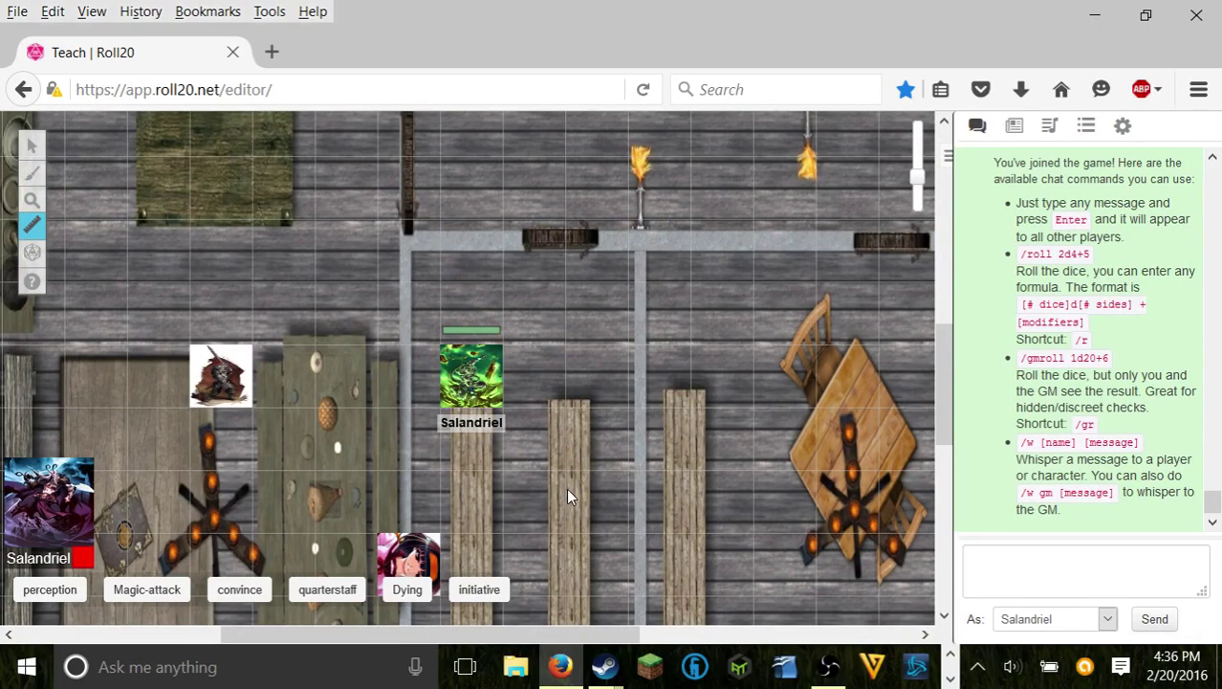
Step: Open the Dice Roller and review its basic rolls, advanced roll settings and last 10 rolls
{"action": "left_click", "coordinate": [35, 268]}
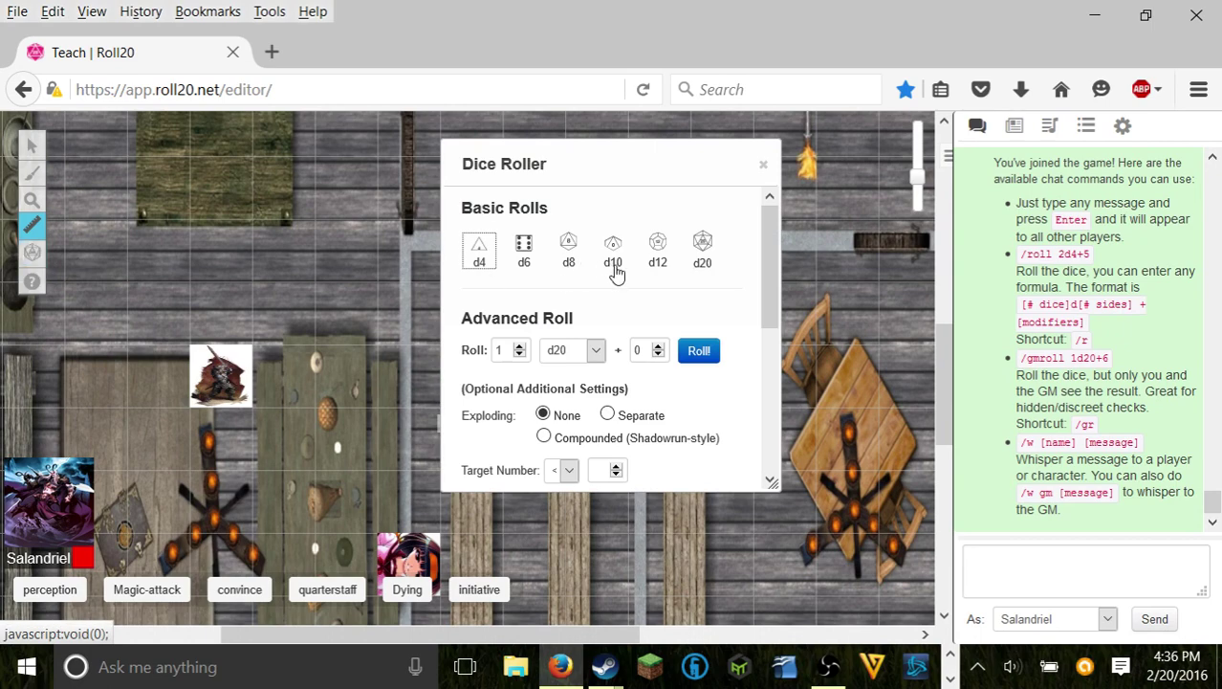
{"action": "scroll", "coordinate": [642, 306], "scroll_direction": "down", "scroll_amount": 5}
{"action": "scroll", "coordinate": [642, 306], "scroll_direction": "up", "scroll_amount": 4}
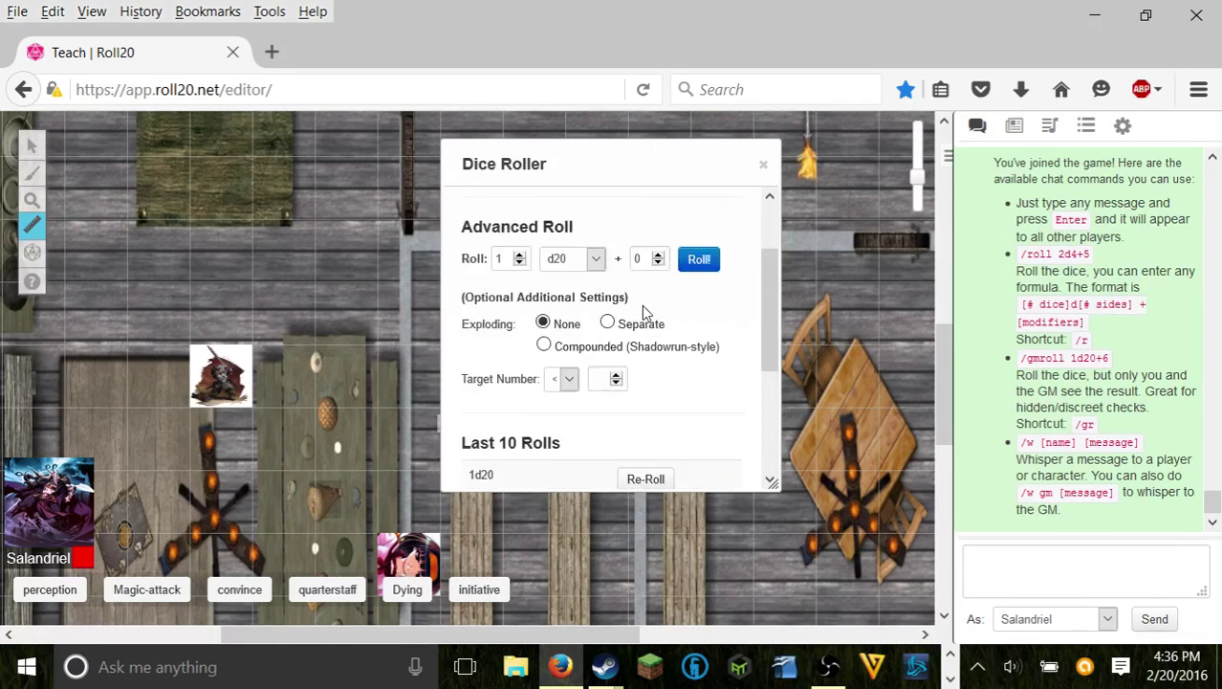
{"action": "scroll", "coordinate": [643, 306], "scroll_direction": "up", "scroll_amount": 2}
{"action": "scroll", "coordinate": [643, 305], "scroll_direction": "down", "scroll_amount": 6}
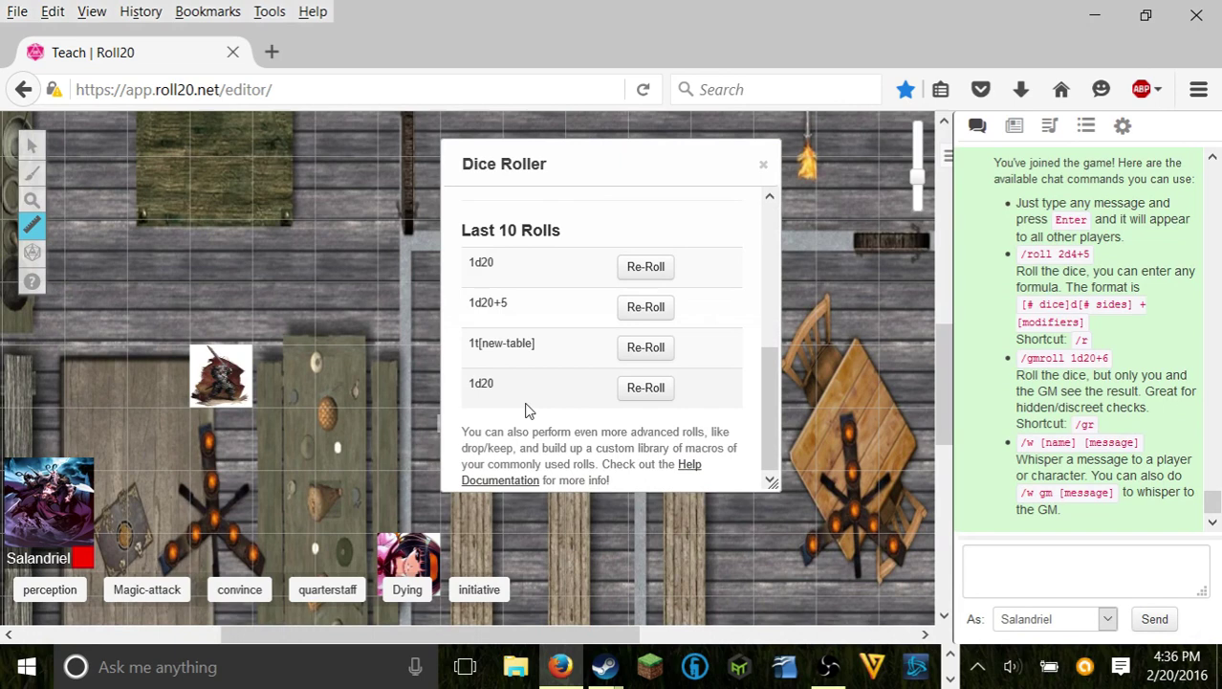
{"action": "scroll", "coordinate": [526, 403], "scroll_direction": "up", "scroll_amount": 6}
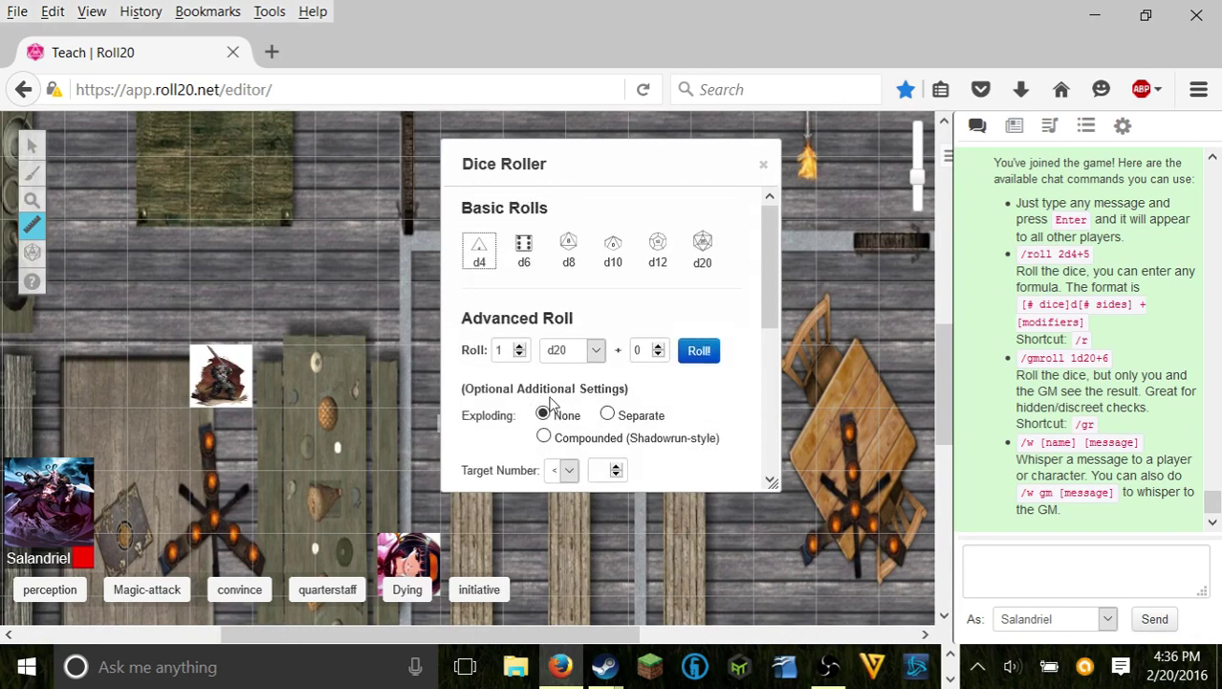
{"action": "scroll", "coordinate": [539, 385], "scroll_direction": "down", "scroll_amount": 1}
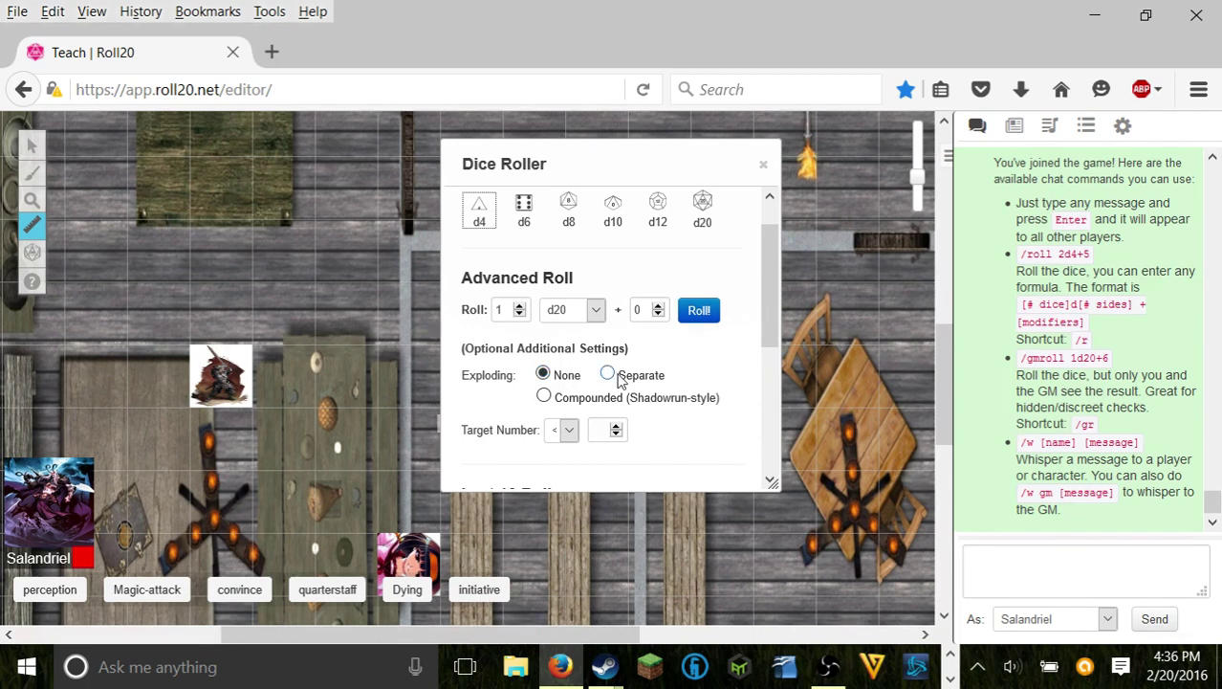
Step: Set the advanced roll to three d20 dice with a target number of 0 and the < comparison
{"action": "left_click", "coordinate": [570, 432]}
{"action": "left_click", "coordinate": [570, 431]}
{"action": "left_click", "coordinate": [570, 432]}
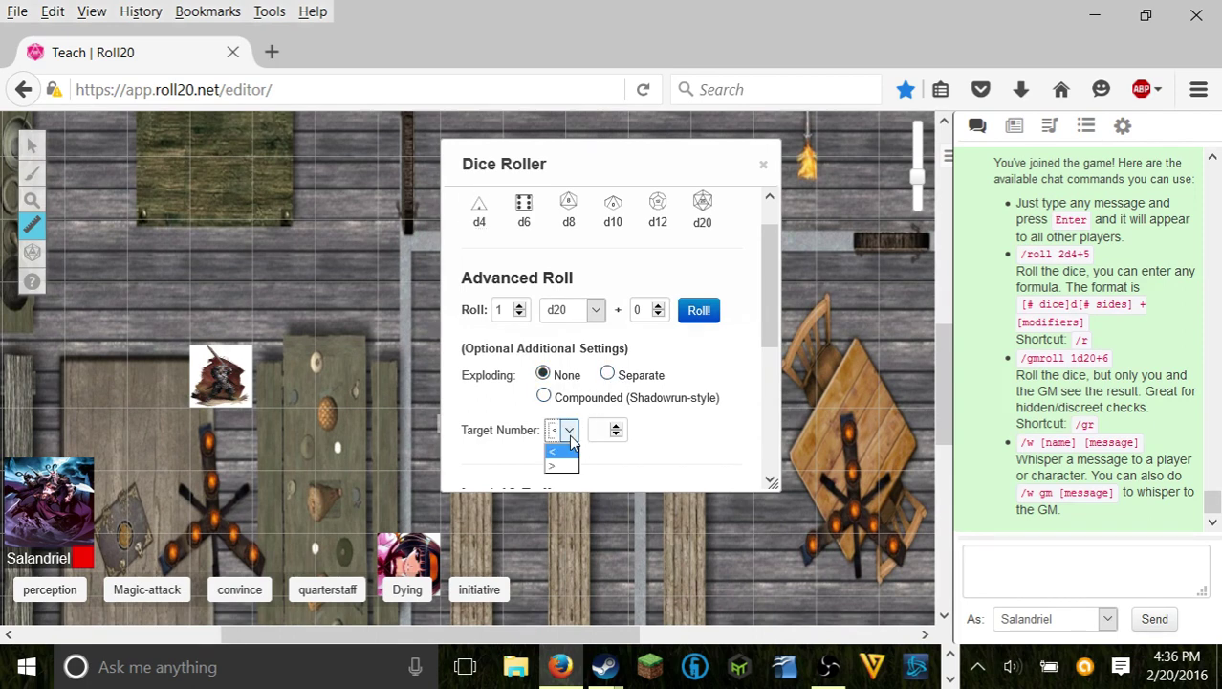
{"action": "left_click", "coordinate": [565, 461]}
{"action": "left_click", "coordinate": [616, 434]}
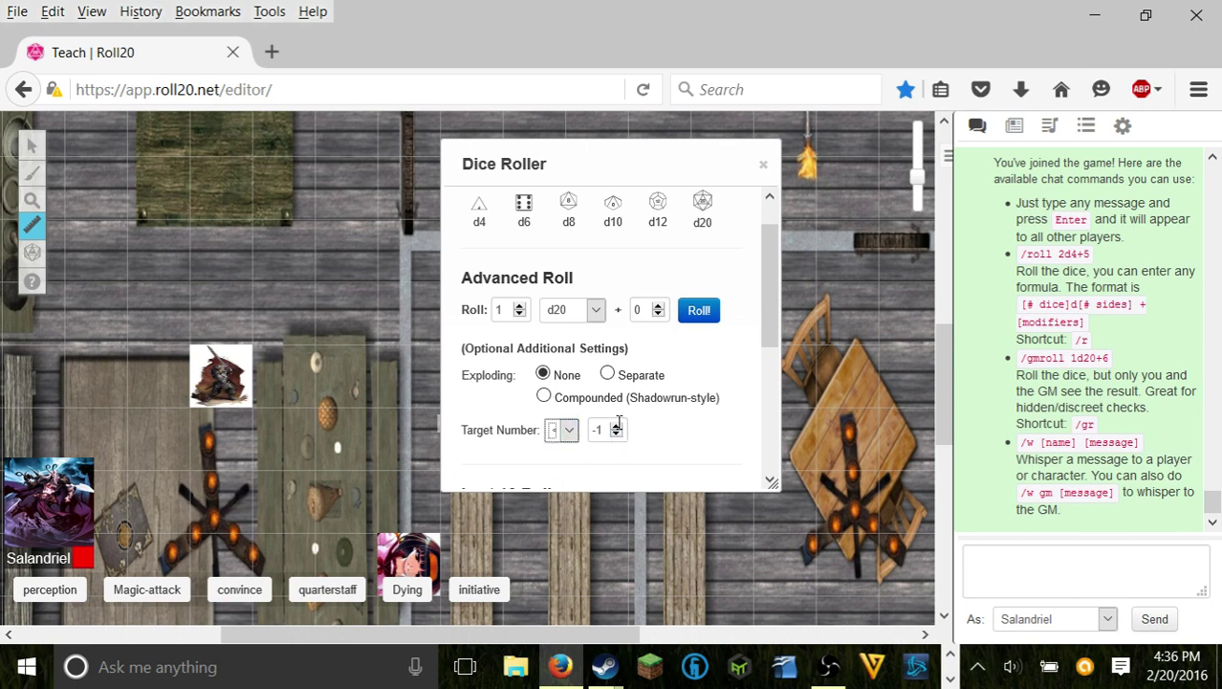
{"action": "left_click", "coordinate": [617, 431]}
{"action": "left_click", "coordinate": [703, 418]}
{"action": "scroll", "coordinate": [703, 418], "scroll_direction": "up", "scroll_amount": 1}
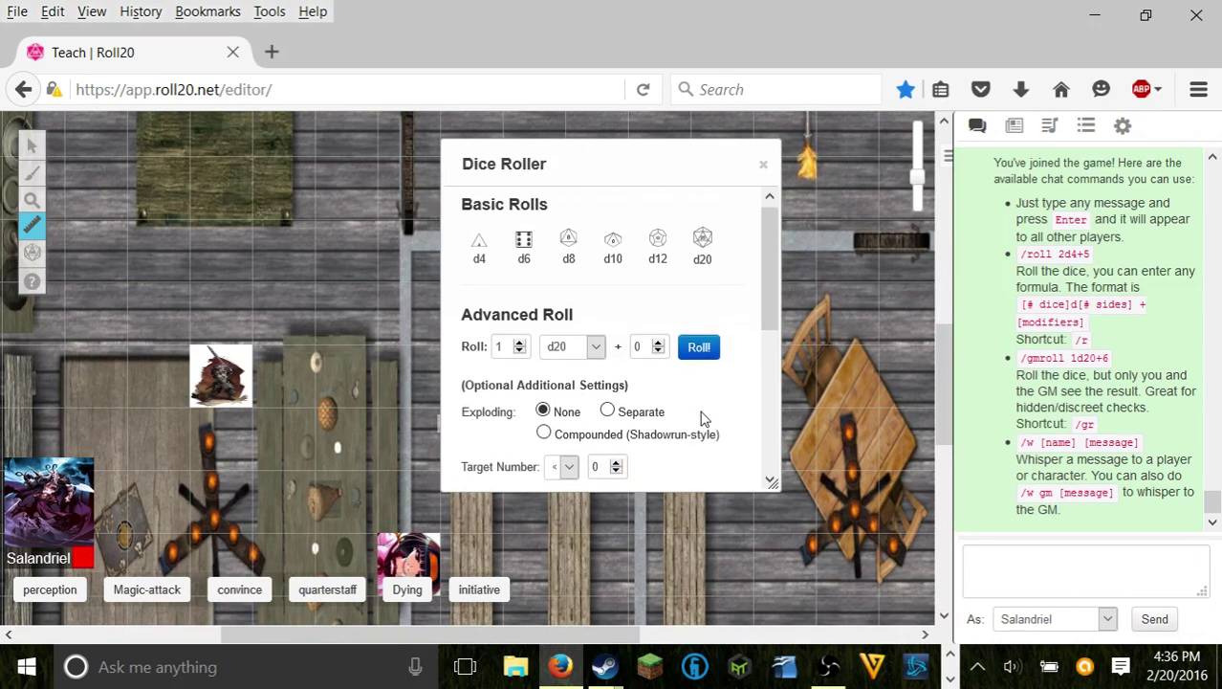
{"action": "scroll", "coordinate": [618, 435], "scroll_direction": "down", "scroll_amount": 3}
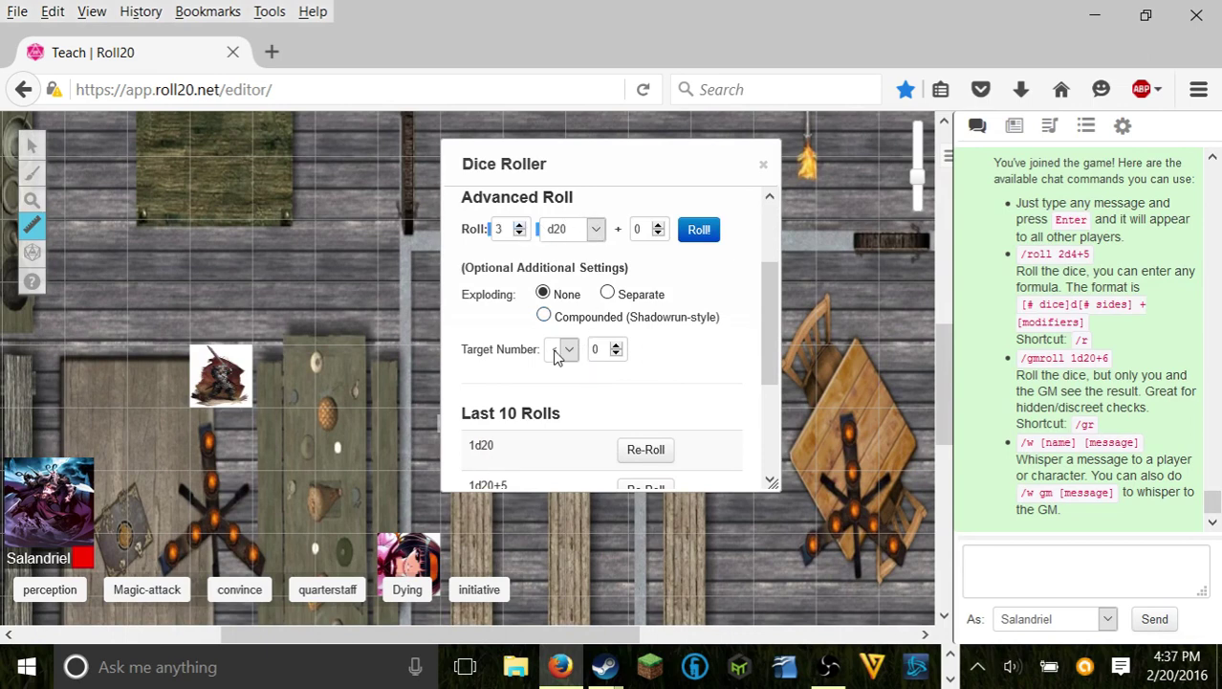
Step: Set the target number to 10 and roll three d20 dice with the < comparison, followed by the > comparison
{"action": "left_click", "coordinate": [618, 353]}
{"action": "left_click", "coordinate": [617, 348]}
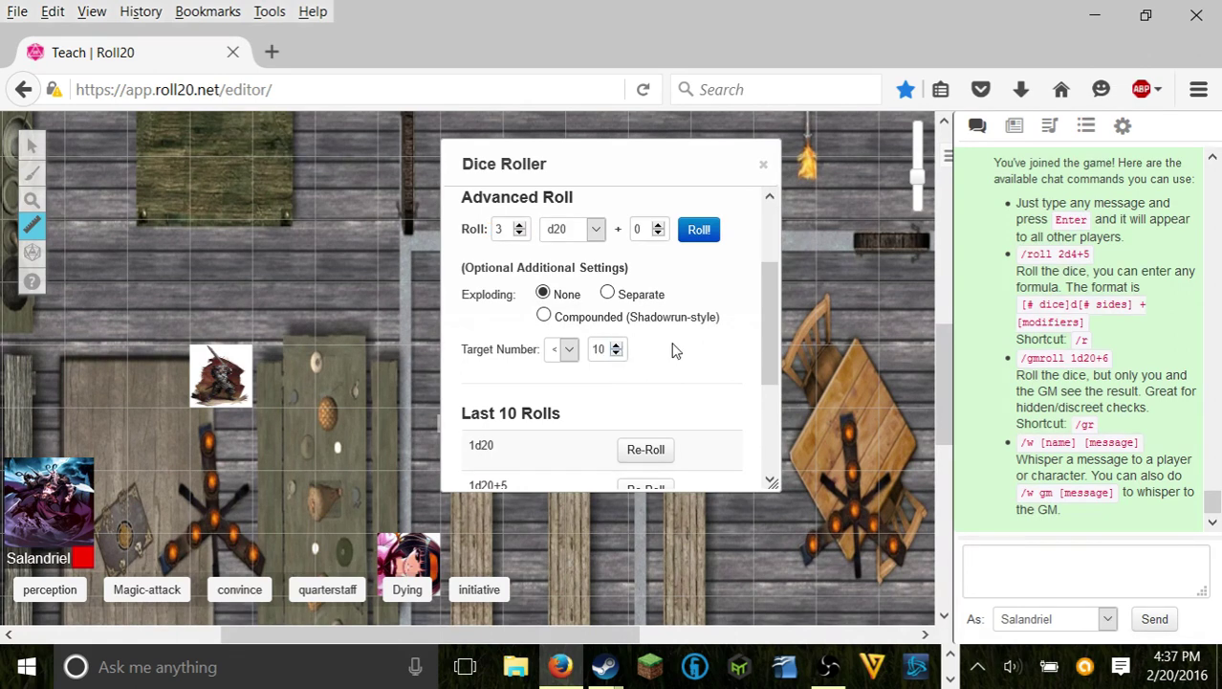
{"action": "left_click", "coordinate": [703, 229]}
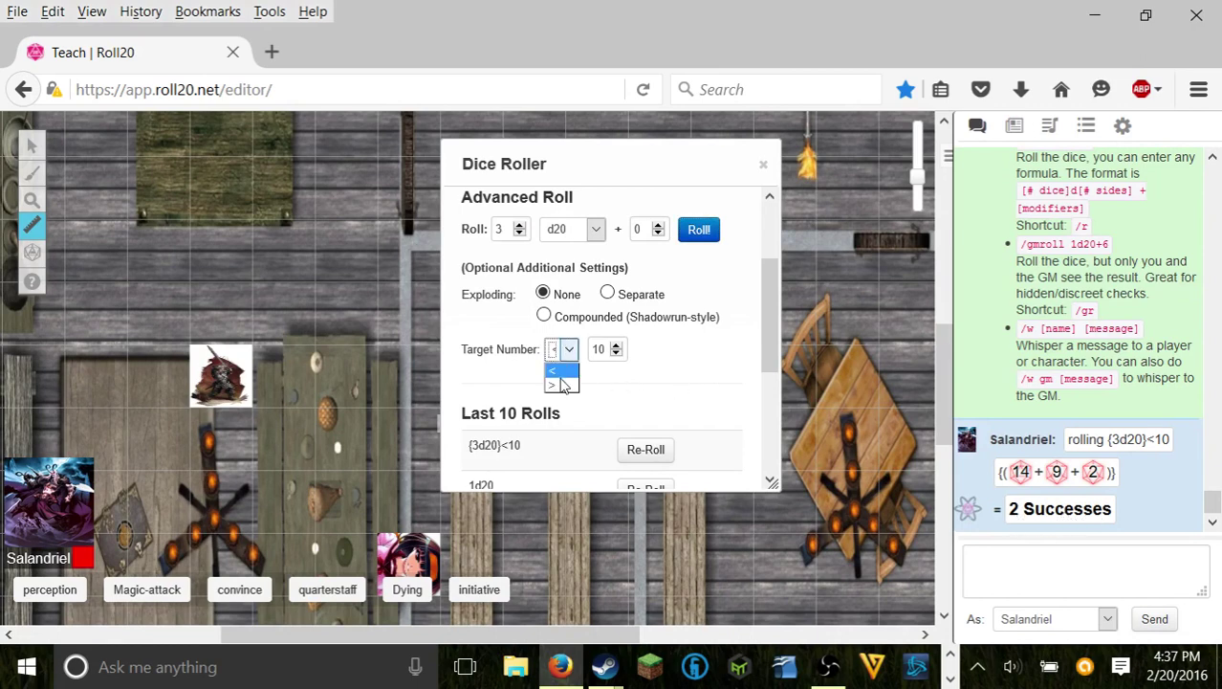
{"action": "left_click", "coordinate": [562, 384]}
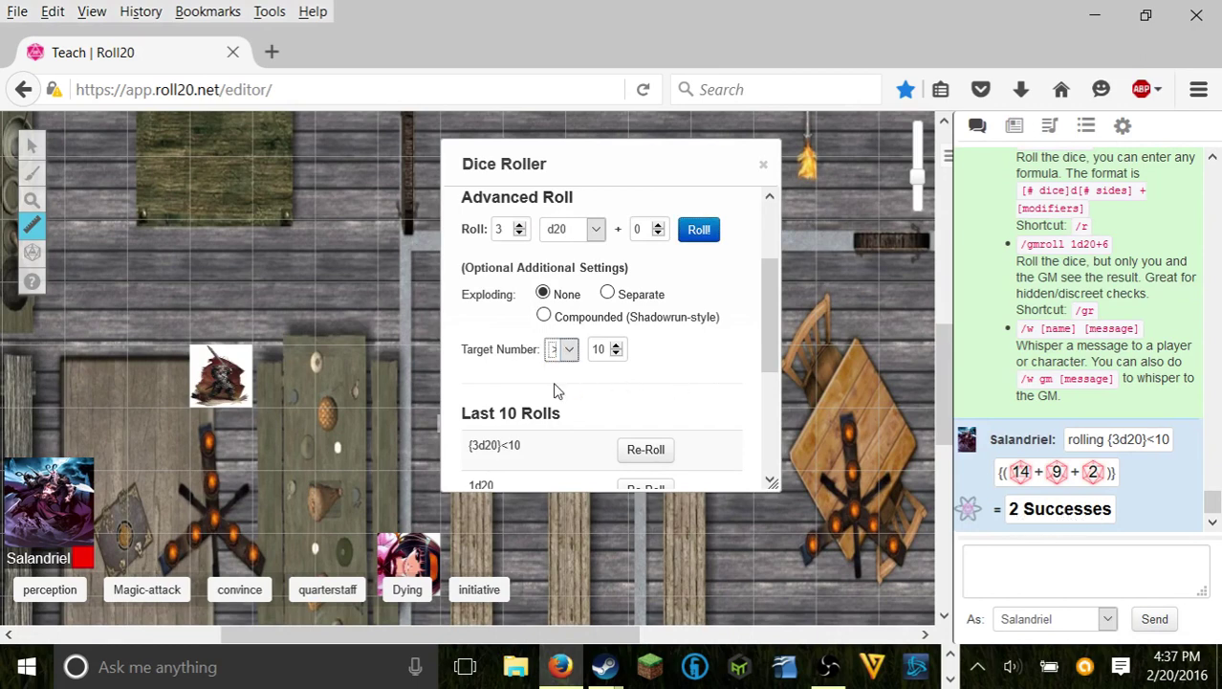
{"action": "left_click", "coordinate": [690, 229]}
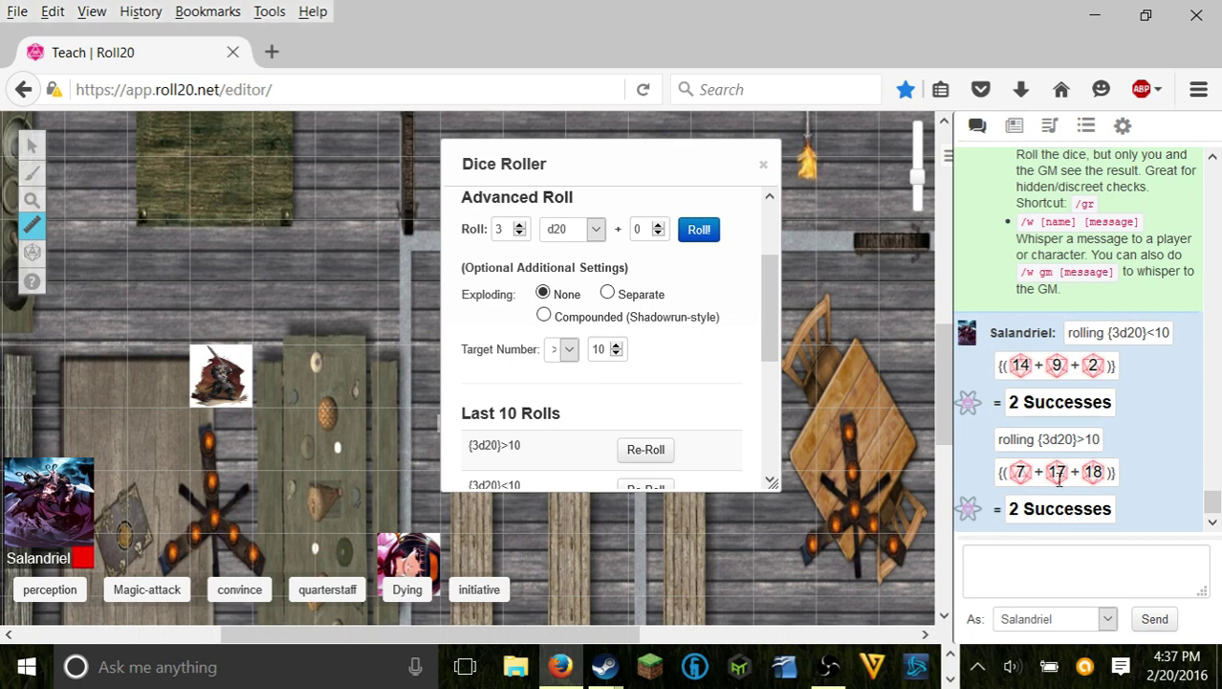
Step: Make a basic d20 roll and a basic d12 roll
{"action": "scroll", "coordinate": [723, 324], "scroll_direction": "up", "scroll_amount": 2}
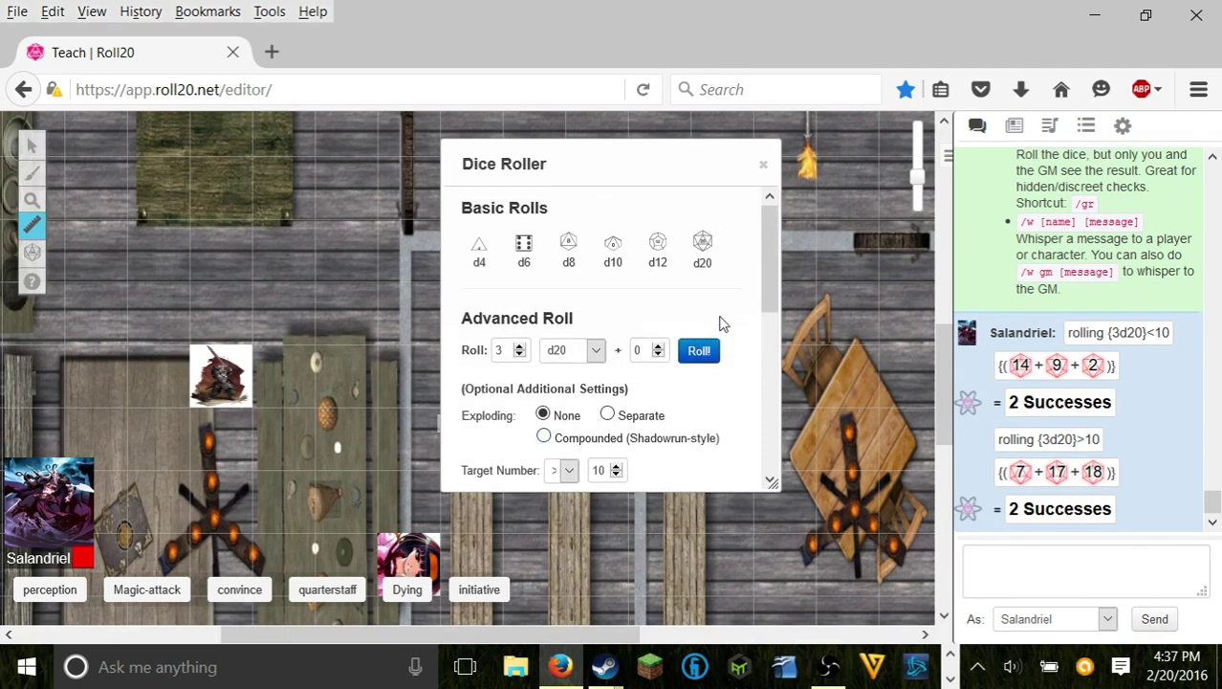
{"action": "left_click", "coordinate": [702, 246]}
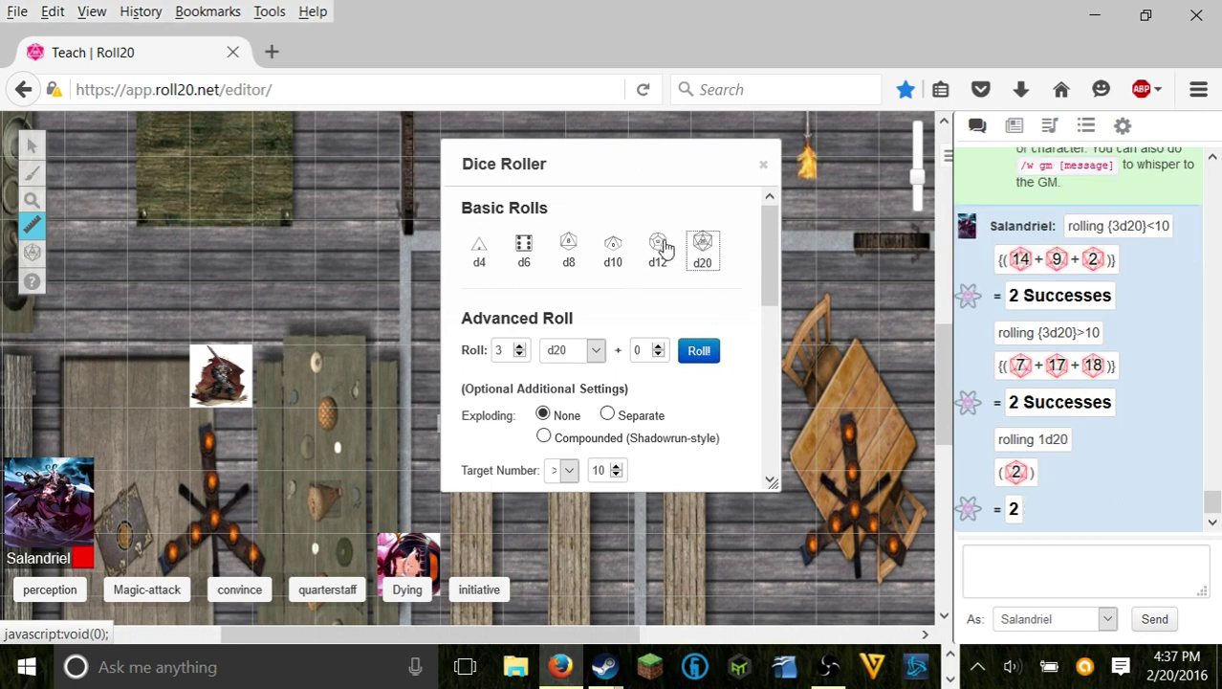
{"action": "left_click", "coordinate": [657, 246]}
Step: Review the advanced roll's available die types and its target number setting
{"action": "left_click", "coordinate": [594, 350]}
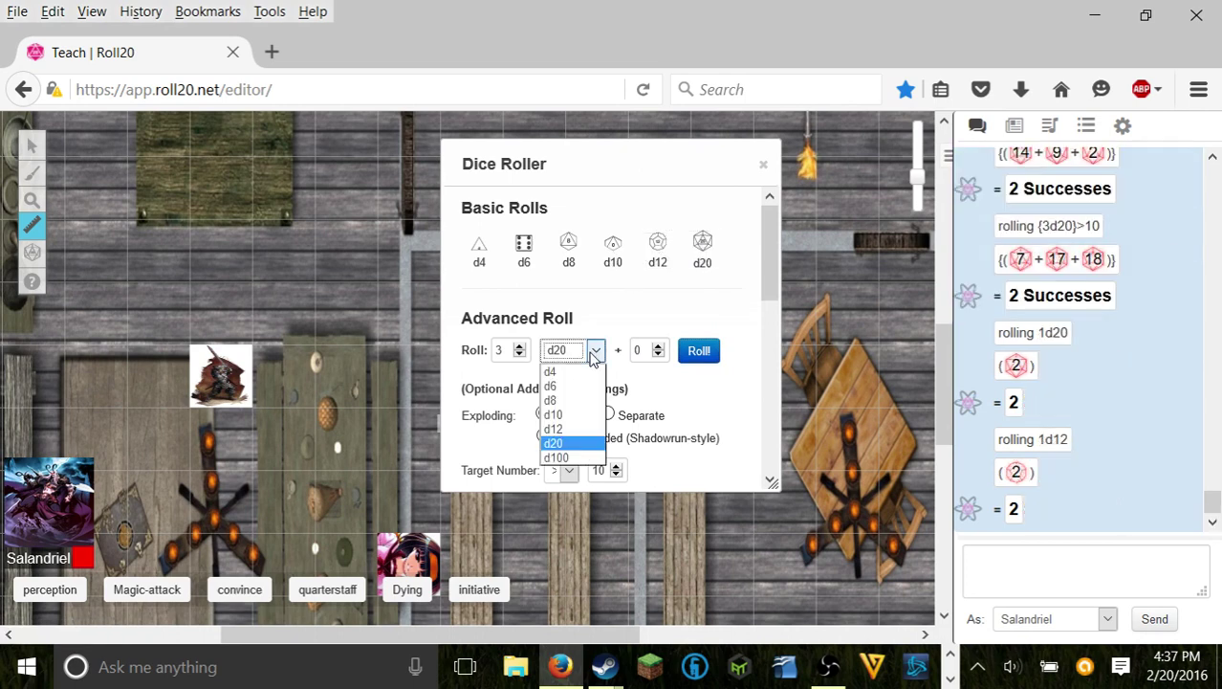
{"action": "left_click", "coordinate": [596, 352]}
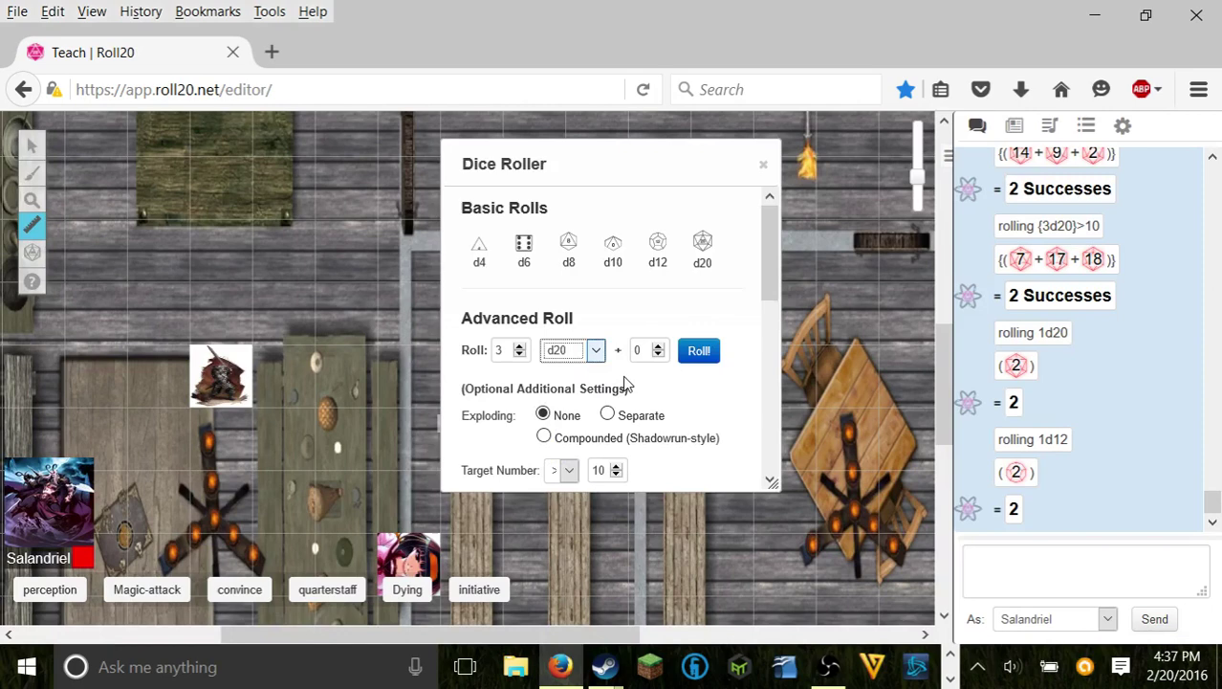
{"action": "scroll", "coordinate": [574, 402], "scroll_direction": "down", "scroll_amount": 1}
{"action": "scroll", "coordinate": [550, 372], "scroll_direction": "down", "scroll_amount": 2}
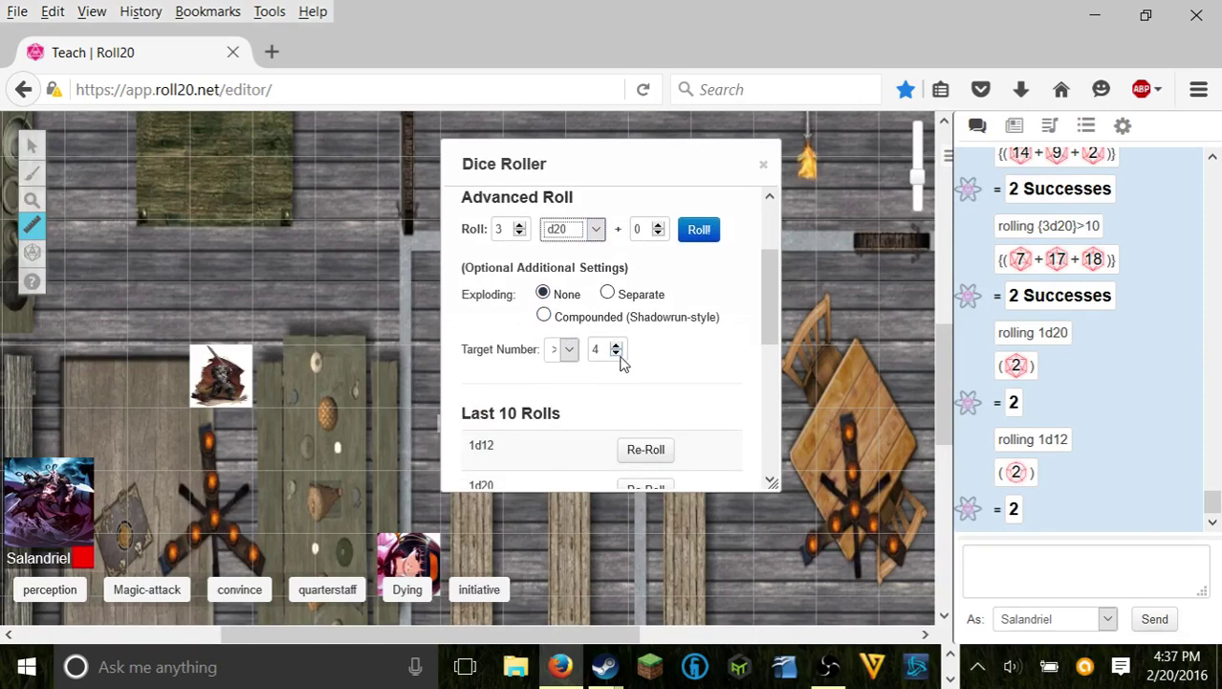
Step: Close the Dice Roller, and open the chat in a separate window and close it again
{"action": "left_click", "coordinate": [763, 164]}
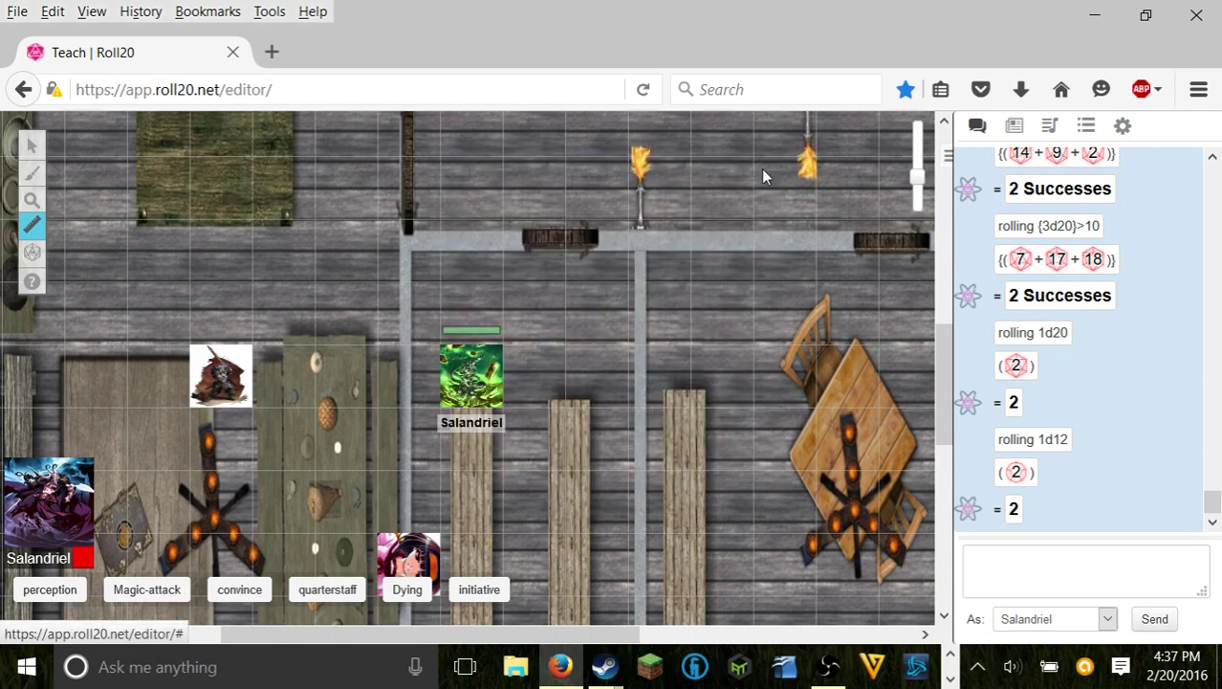
{"action": "left_click", "coordinate": [976, 132]}
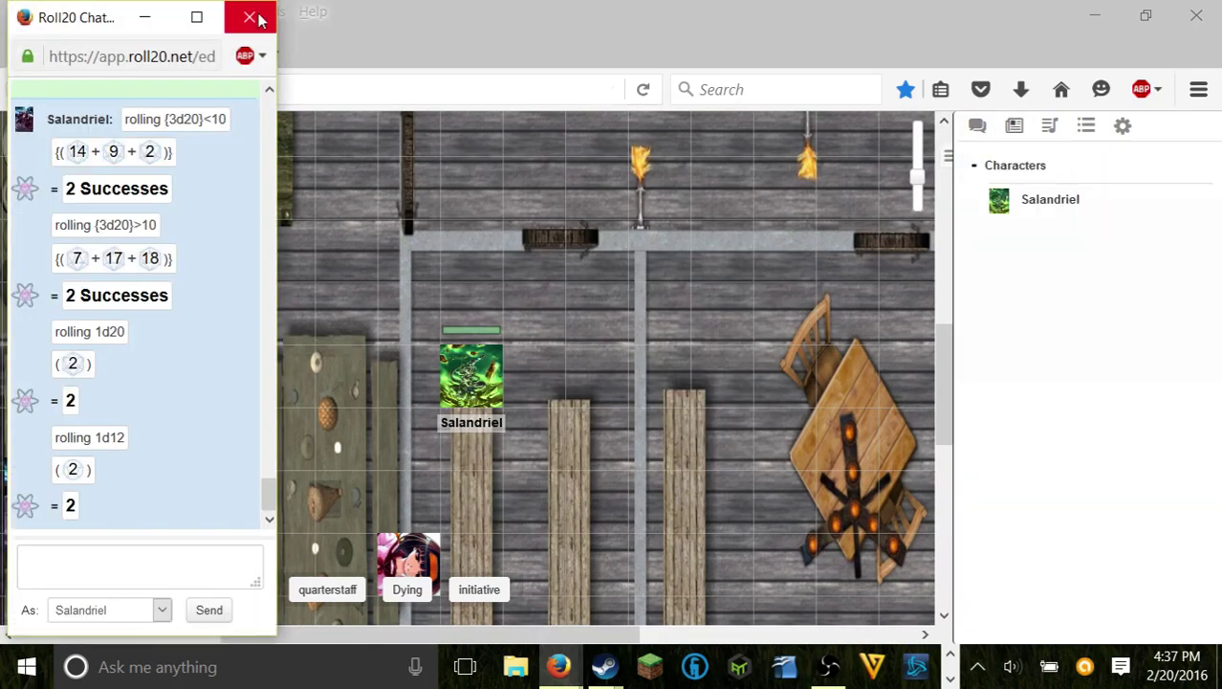
{"action": "left_click", "coordinate": [247, 17]}
Step: Open Salandriel from the Journal's characters and read through the bio
{"action": "left_click", "coordinate": [1014, 126]}
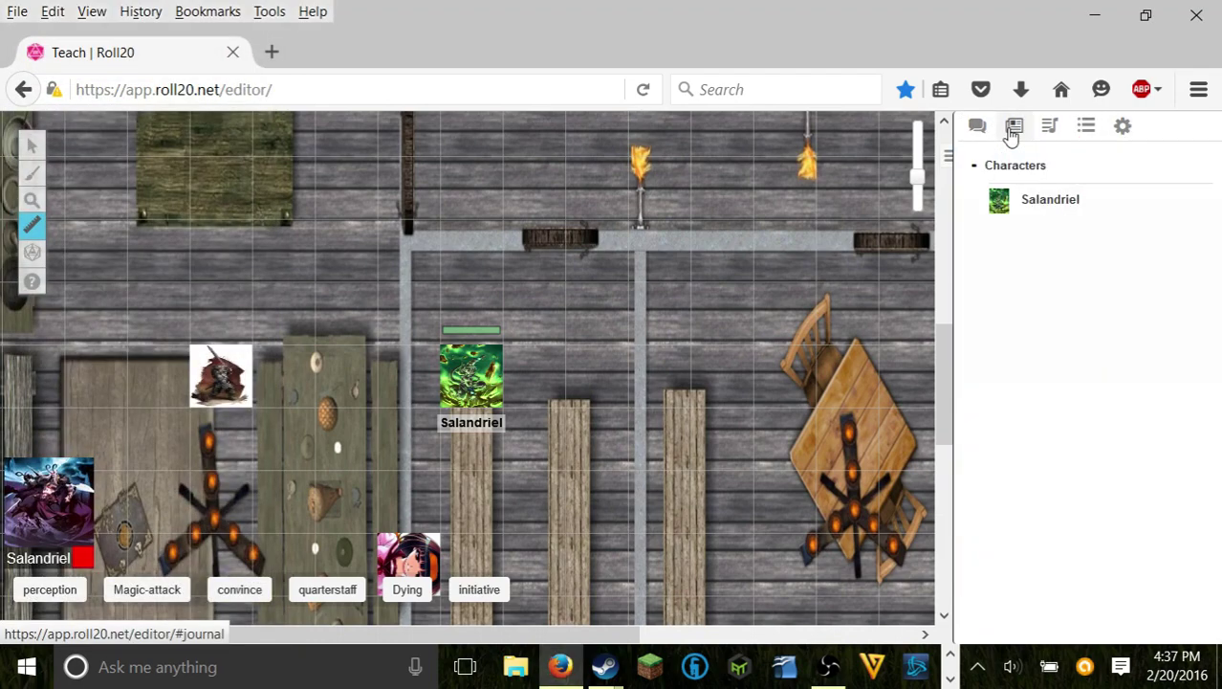
{"action": "left_click", "coordinate": [1028, 203]}
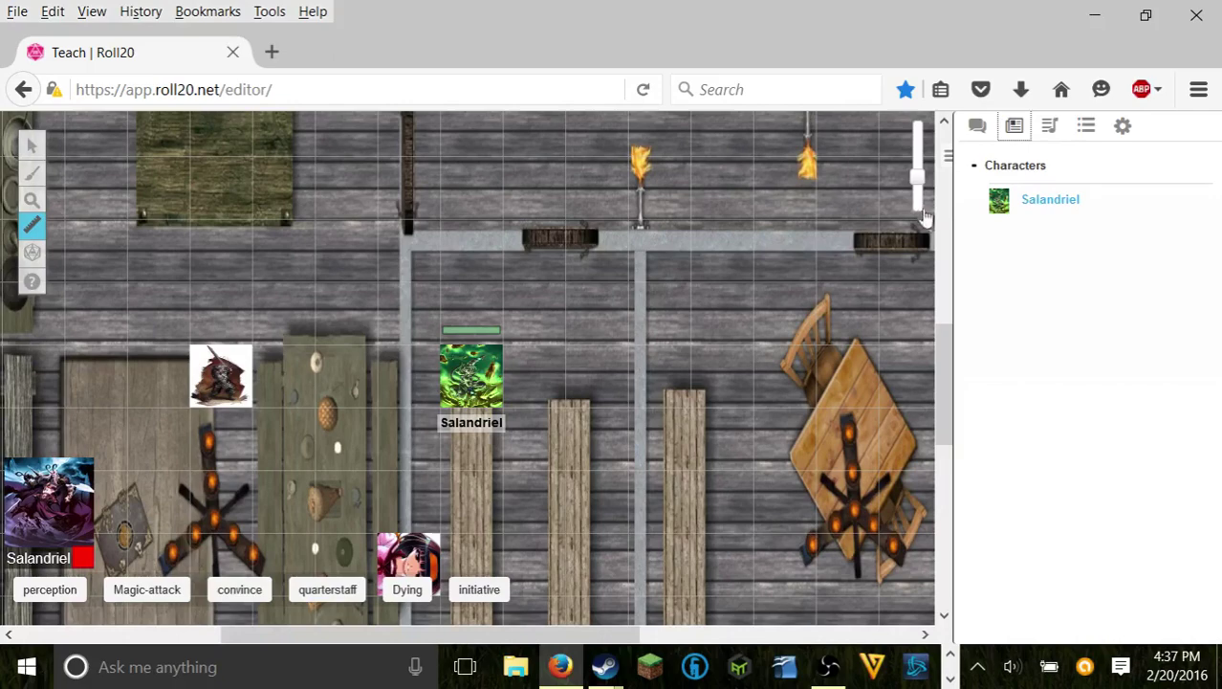
{"action": "scroll", "coordinate": [459, 254], "scroll_direction": "down", "scroll_amount": 3}
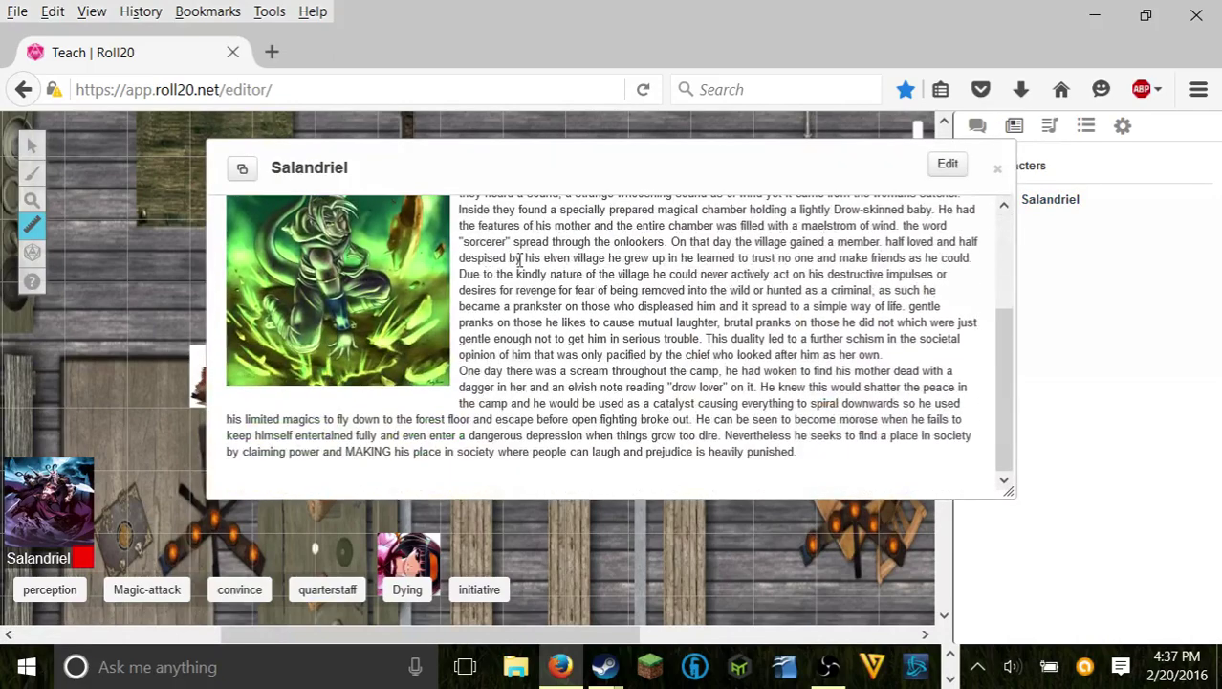
{"action": "scroll", "coordinate": [477, 274], "scroll_direction": "up", "scroll_amount": 3}
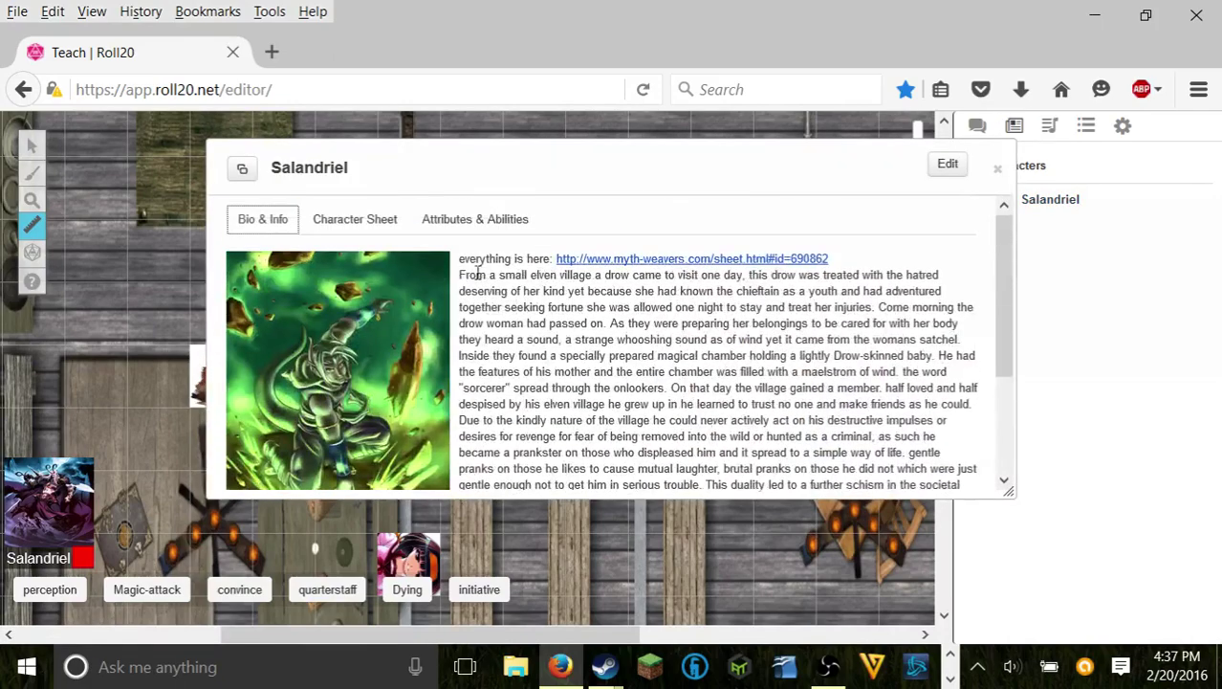
Step: Look through Salandriel's Character Sheet and set the race to Half elf
{"action": "left_click", "coordinate": [354, 220]}
{"action": "scroll", "coordinate": [577, 359], "scroll_direction": "down", "scroll_amount": 5}
{"action": "scroll", "coordinate": [577, 359], "scroll_direction": "down", "scroll_amount": 3}
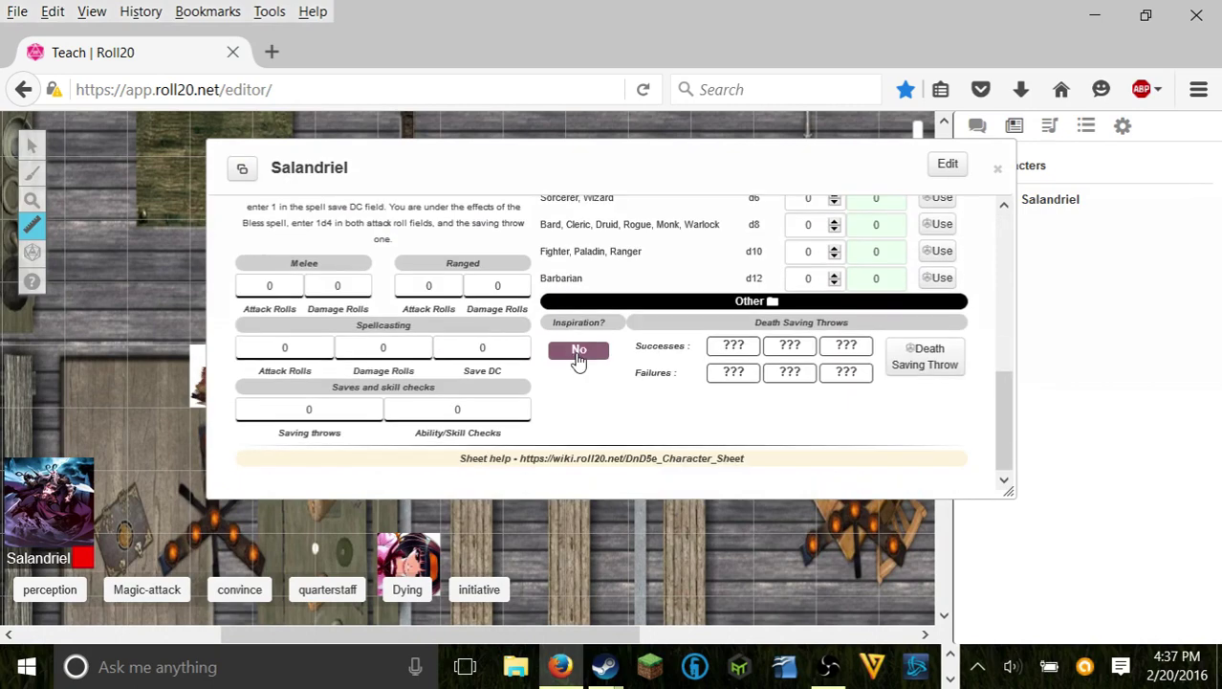
{"action": "left_click_drag", "start_coordinate": [1002, 442], "coordinate": [1004, 432]}
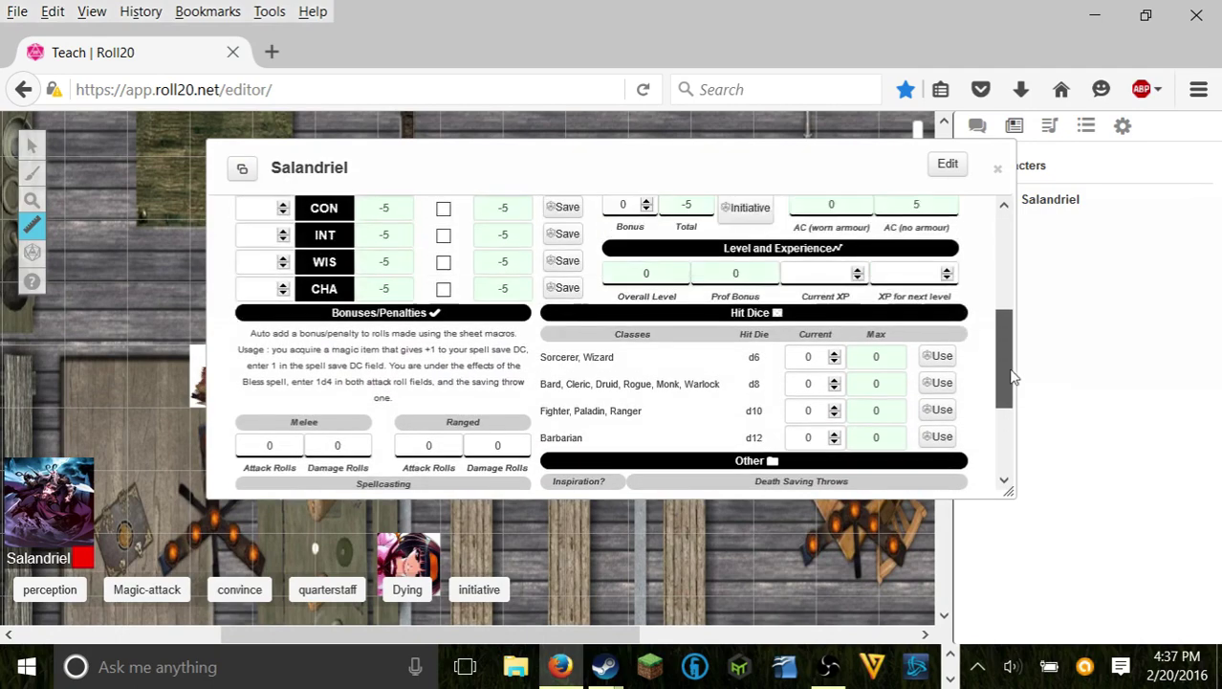
{"action": "left_click_drag", "start_coordinate": [1014, 378], "coordinate": [1009, 223]}
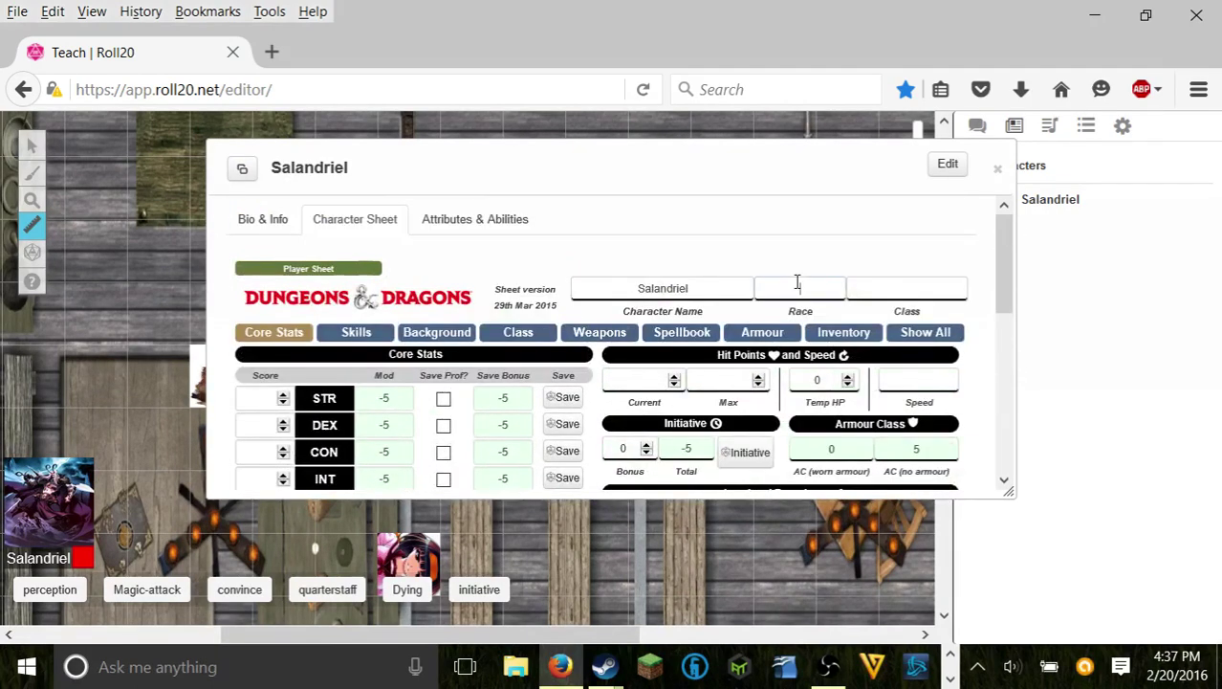
{"action": "left_click", "coordinate": [797, 283]}
{"action": "type", "text": "Half elf"}
Step: Roll a death saving throw from Salandriel's character sheet, view it in the chat and close the sheet
{"action": "scroll", "coordinate": [859, 273], "scroll_direction": "down", "scroll_amount": 2}
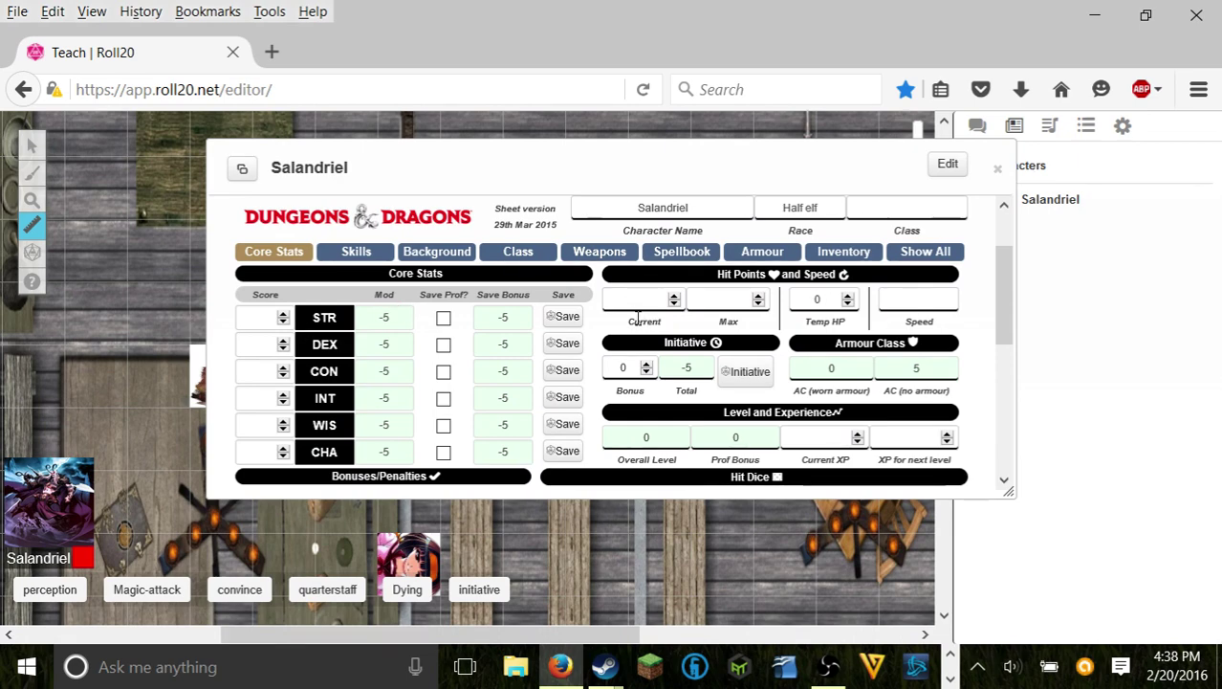
{"action": "scroll", "coordinate": [276, 281], "scroll_direction": "down", "scroll_amount": 2}
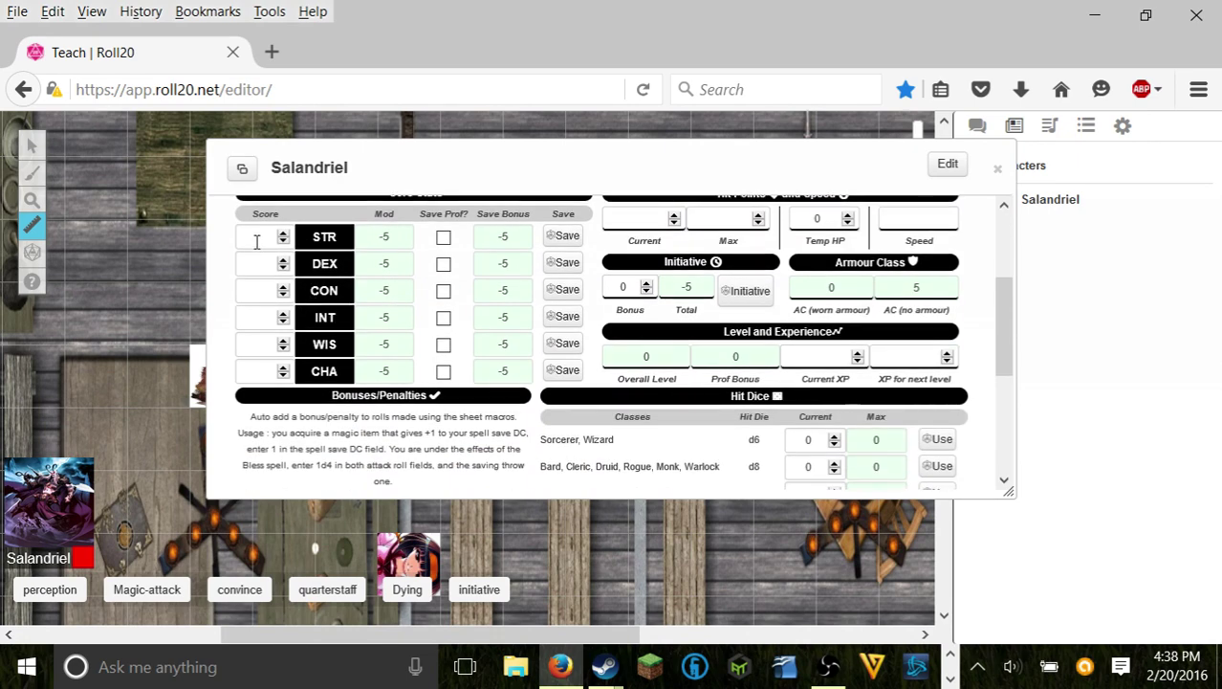
{"action": "scroll", "coordinate": [709, 282], "scroll_direction": "down", "scroll_amount": 5}
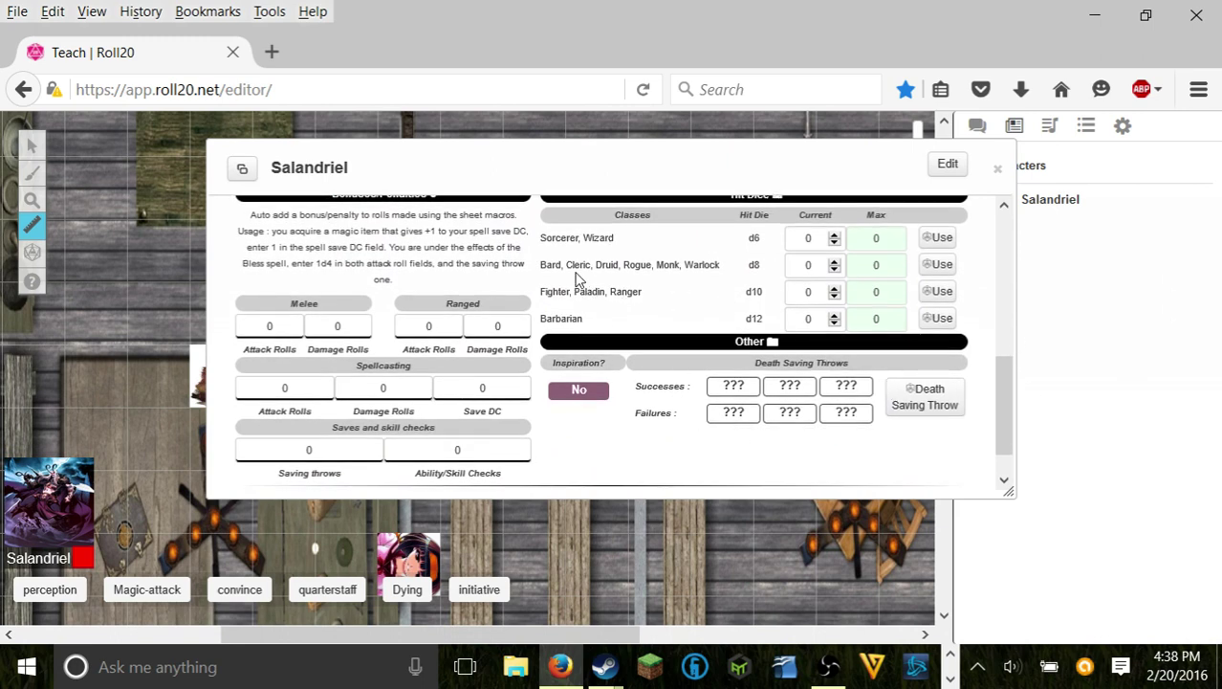
{"action": "left_click", "coordinate": [941, 400]}
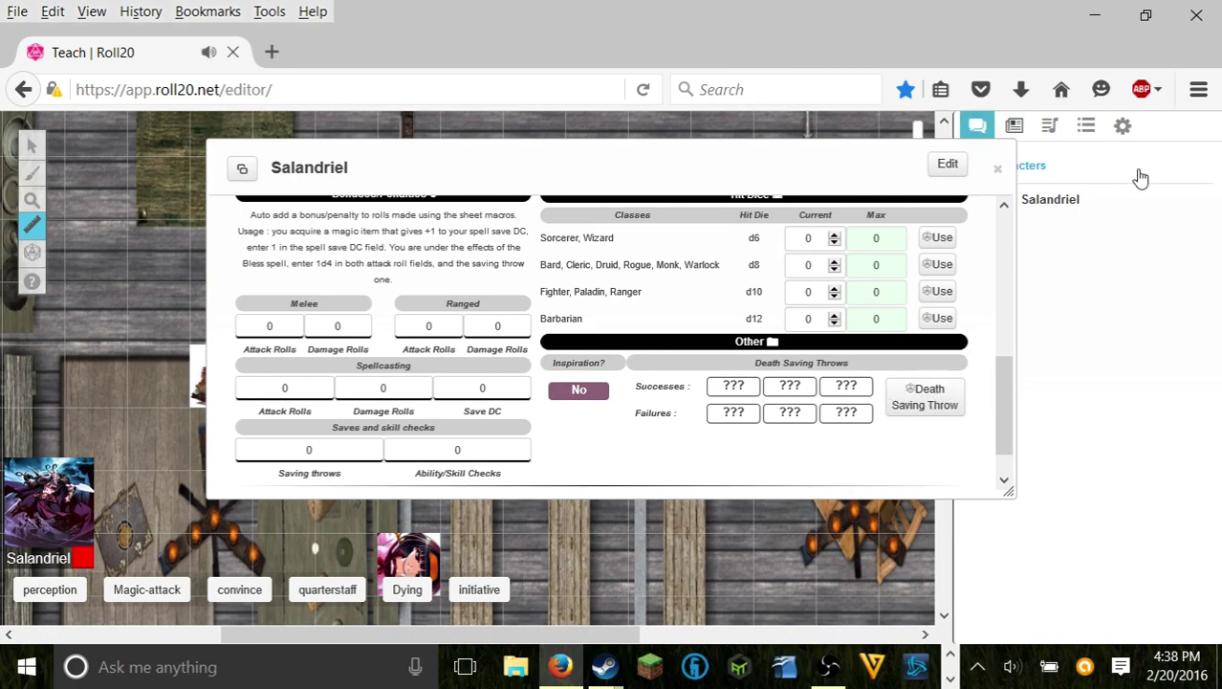
{"action": "left_click", "coordinate": [974, 125]}
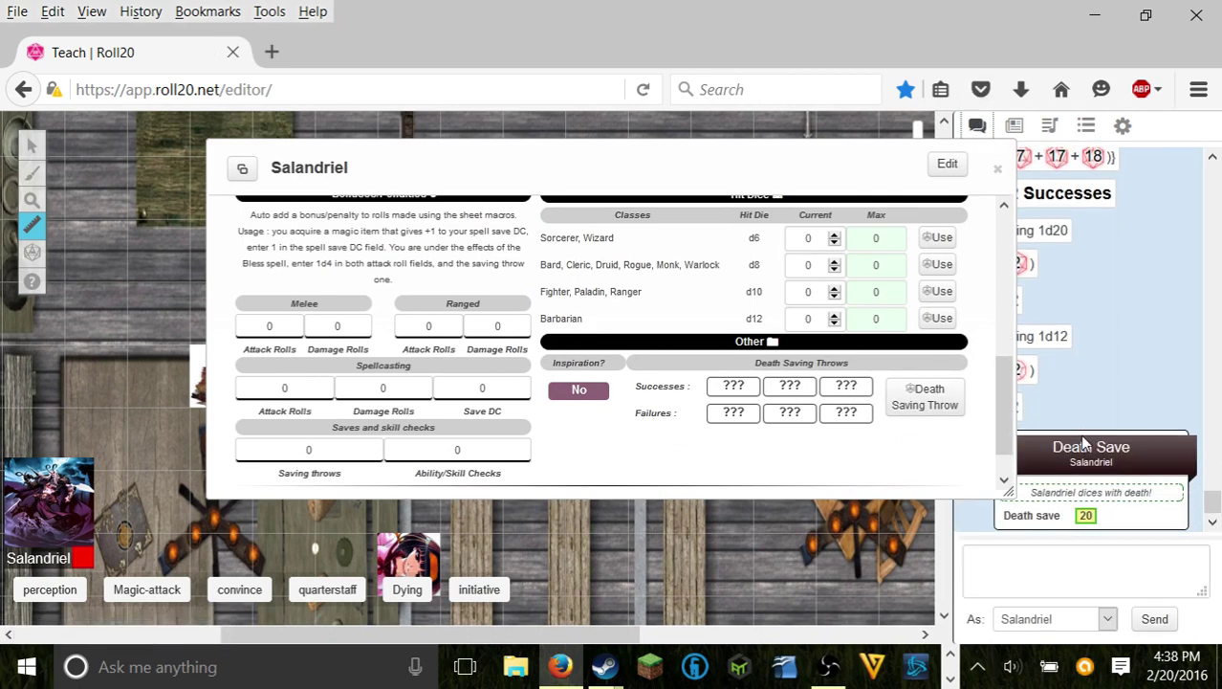
{"action": "left_click", "coordinate": [998, 169]}
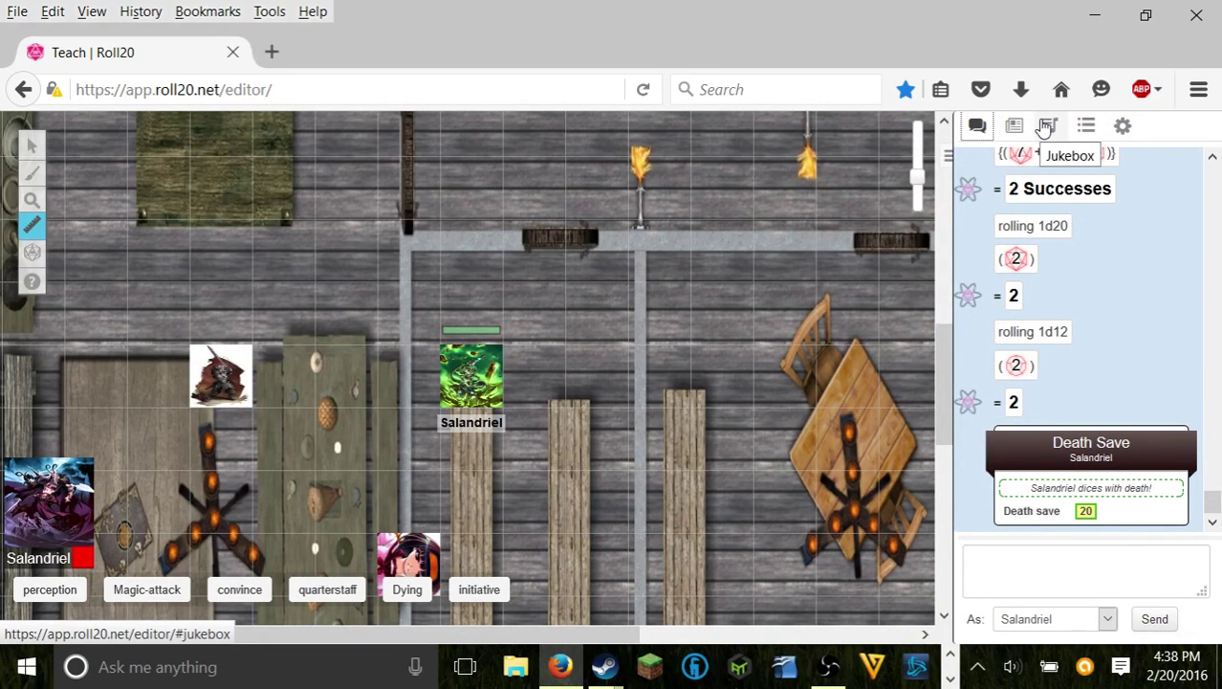
Step: Open the Jukebox and check which track is playing
{"action": "mouse_move", "coordinate": [1089, 514]}
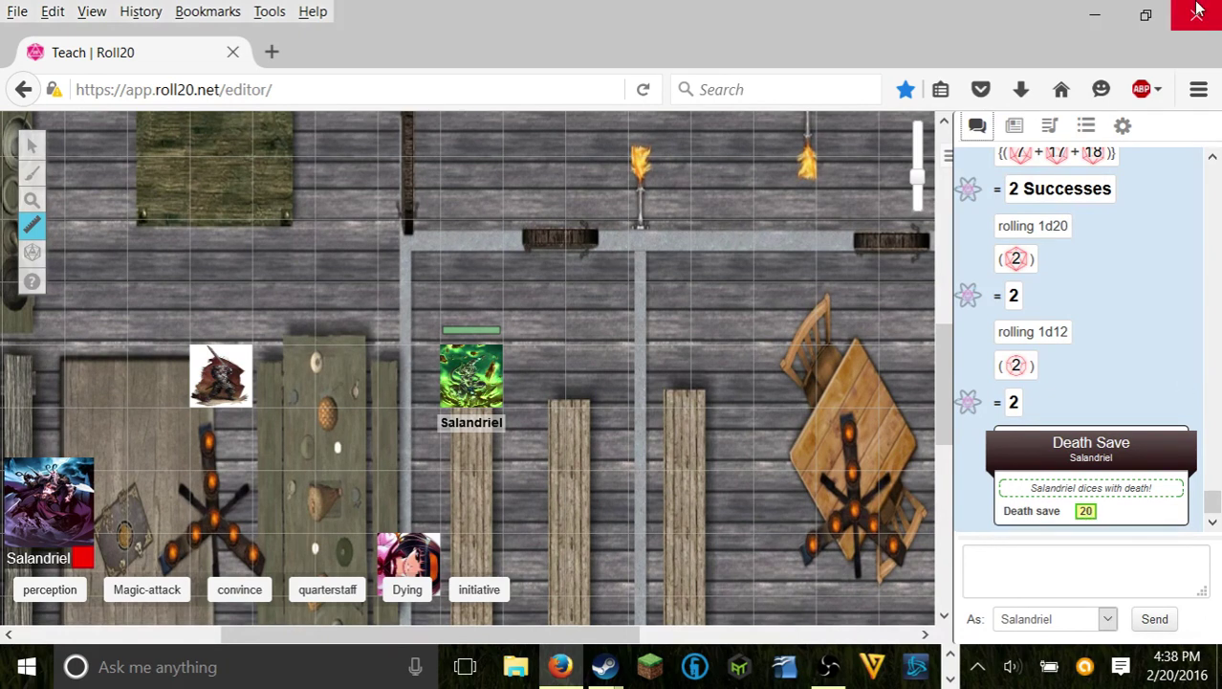
{"action": "left_click", "coordinate": [1051, 128]}
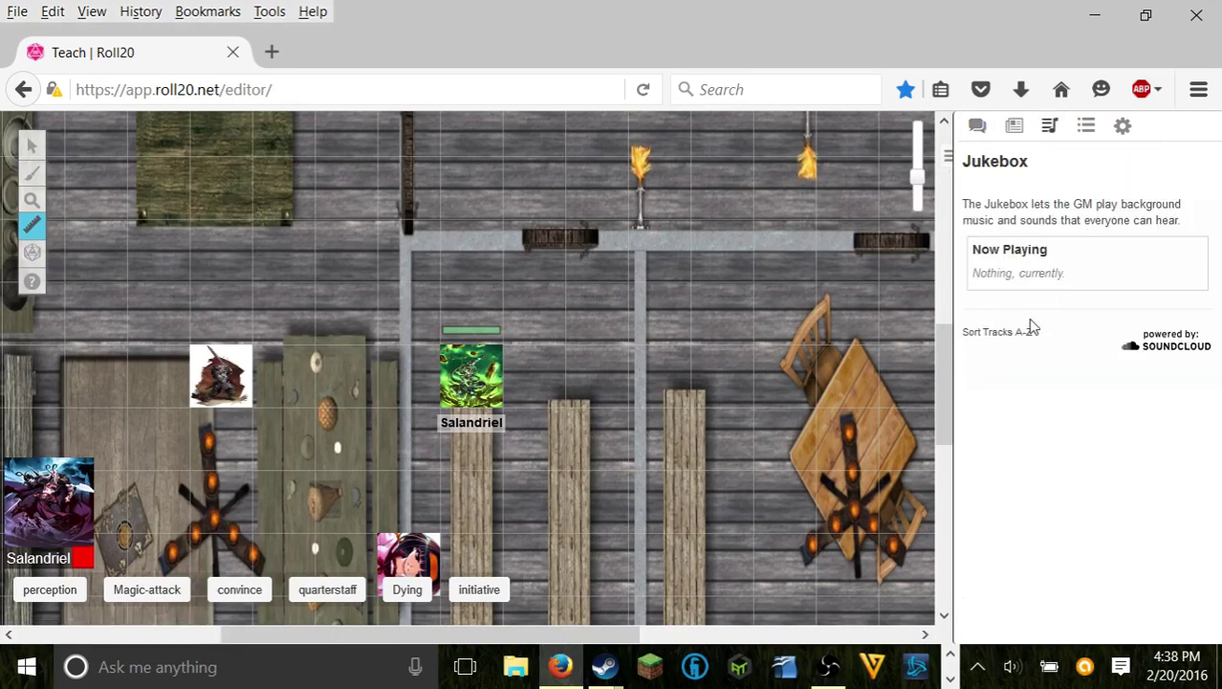
{"action": "triple_click", "coordinate": [1078, 271]}
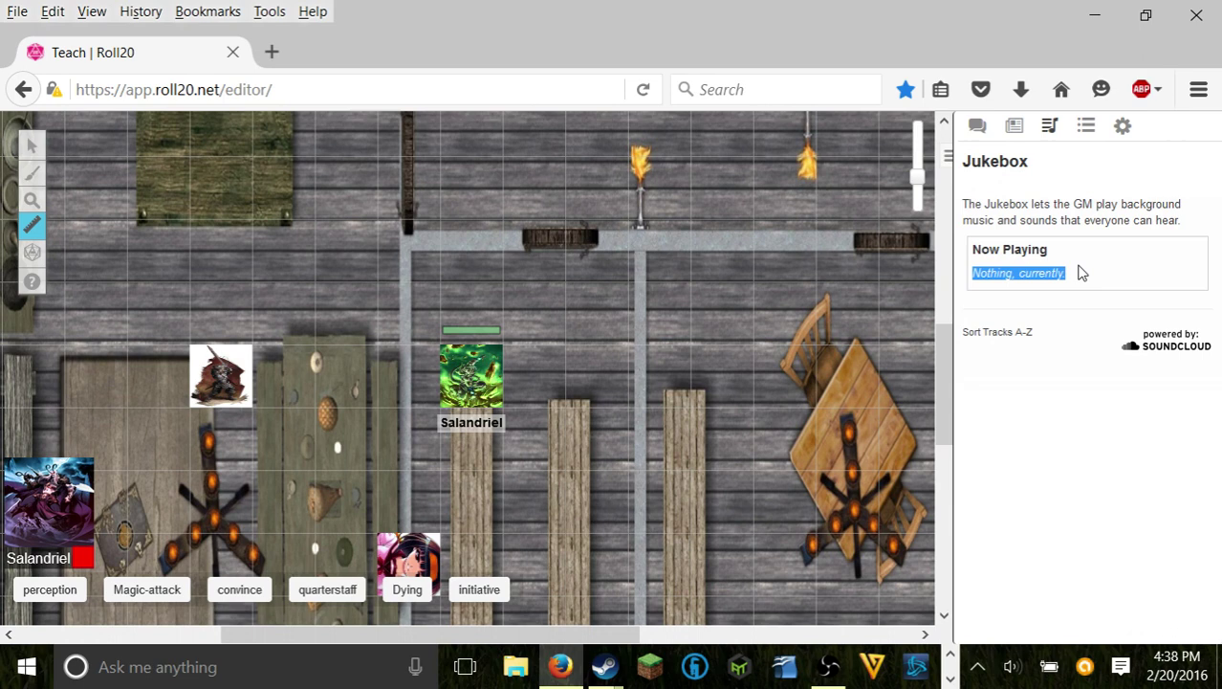
{"action": "left_click", "coordinate": [1078, 272]}
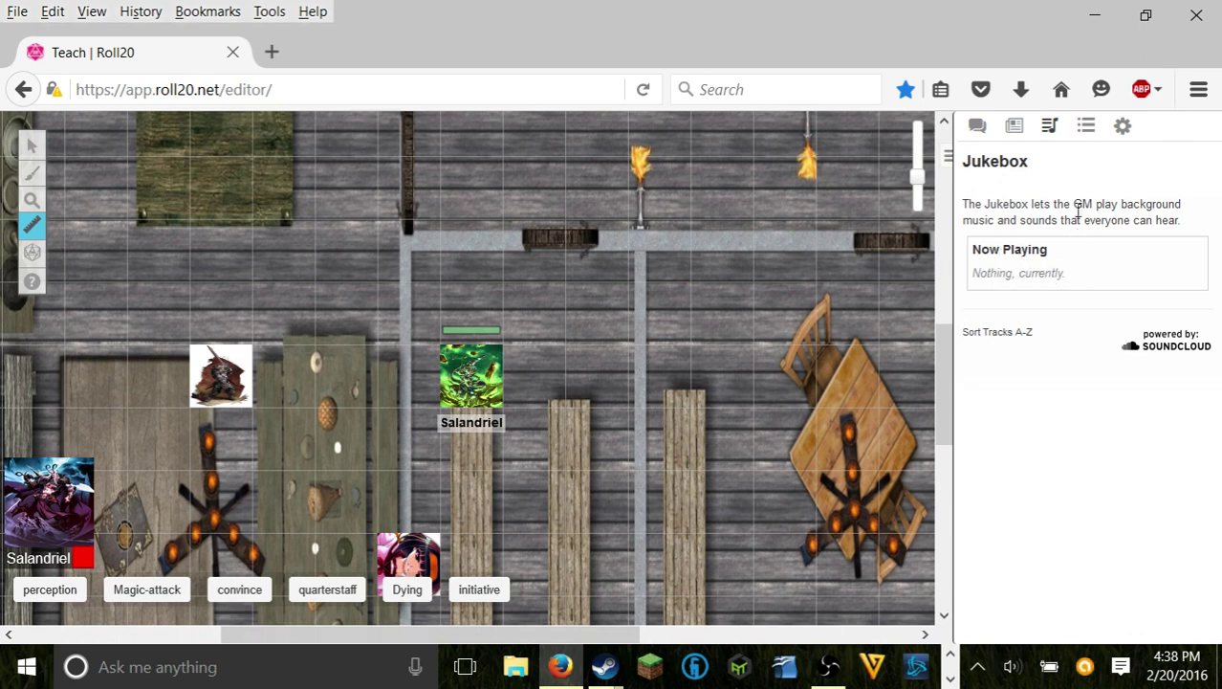
Step: Open the deck and rollable table lists and toggle the display of the Playing Cards deck
{"action": "left_click", "coordinate": [1074, 136]}
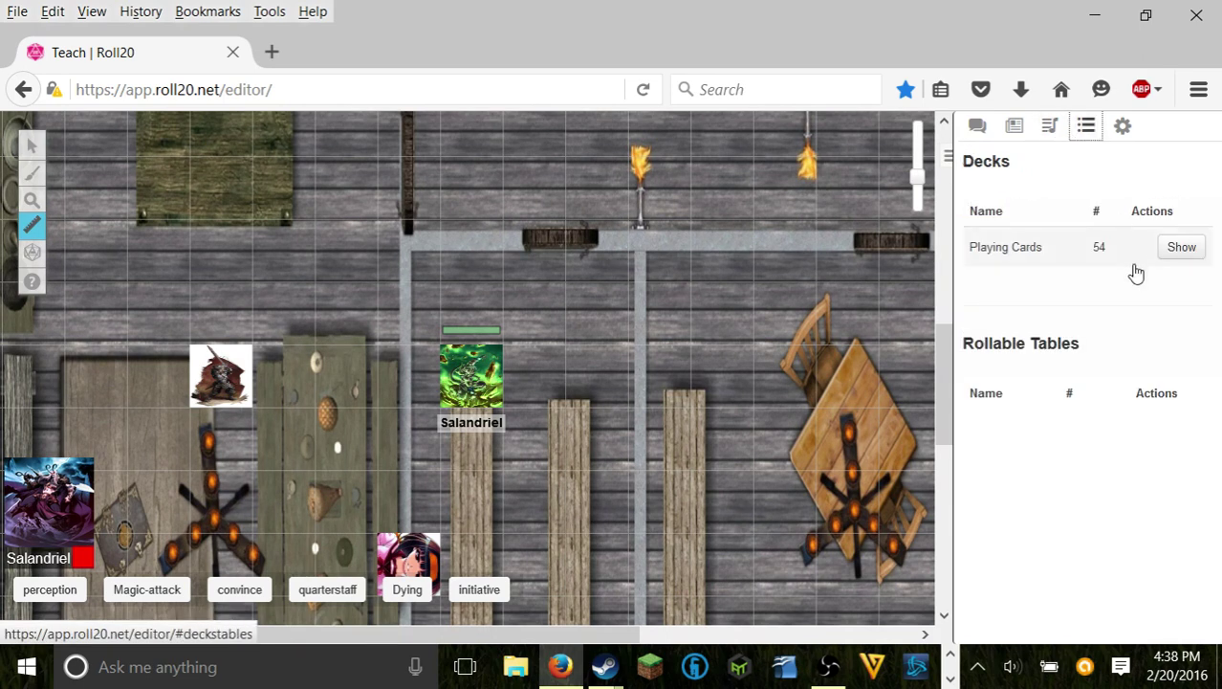
{"action": "left_click", "coordinate": [1172, 258]}
{"action": "left_click", "coordinate": [1170, 259]}
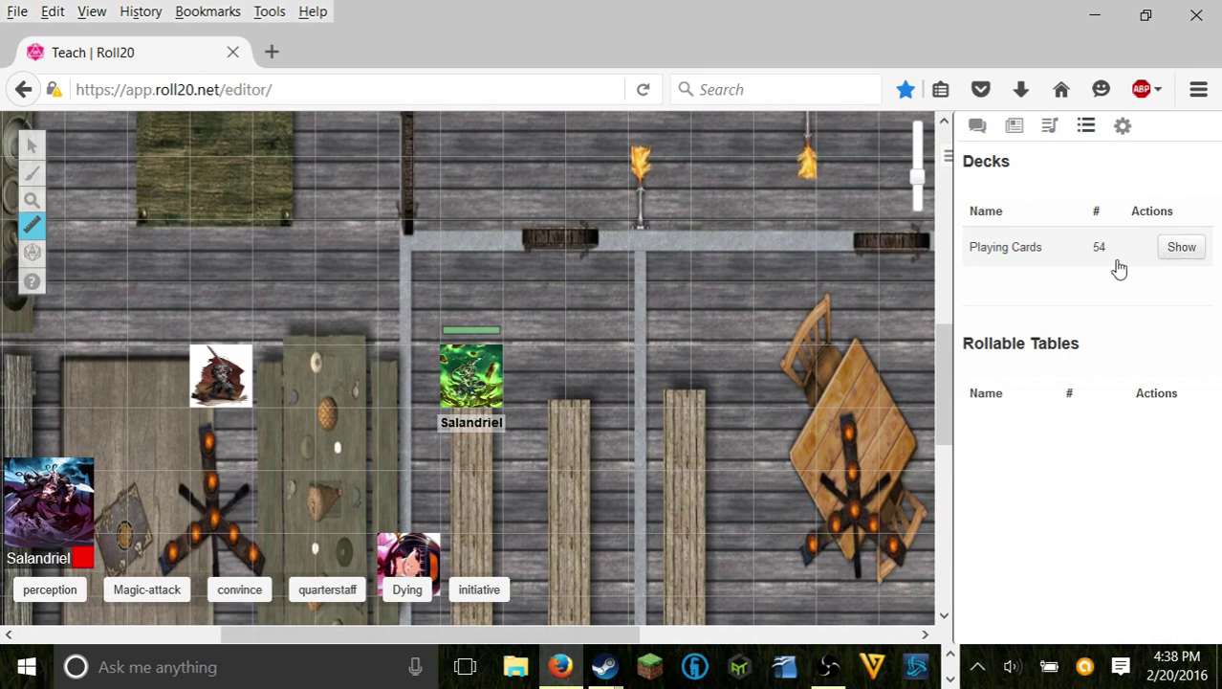
Step: Review the macro list and the game settings down to the Exit Game and Re-Join as GM options
{"action": "left_click", "coordinate": [1124, 127]}
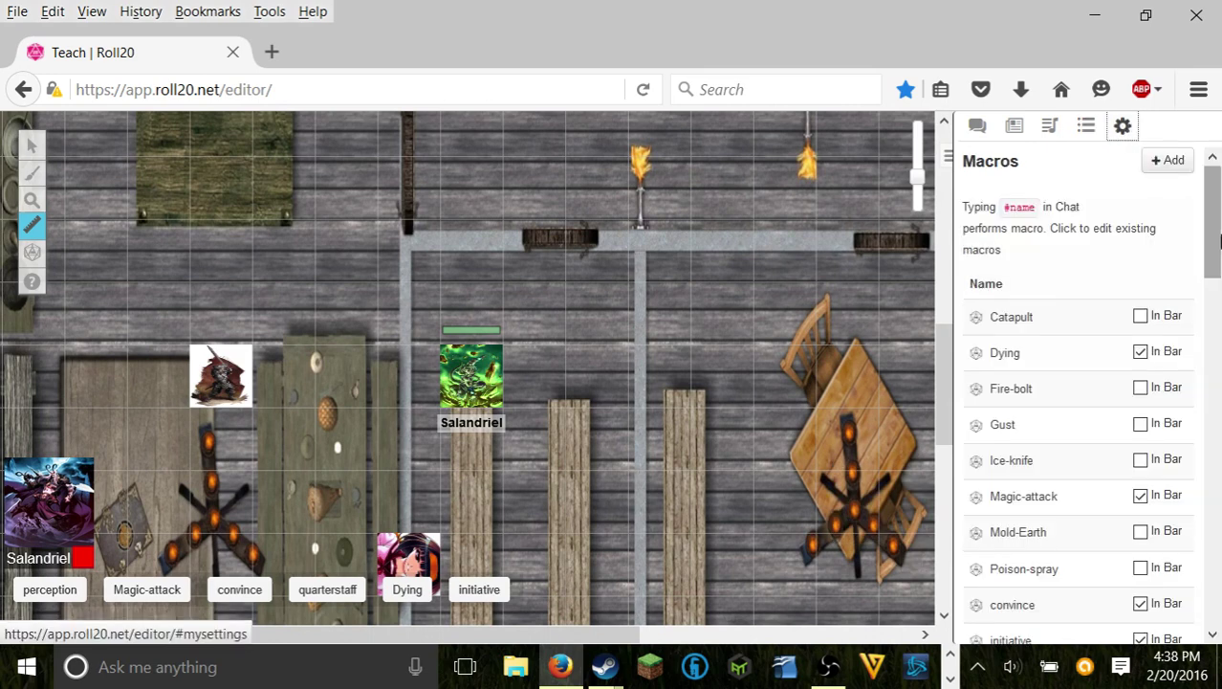
{"action": "left_click_drag", "start_coordinate": [1215, 241], "coordinate": [1215, 612]}
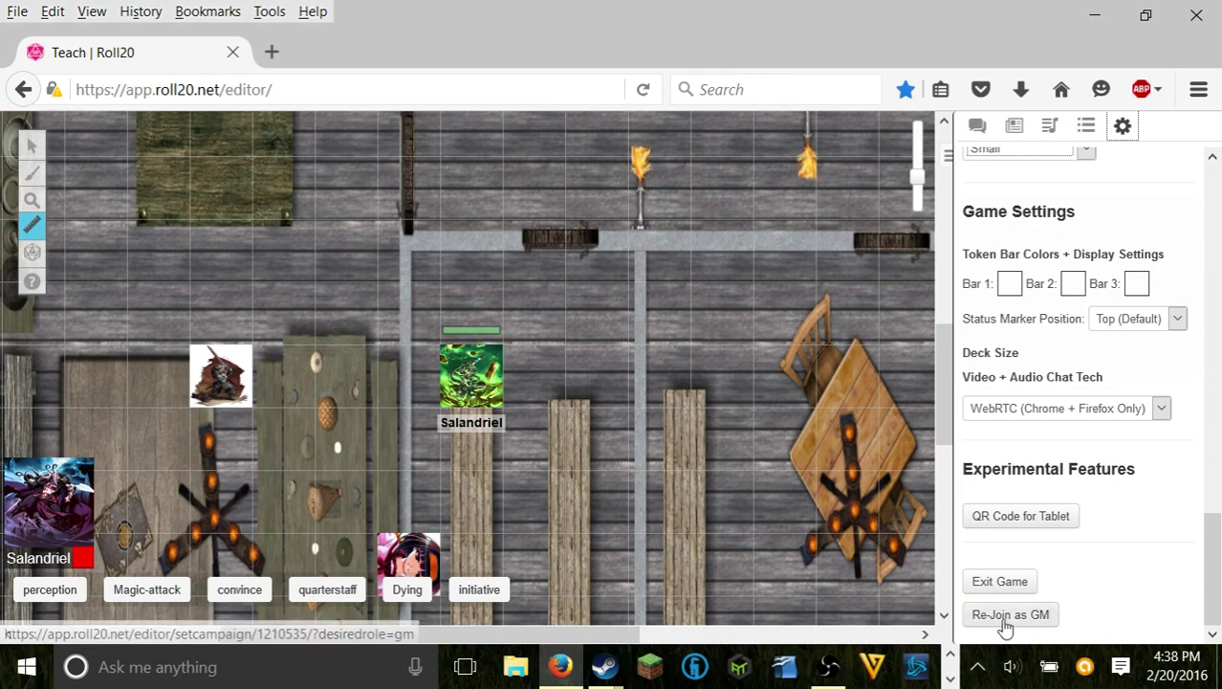
{"action": "left_click", "coordinate": [1085, 125]}
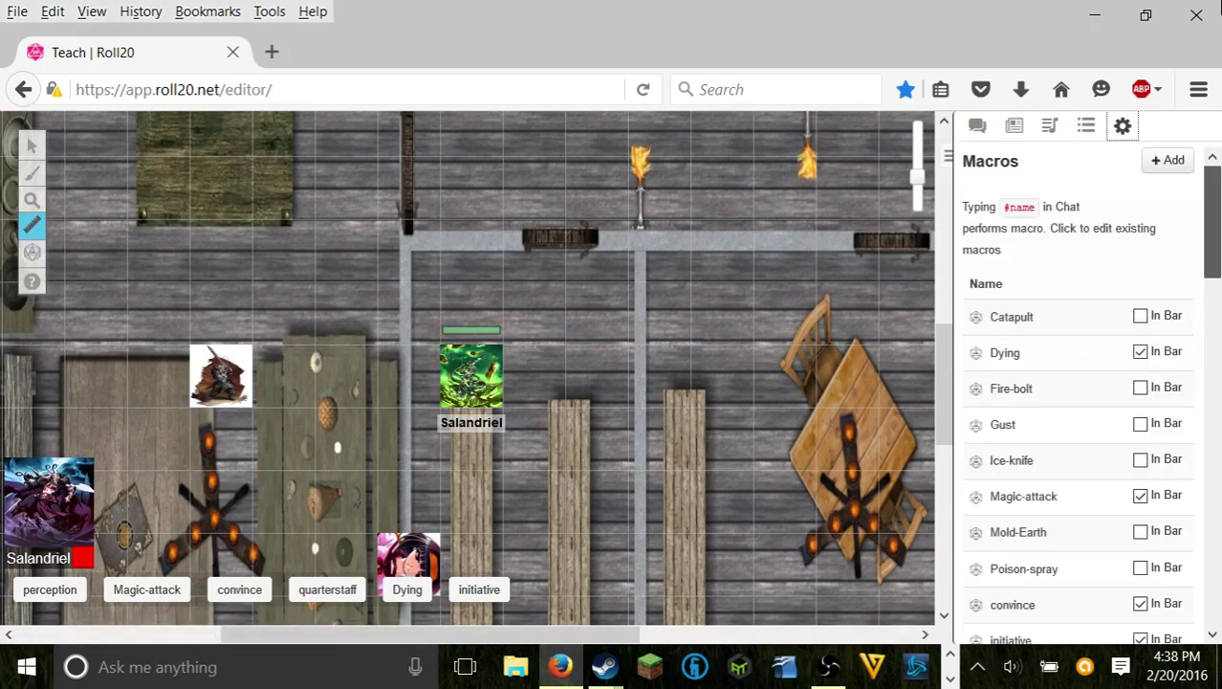
Step: Return to the text chat, activate the Select tool and place the cursor in the empty chat message box
{"action": "left_click", "coordinate": [976, 127]}
{"action": "left_click", "coordinate": [1056, 556]}
{"action": "scroll", "coordinate": [638, 409], "scroll_direction": "down", "scroll_amount": 2}
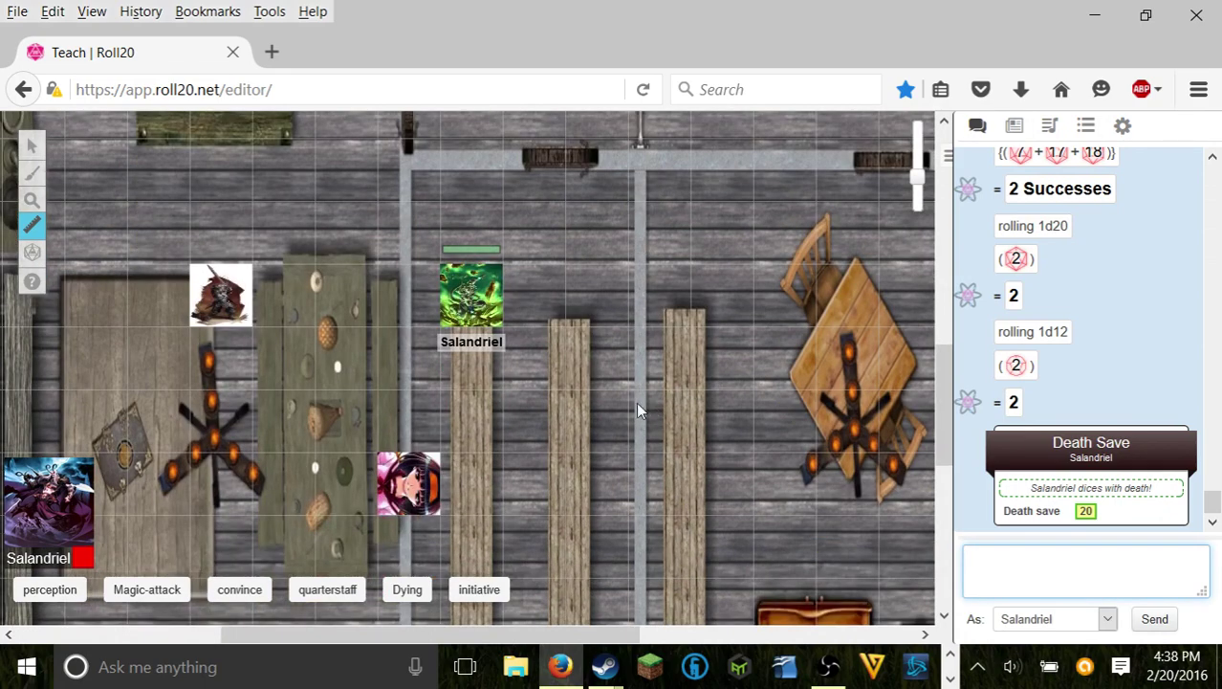
{"action": "left_click", "coordinate": [32, 146]}
{"action": "left_click", "coordinate": [1078, 581]}
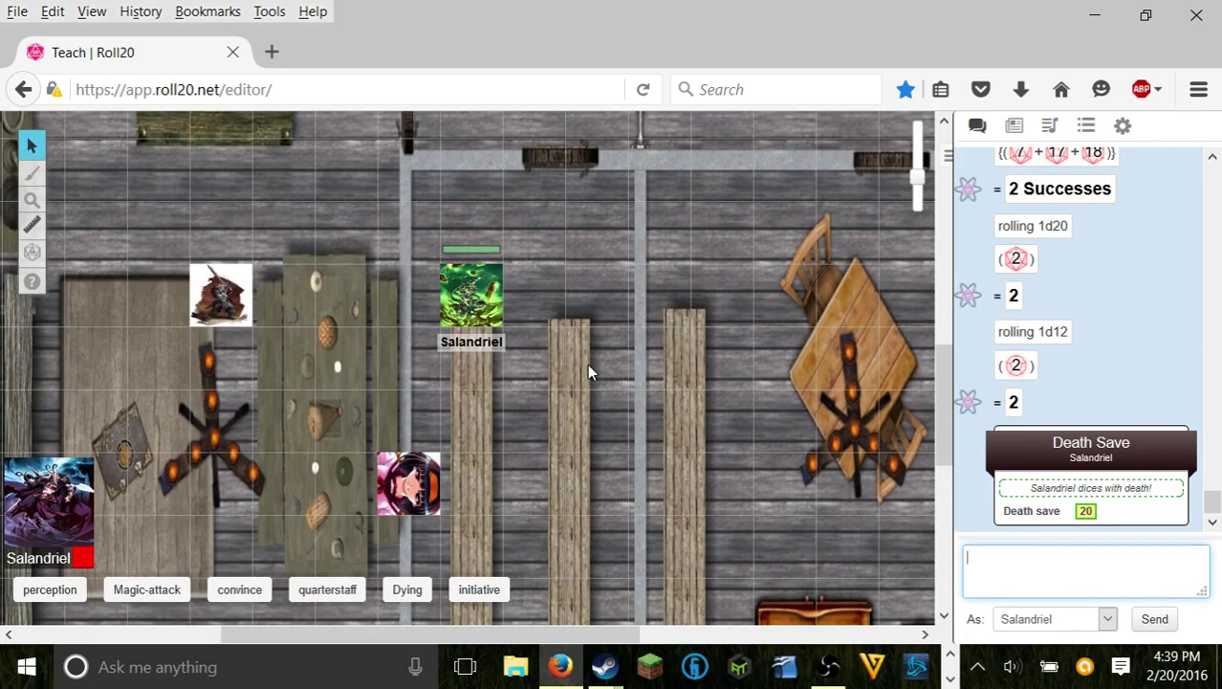
Step: Review the Salandriel token's name, bar and aura settings and close them without saving
{"action": "left_click", "coordinate": [473, 304]}
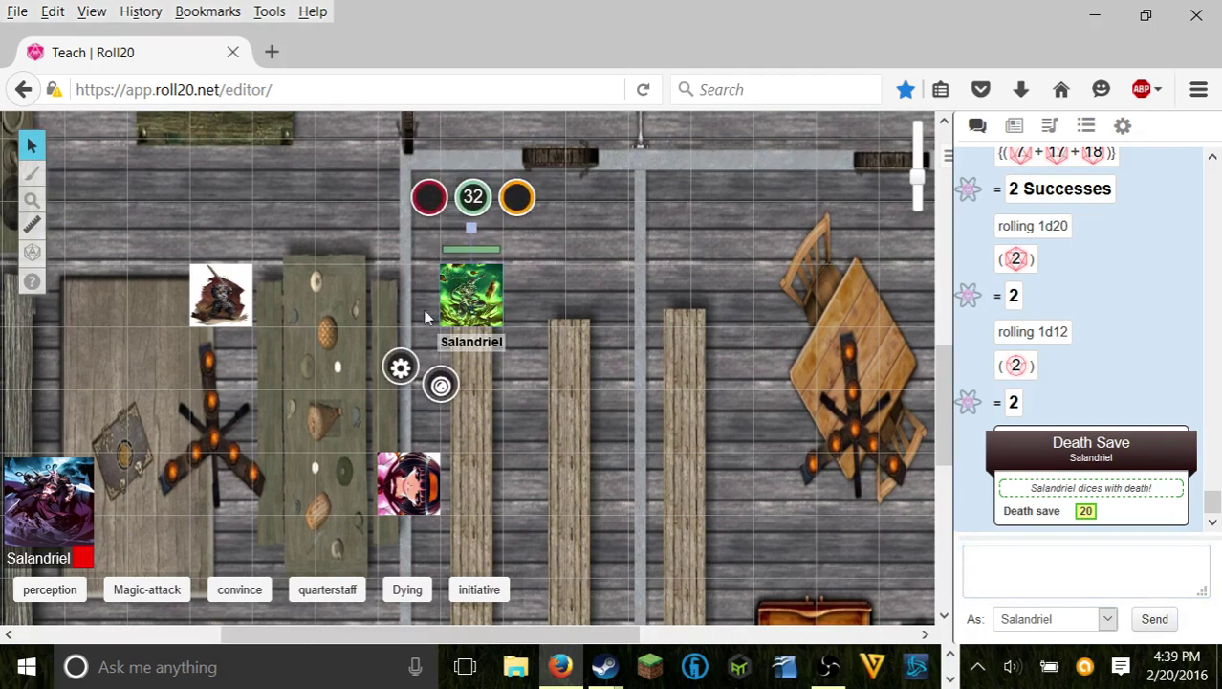
{"action": "scroll", "coordinate": [276, 237], "scroll_direction": "down", "scroll_amount": 2}
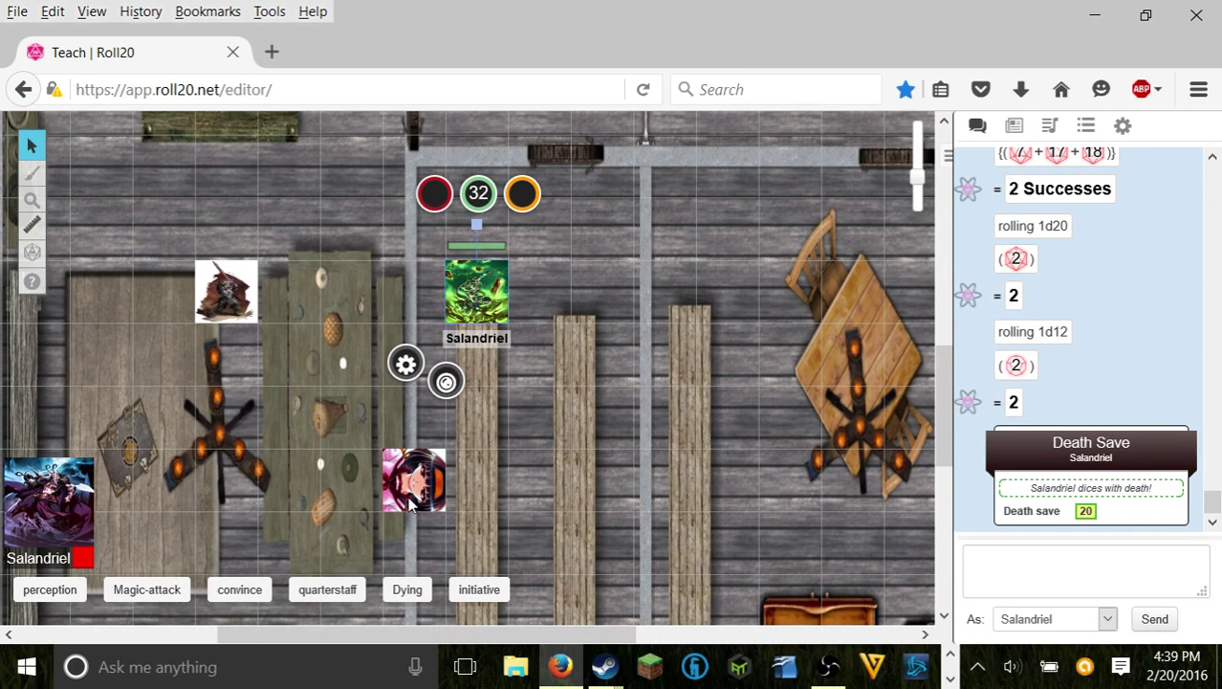
{"action": "left_click", "coordinate": [291, 373]}
{"action": "left_click", "coordinate": [479, 285]}
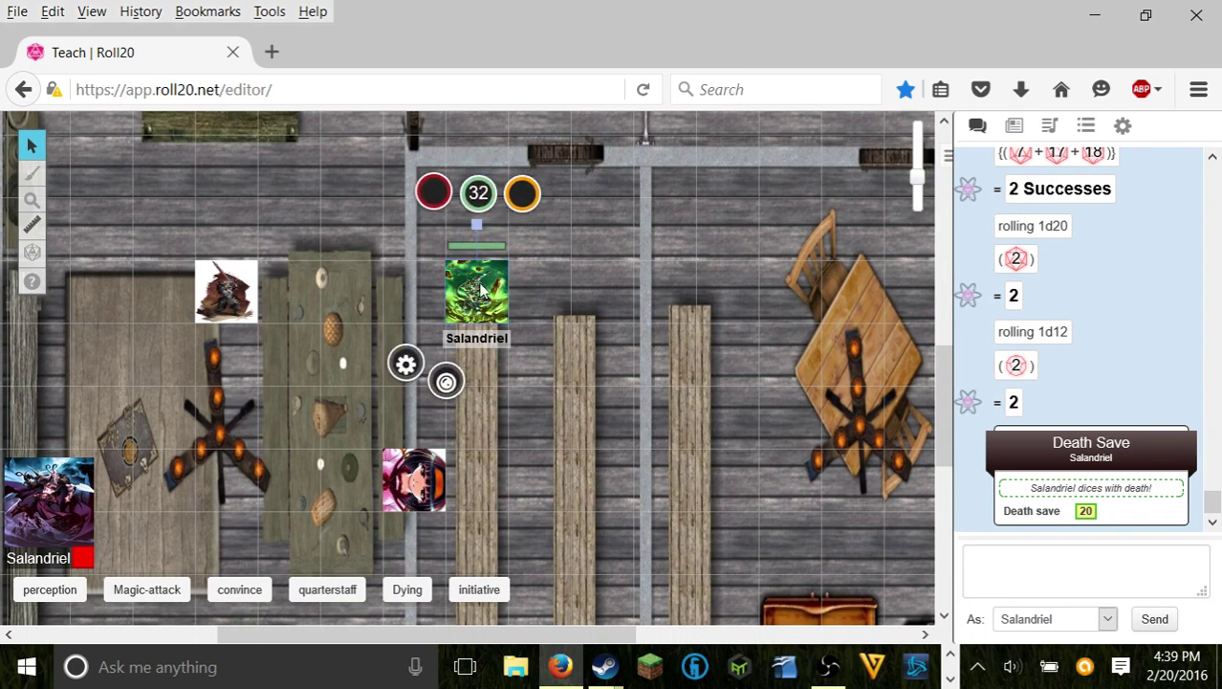
{"action": "left_click", "coordinate": [407, 366]}
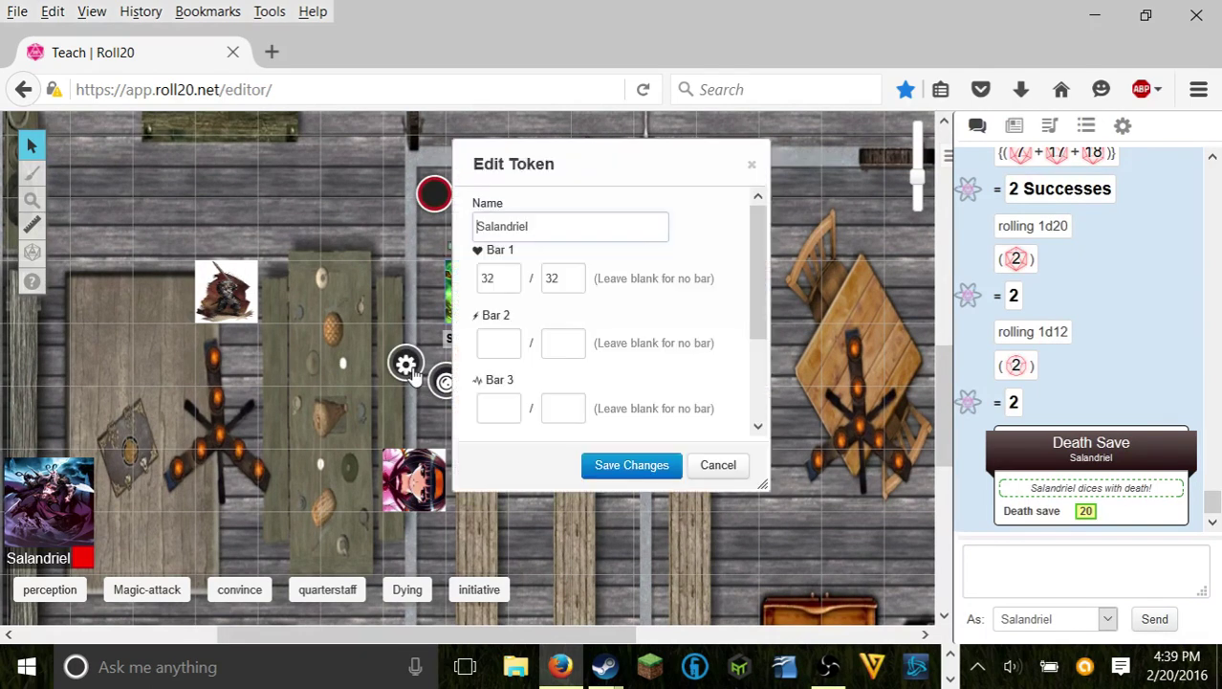
{"action": "scroll", "coordinate": [579, 264], "scroll_direction": "down", "scroll_amount": 3}
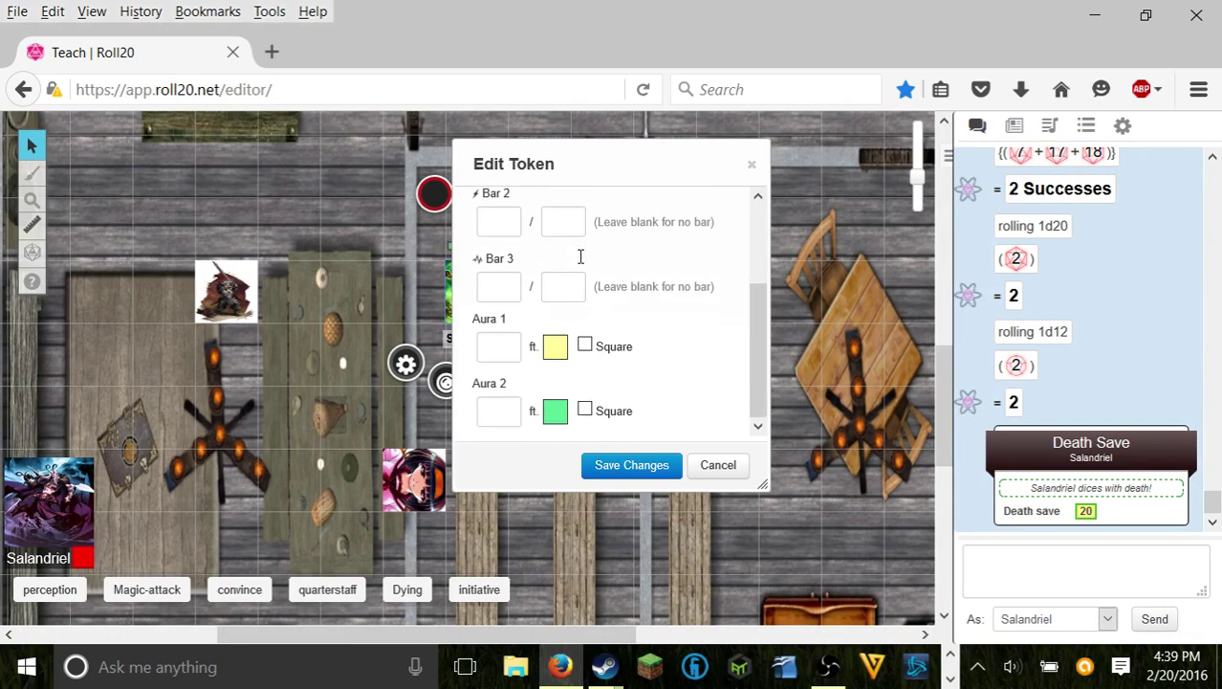
{"action": "scroll", "coordinate": [579, 264], "scroll_direction": "up", "scroll_amount": 3}
{"action": "scroll", "coordinate": [579, 264], "scroll_direction": "down", "scroll_amount": 3}
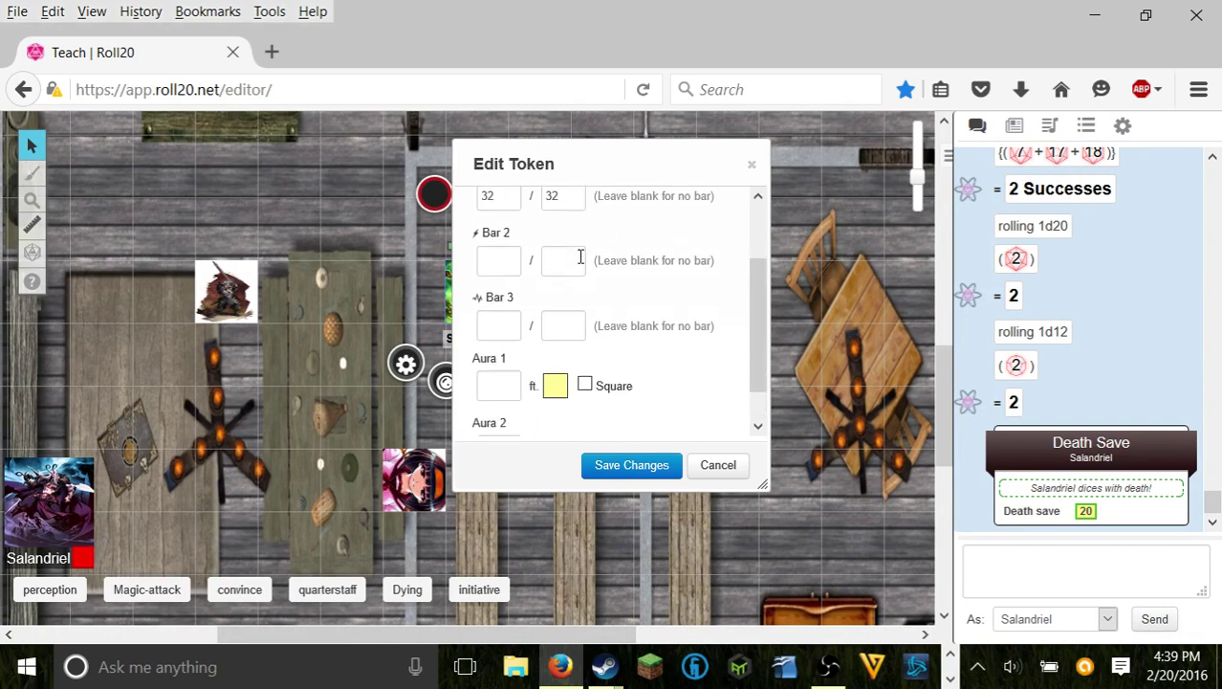
{"action": "scroll", "coordinate": [631, 292], "scroll_direction": "up", "scroll_amount": 3}
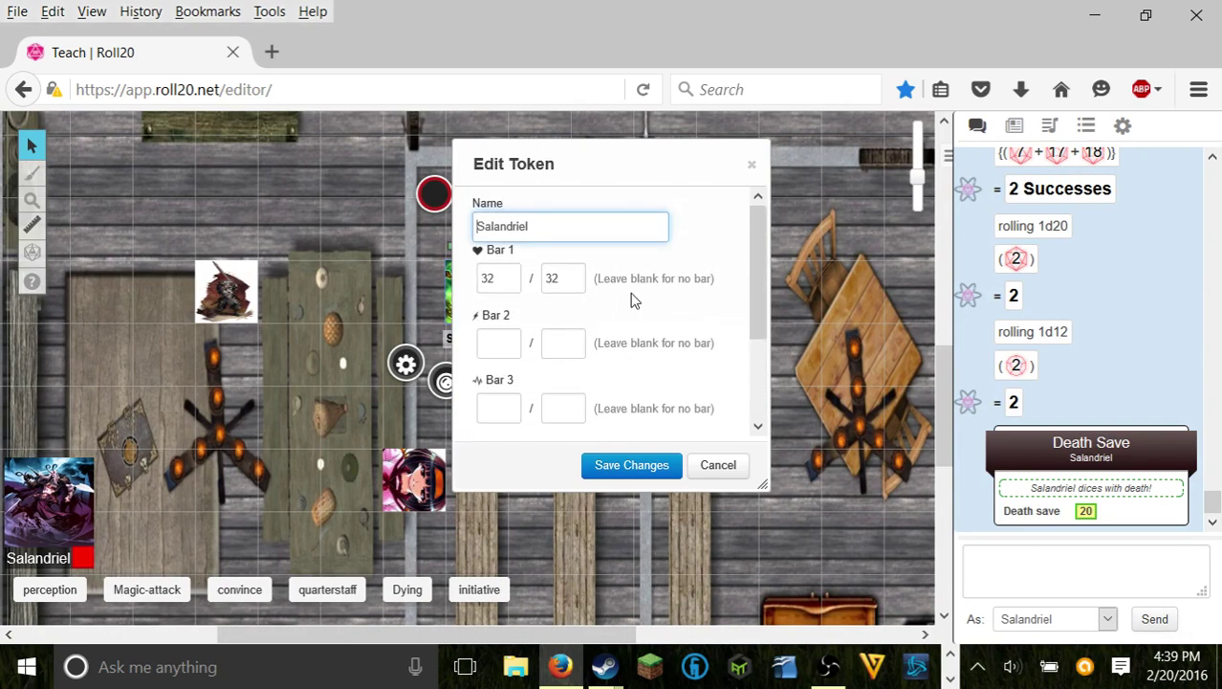
{"action": "left_click", "coordinate": [716, 464]}
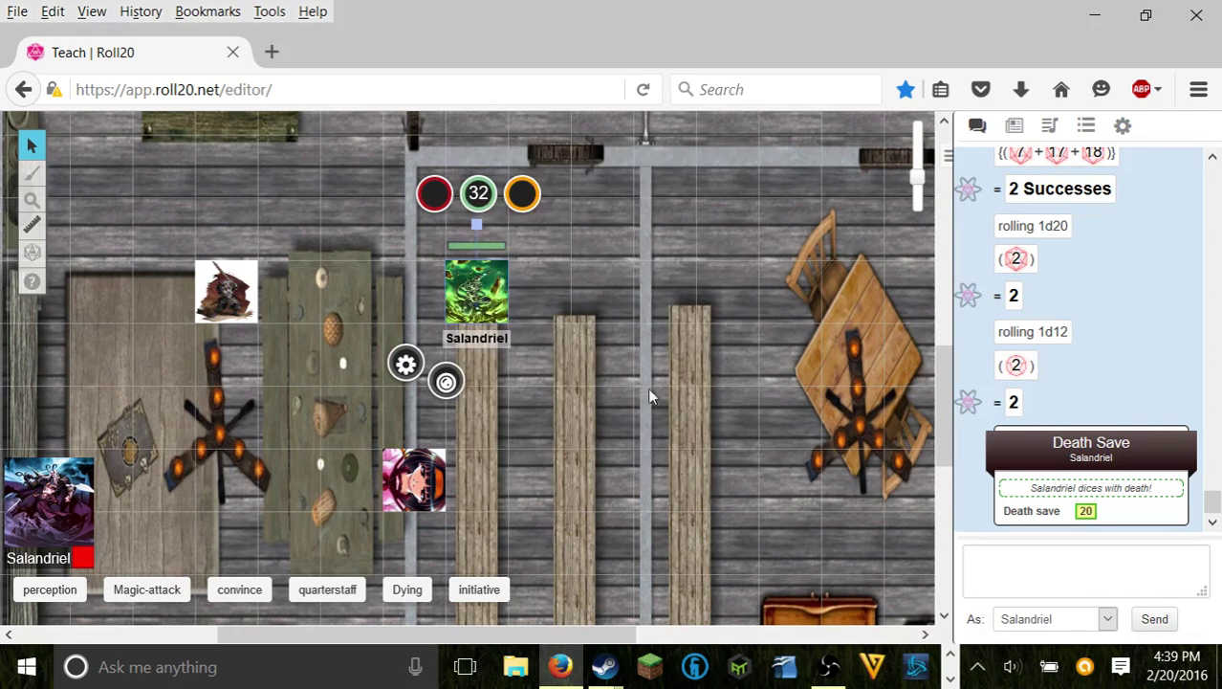
Step: Add the red dot, green dot and clawed-hand status markers to the Salandriel token
{"action": "left_click", "coordinate": [497, 316]}
{"action": "mouse_move", "coordinate": [446, 384]}
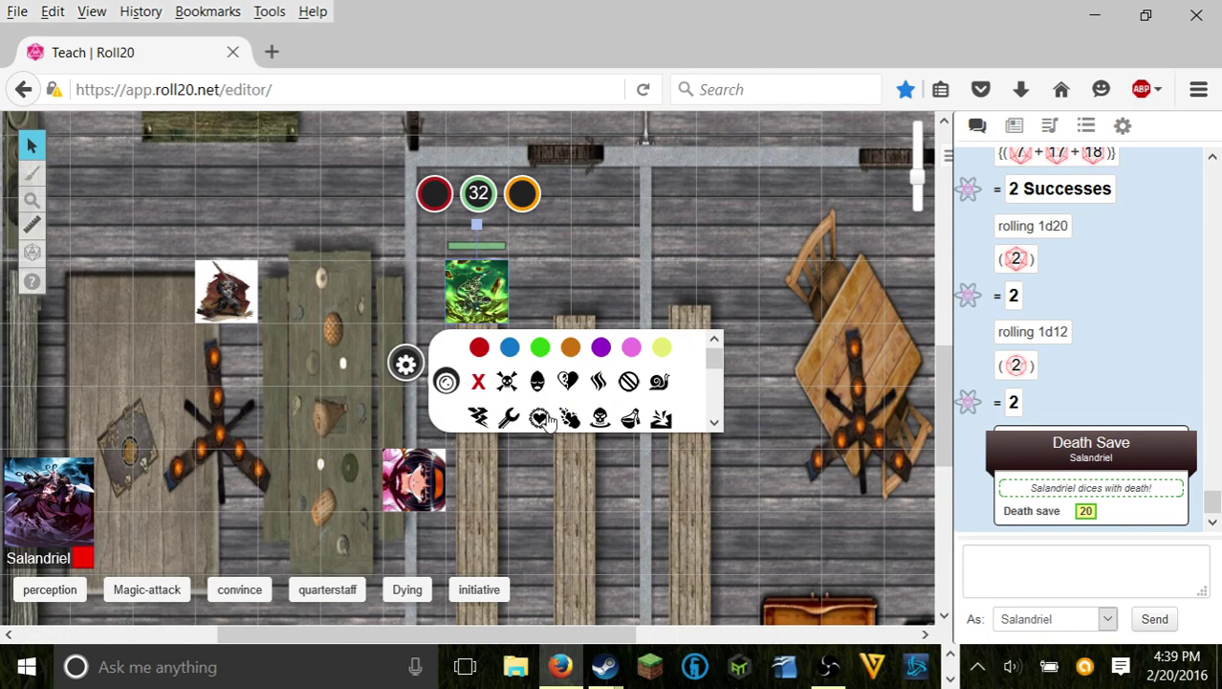
{"action": "scroll", "coordinate": [543, 421], "scroll_direction": "down", "scroll_amount": 3}
{"action": "scroll", "coordinate": [548, 420], "scroll_direction": "up", "scroll_amount": 3}
{"action": "left_click", "coordinate": [479, 347]}
{"action": "left_click", "coordinate": [542, 347]}
{"action": "left_click", "coordinate": [570, 418]}
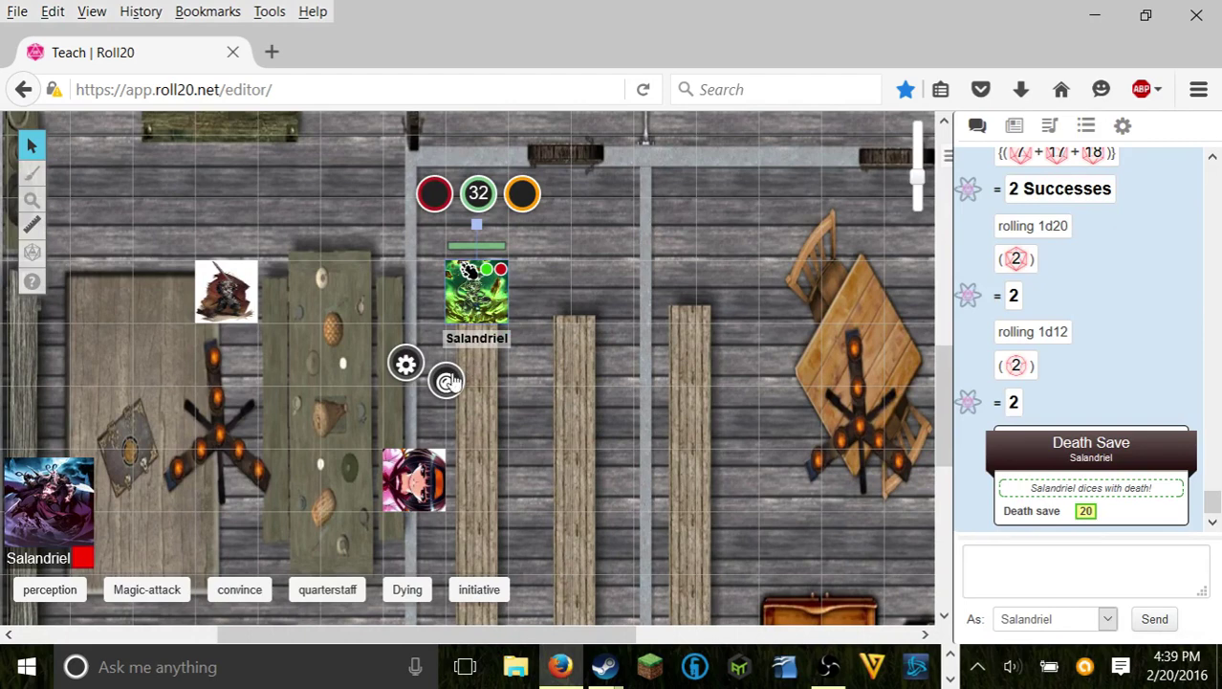
Step: Remove the red, green and clawed-hand status markers from the Salandriel token and deselect it
{"action": "mouse_move", "coordinate": [446, 381]}
{"action": "left_click", "coordinate": [480, 347]}
{"action": "left_click", "coordinate": [540, 347]}
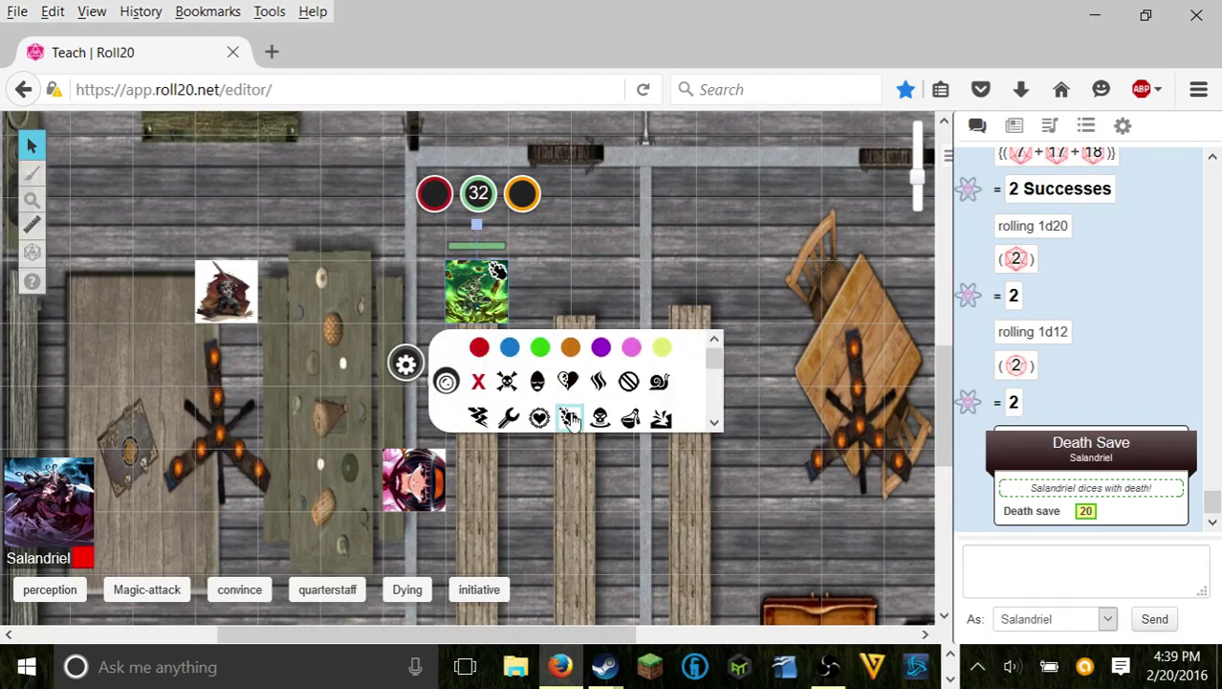
{"action": "left_click", "coordinate": [570, 418]}
{"action": "left_click", "coordinate": [445, 382]}
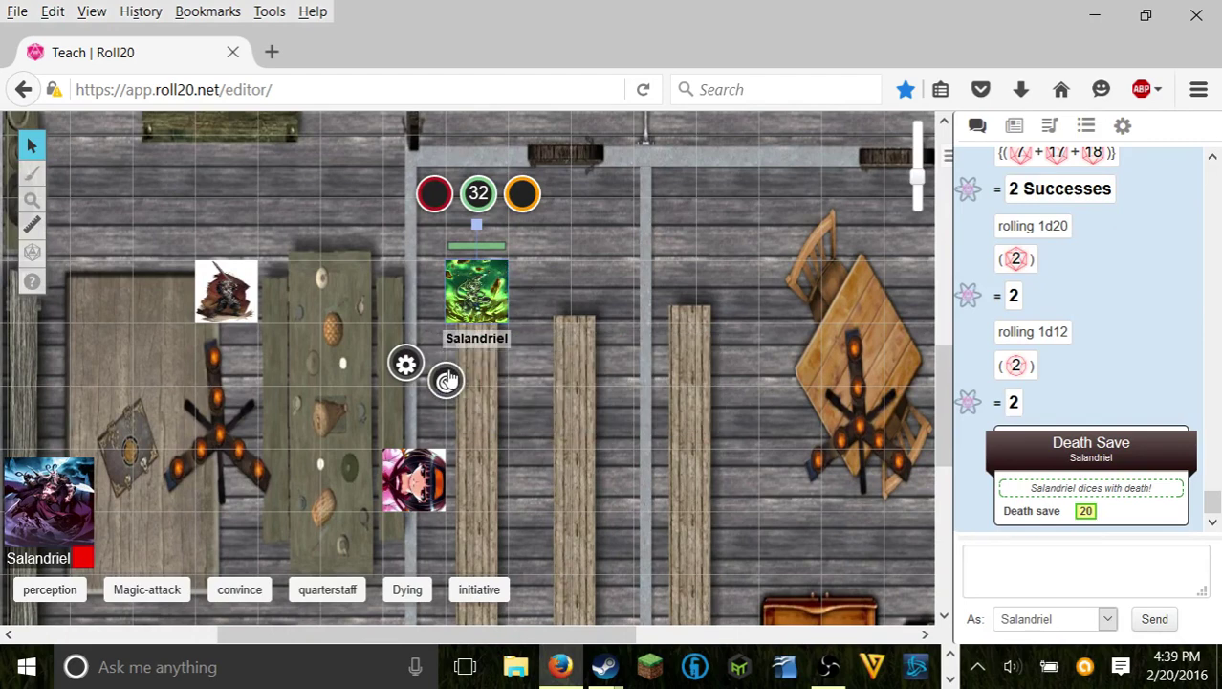
{"action": "left_click", "coordinate": [610, 277]}
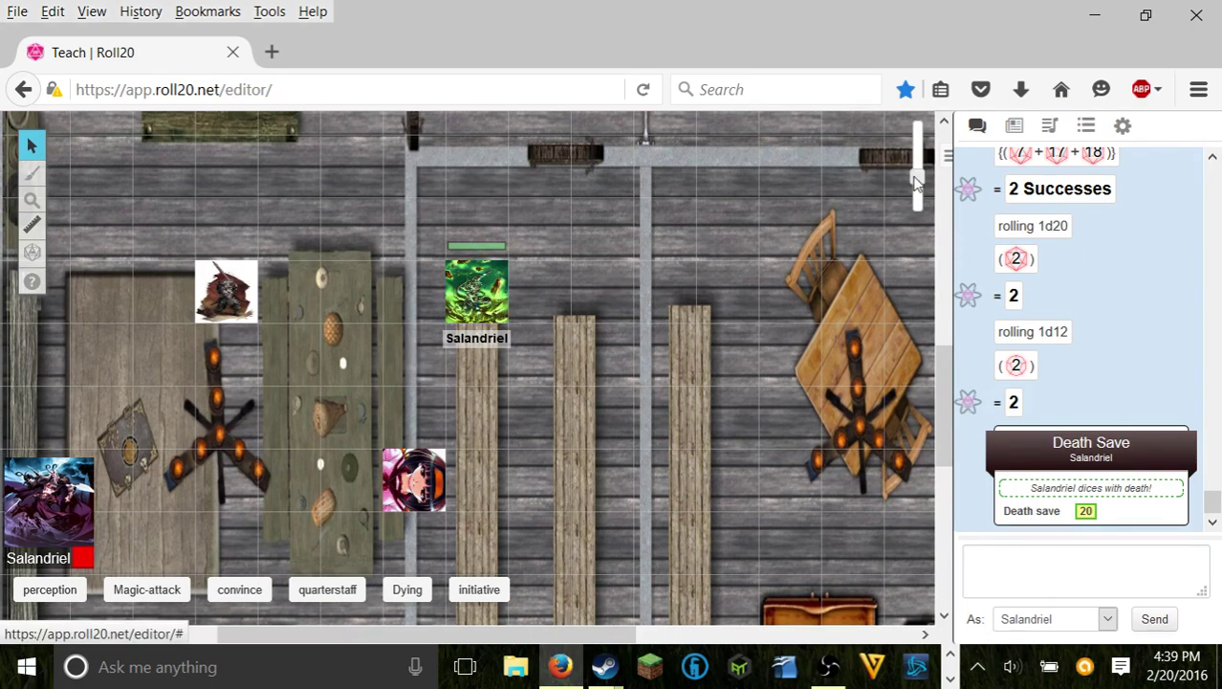
Step: Move the labelled red box drawing up into the torch-lit corridor and back below the wooden cabinet, and deselect it
{"action": "scroll", "coordinate": [776, 239], "scroll_direction": "down", "scroll_amount": 3}
{"action": "scroll", "coordinate": [574, 341], "scroll_direction": "up", "scroll_amount": 2}
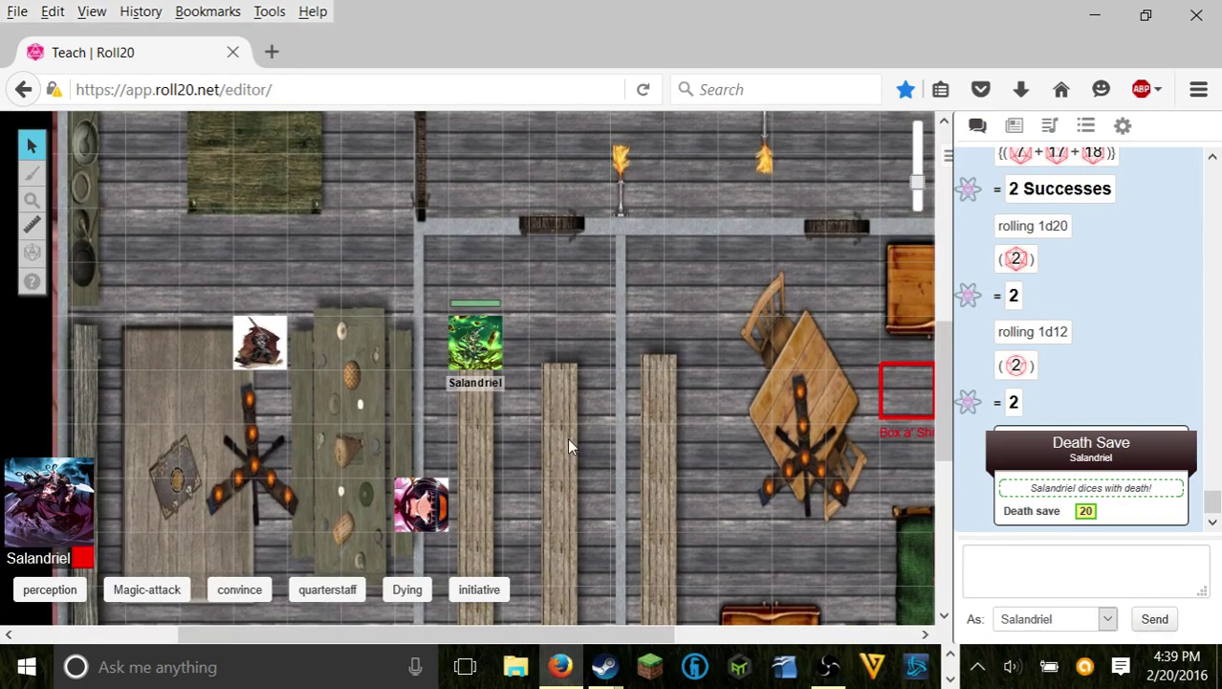
{"action": "left_click_drag", "start_coordinate": [516, 633], "coordinate": [735, 633]}
{"action": "left_click", "coordinate": [557, 383]}
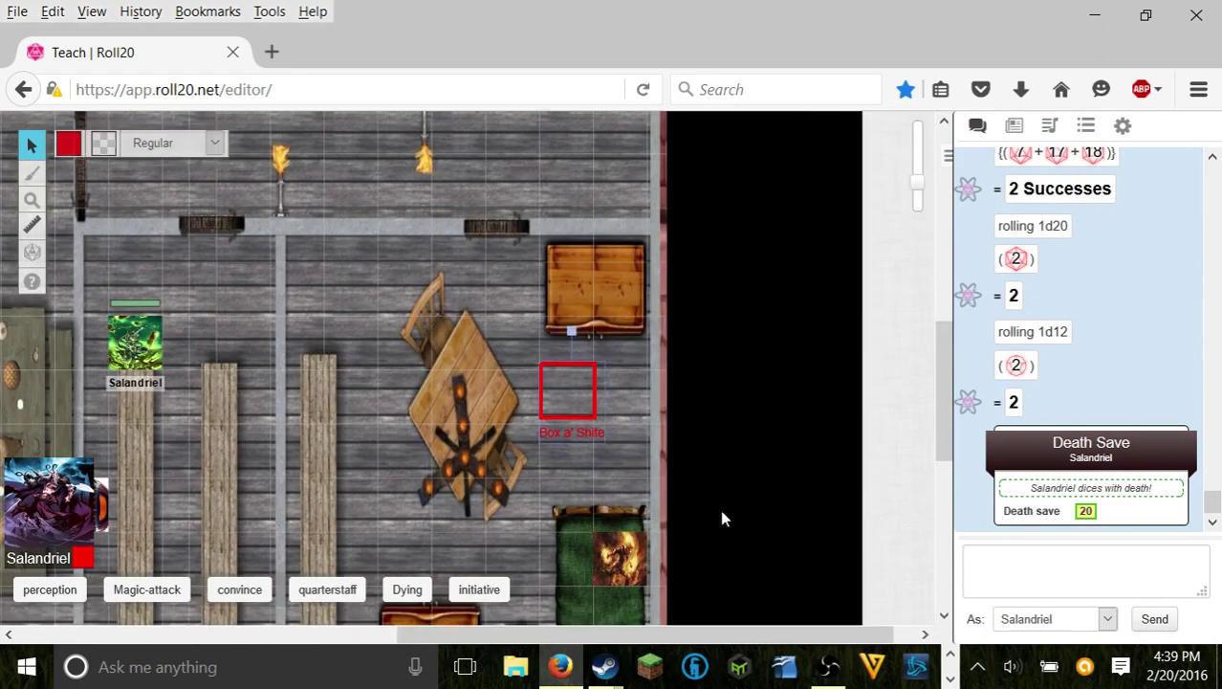
{"action": "left_click_drag", "start_coordinate": [572, 401], "coordinate": [351, 165]}
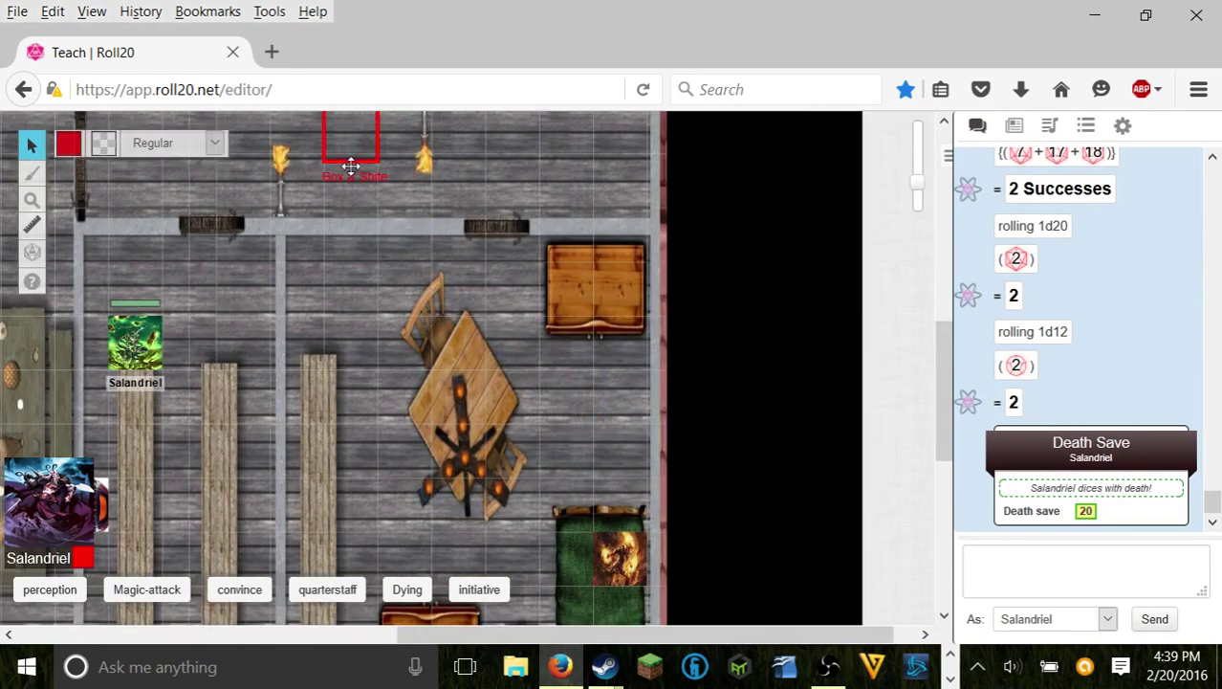
{"action": "scroll", "coordinate": [438, 213], "scroll_direction": "up", "scroll_amount": 2}
{"action": "mouse_move", "coordinate": [374, 234]}
{"action": "left_mouse_down"}
{"action": "mouse_move", "coordinate": [634, 485]}
{"action": "mouse_move", "coordinate": [599, 492]}
{"action": "left_mouse_up"}
{"action": "left_click", "coordinate": [730, 424]}
Step: Write the text "hi" on the map in the corridor above the wooden cabinet using the Text tool
{"action": "mouse_move", "coordinate": [31, 172]}
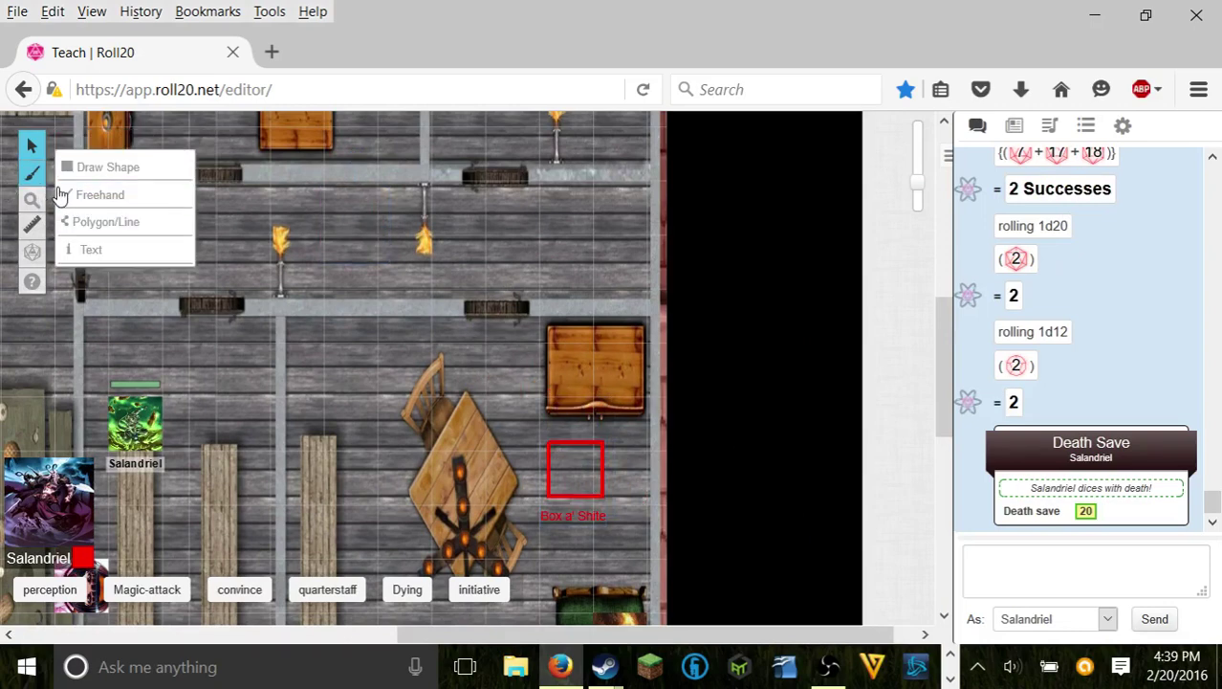
{"action": "left_click", "coordinate": [125, 249]}
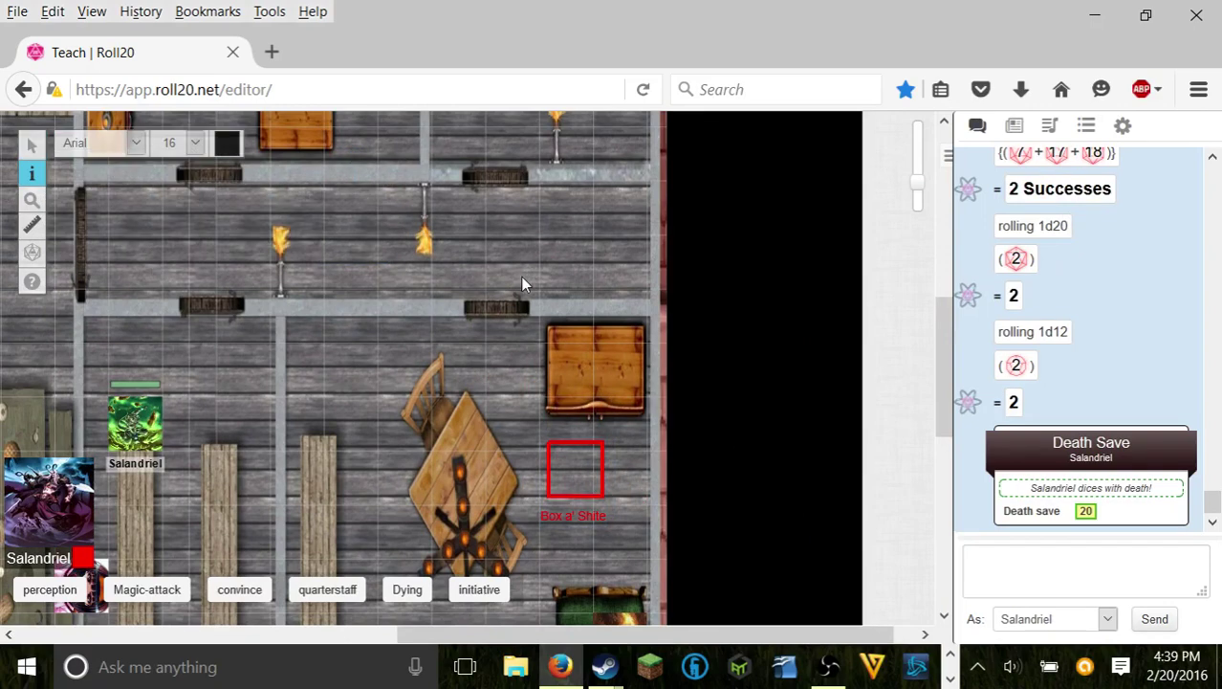
{"action": "left_click", "coordinate": [589, 255]}
{"action": "type", "text": "hi!"}
{"action": "key", "text": "BackSpace"}
{"action": "key", "text": "BackSpace"}
{"action": "key", "text": "BackSpace"}
{"action": "type", "text": "hi"}
{"action": "key", "text": "Return"}
{"action": "type", "text": "s"}
{"action": "key", "text": "BackSpace"}
{"action": "key", "text": "BackSpace"}
{"action": "left_click", "coordinate": [29, 148]}
Step: Set the Text tool's color to yellow, replace it with light blue #a4c2f4, and start an empty text above "hi"
{"action": "left_click", "coordinate": [31, 173]}
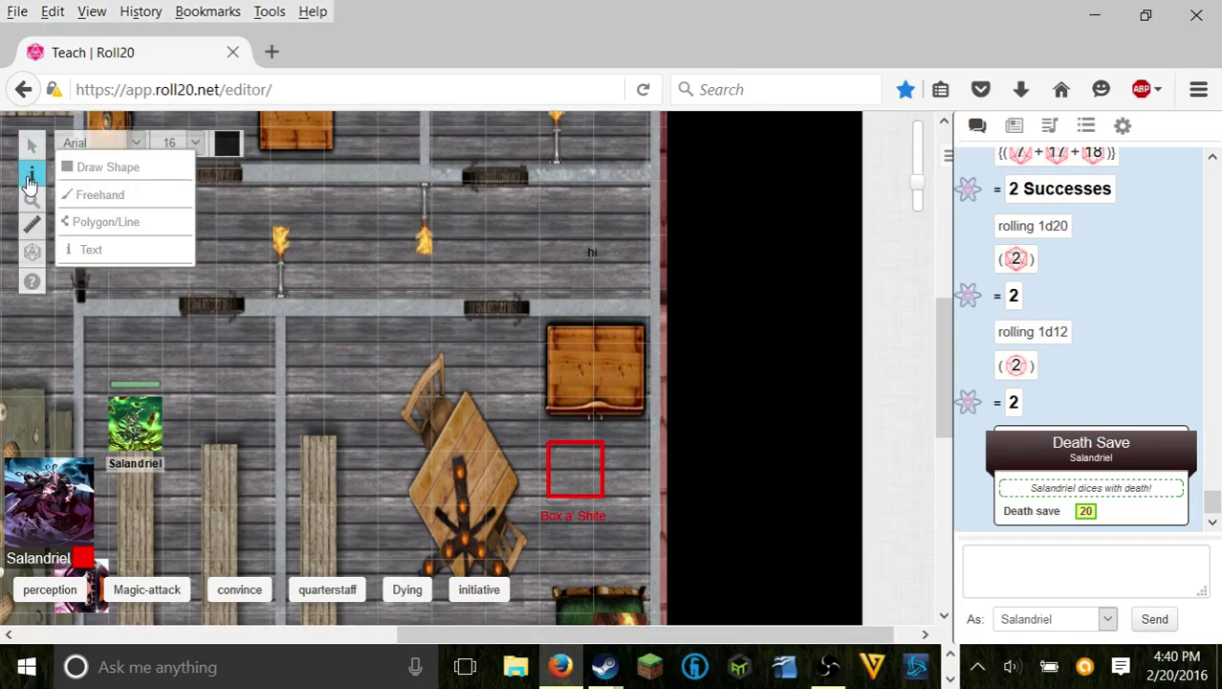
{"action": "left_click", "coordinate": [228, 145]}
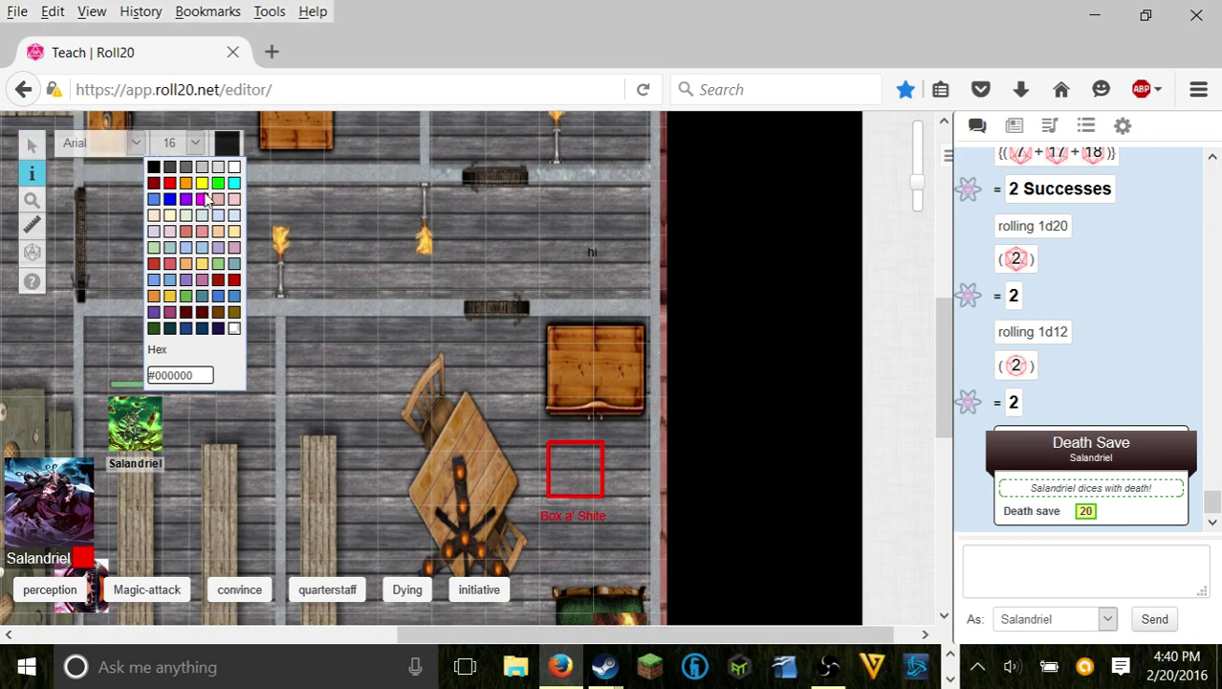
{"action": "left_click", "coordinate": [201, 182]}
{"action": "left_click", "coordinate": [228, 143]}
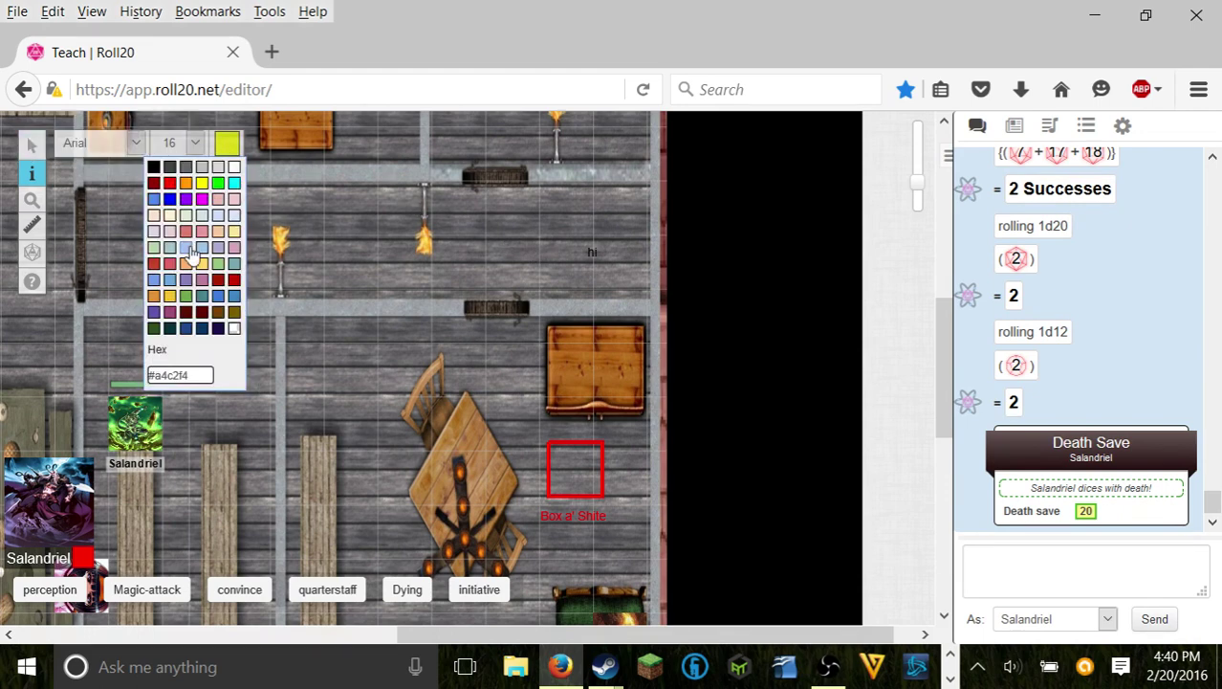
{"action": "left_click", "coordinate": [190, 250]}
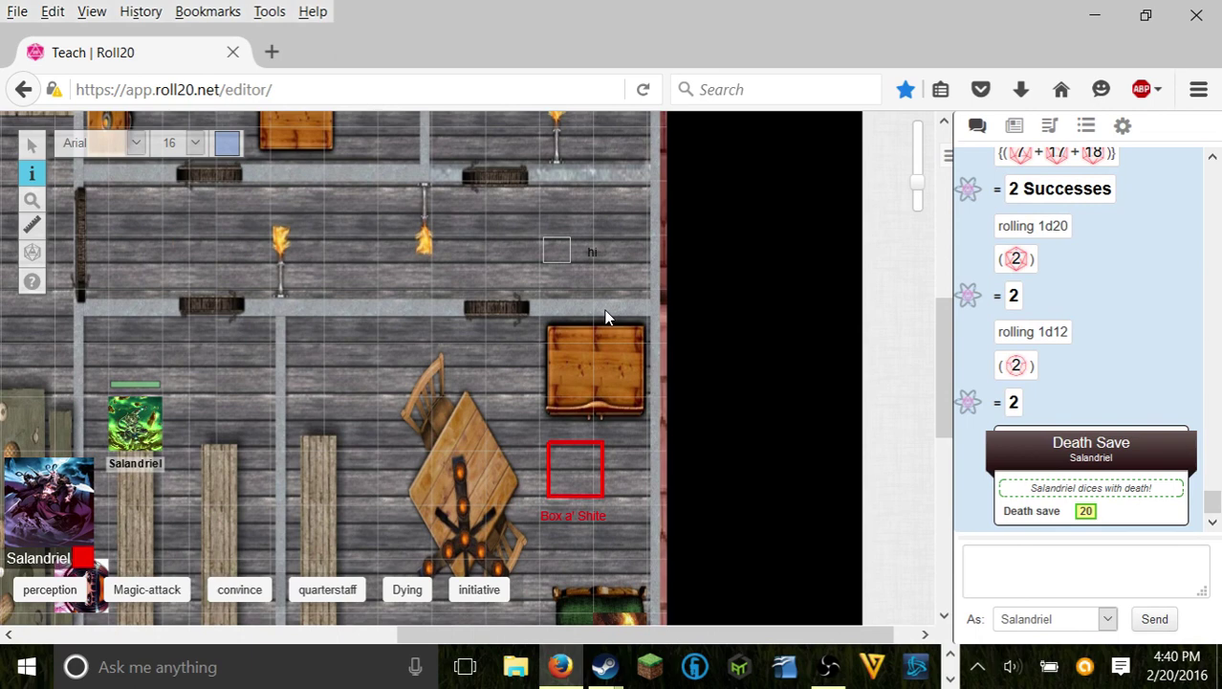
{"action": "left_click", "coordinate": [579, 208]}
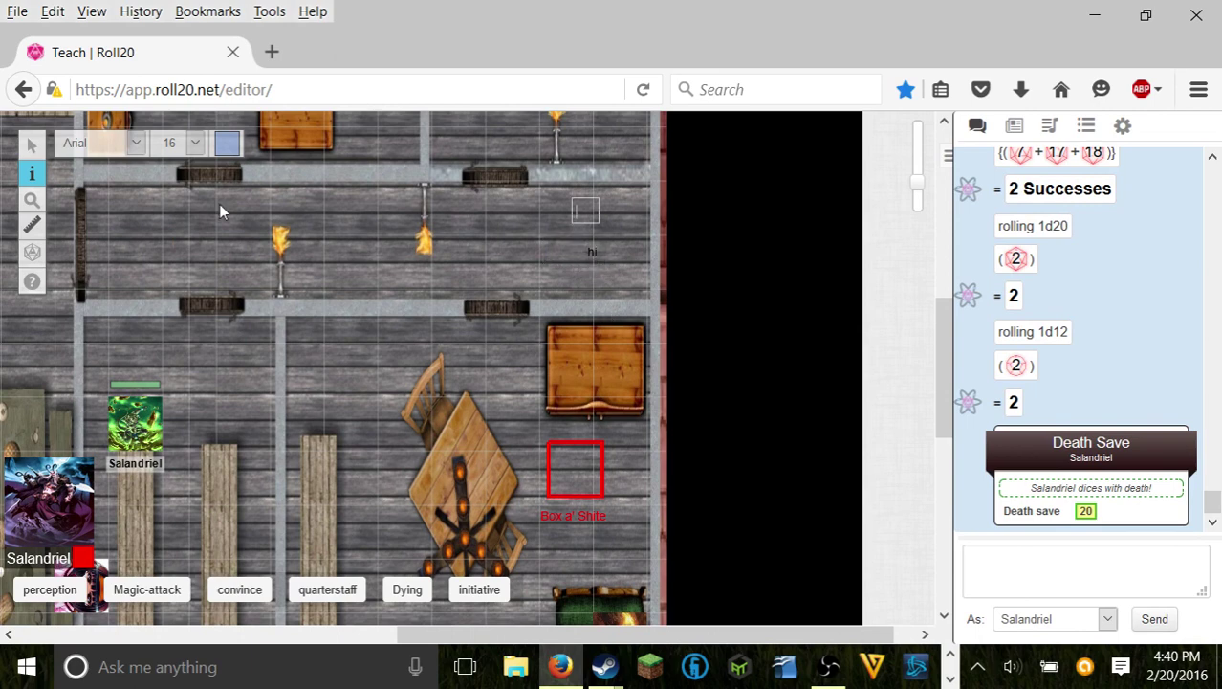
Step: Recolor the "hi" text cyan with the Select tool active and delete the text from the map
{"action": "left_click", "coordinate": [31, 143]}
{"action": "left_click_drag", "start_coordinate": [546, 218], "coordinate": [715, 344]}
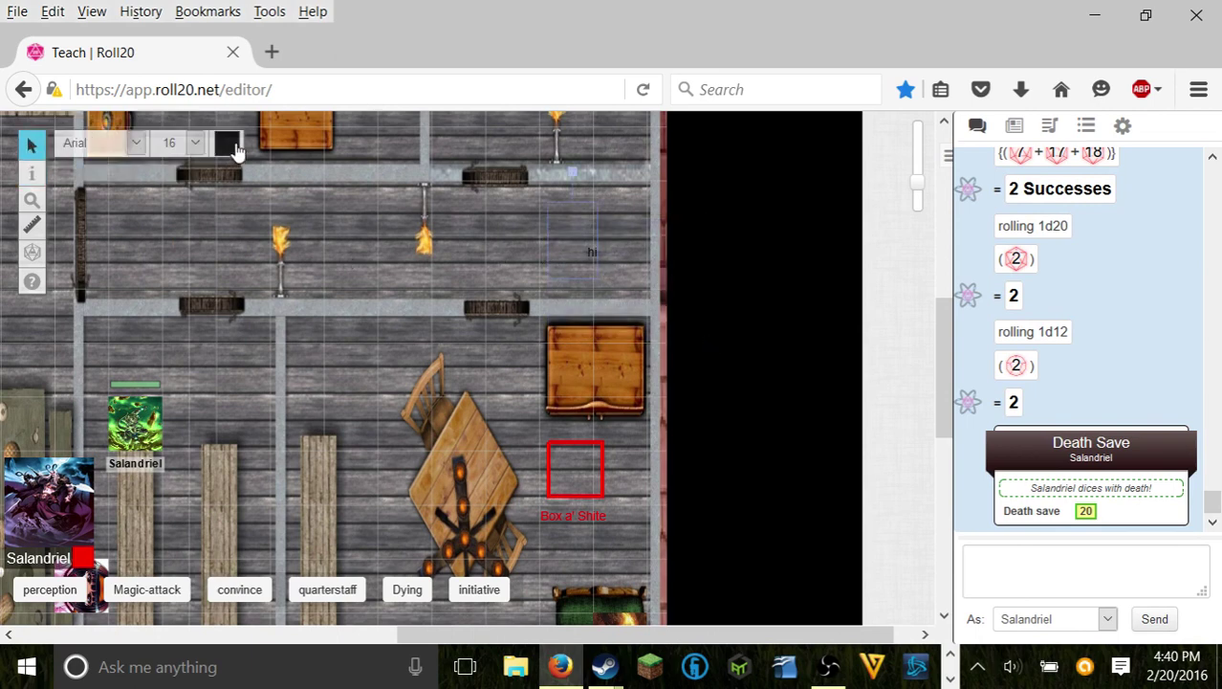
{"action": "left_click", "coordinate": [230, 146]}
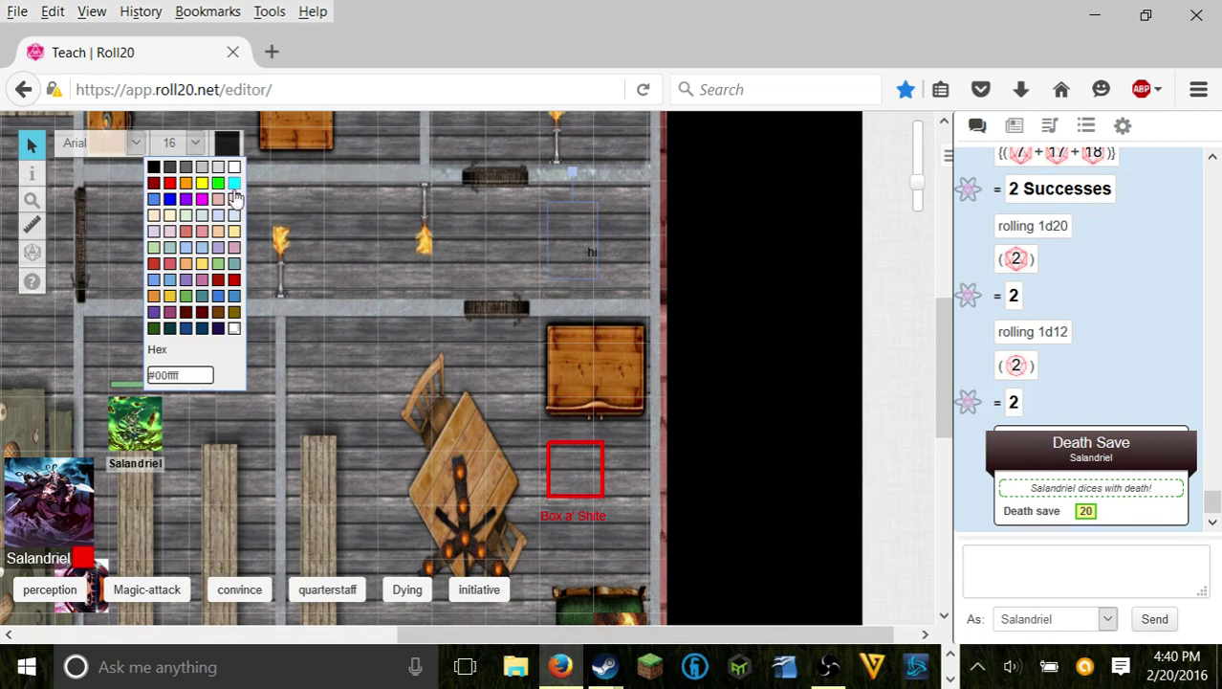
{"action": "left_click", "coordinate": [237, 196]}
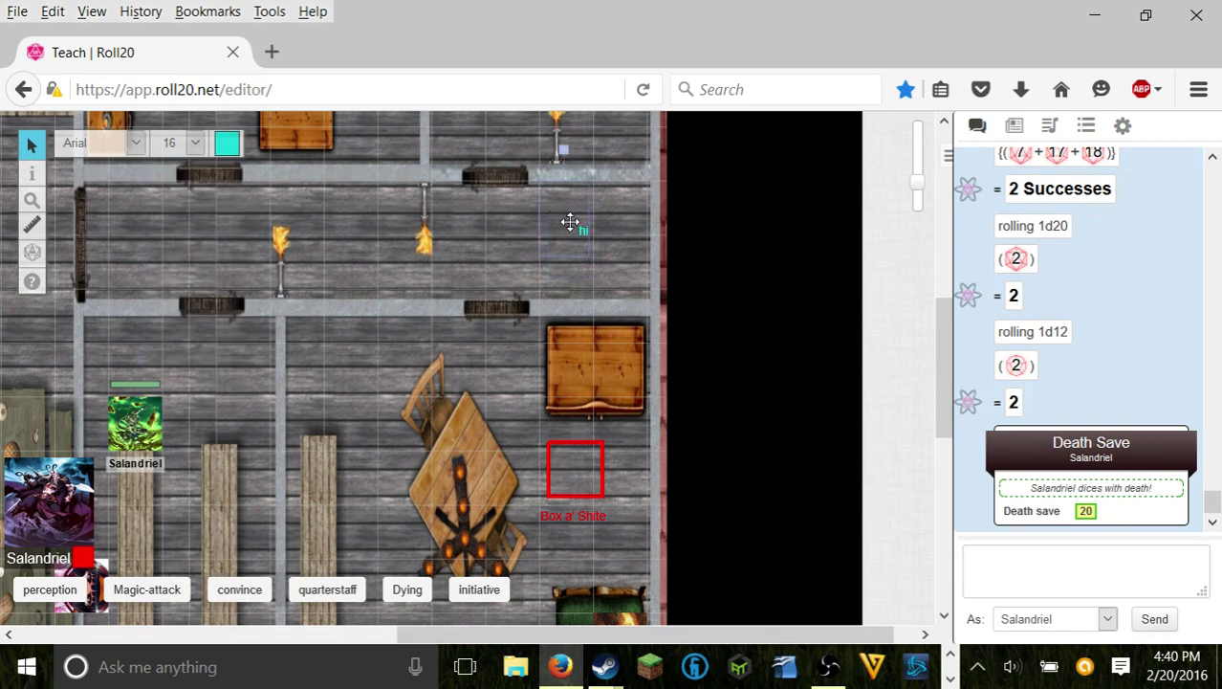
{"action": "key", "text": "Delete"}
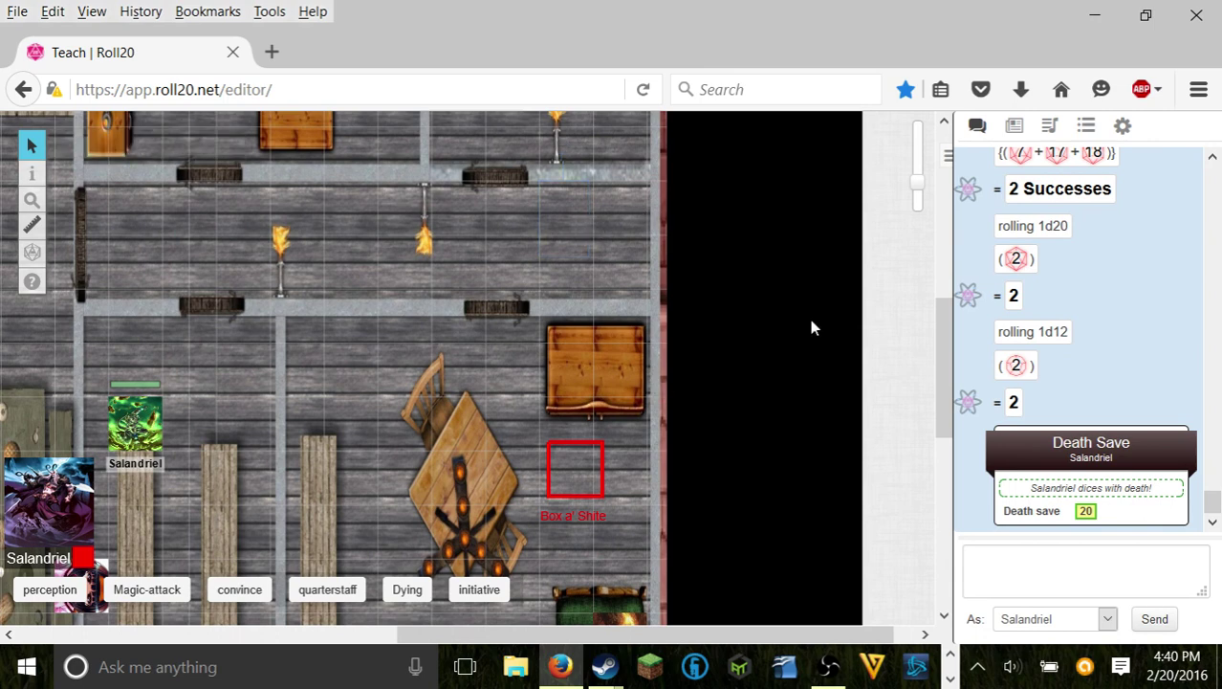
Step: Look up the chat commands in the Welcome to Roll20 message and roll a d20 with /roll 1d20
{"action": "left_click", "coordinate": [999, 556]}
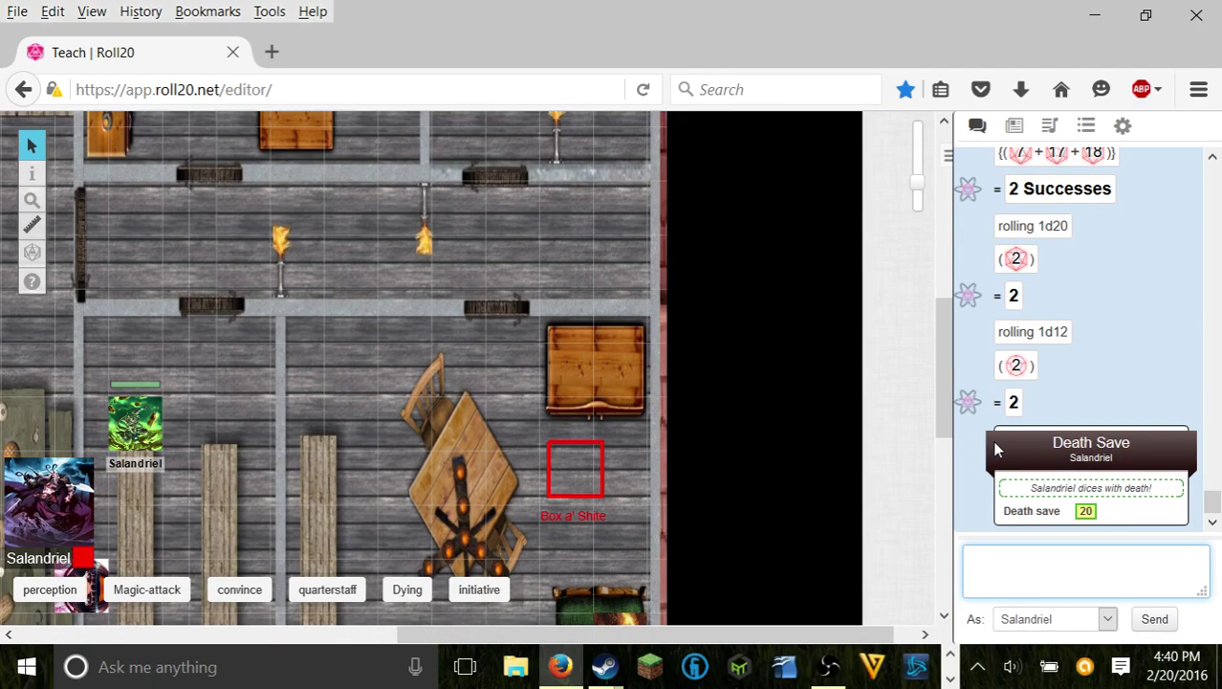
{"action": "scroll", "coordinate": [1045, 440], "scroll_direction": "up", "scroll_amount": 10}
{"action": "scroll", "coordinate": [1045, 440], "scroll_direction": "up", "scroll_amount": 2}
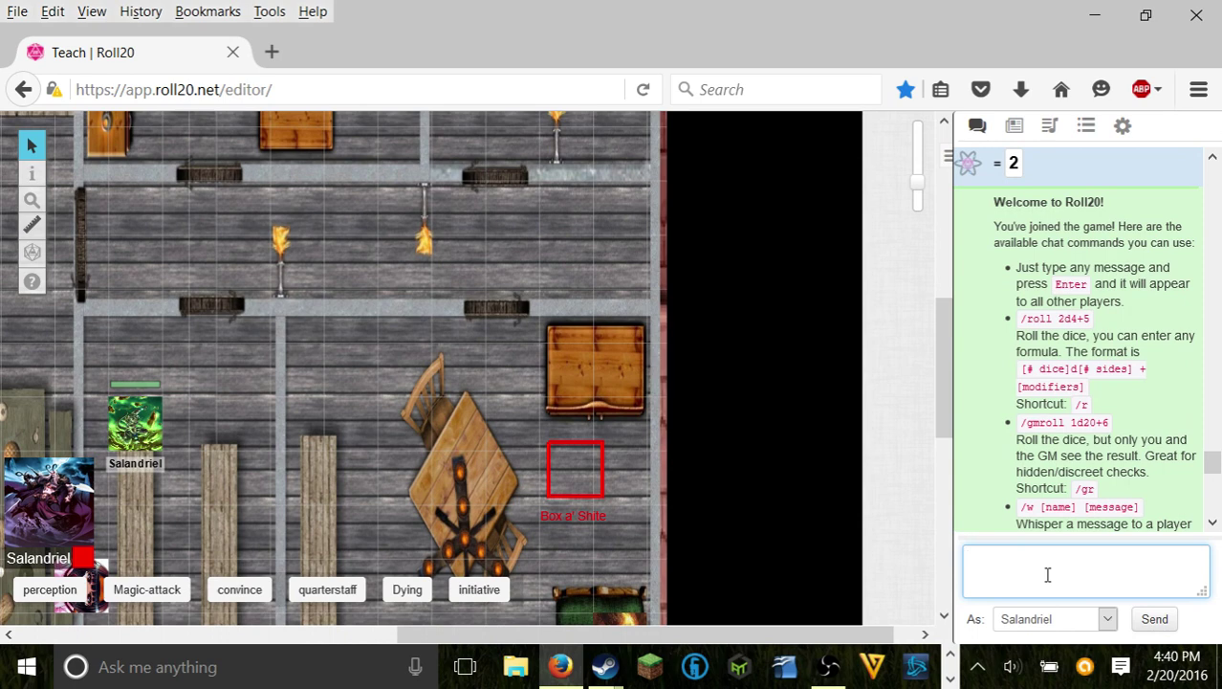
{"action": "type", "text": "/roll 1d20"}
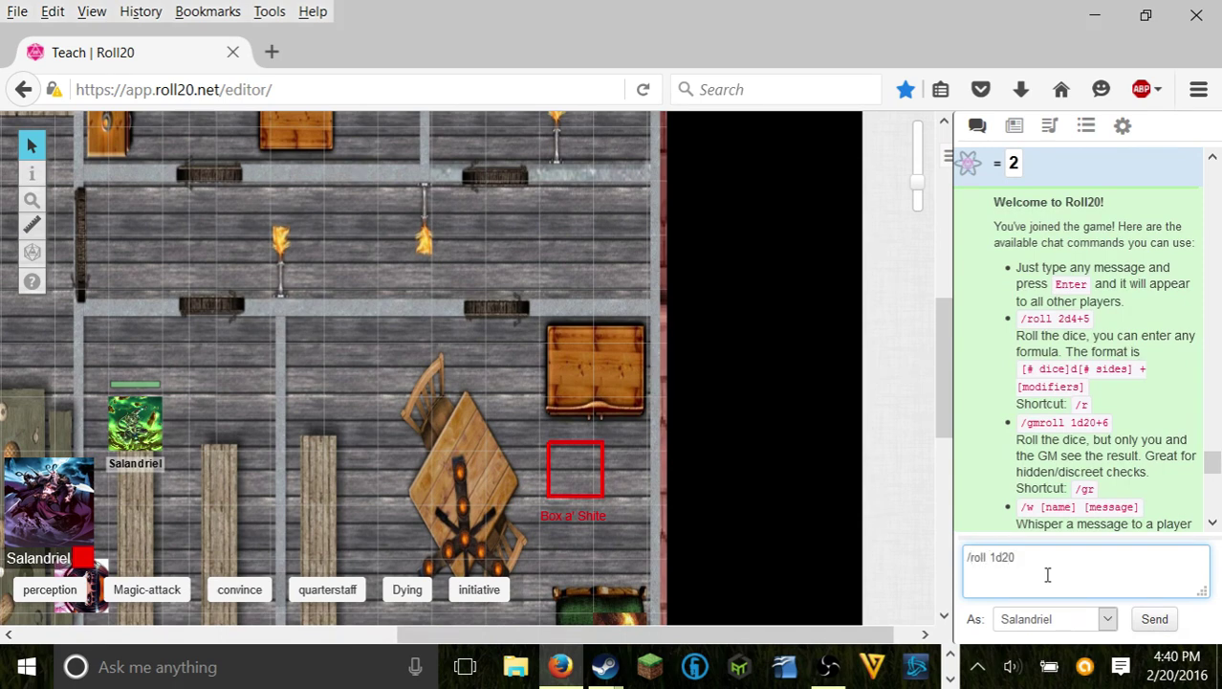
{"action": "key", "text": "Return"}
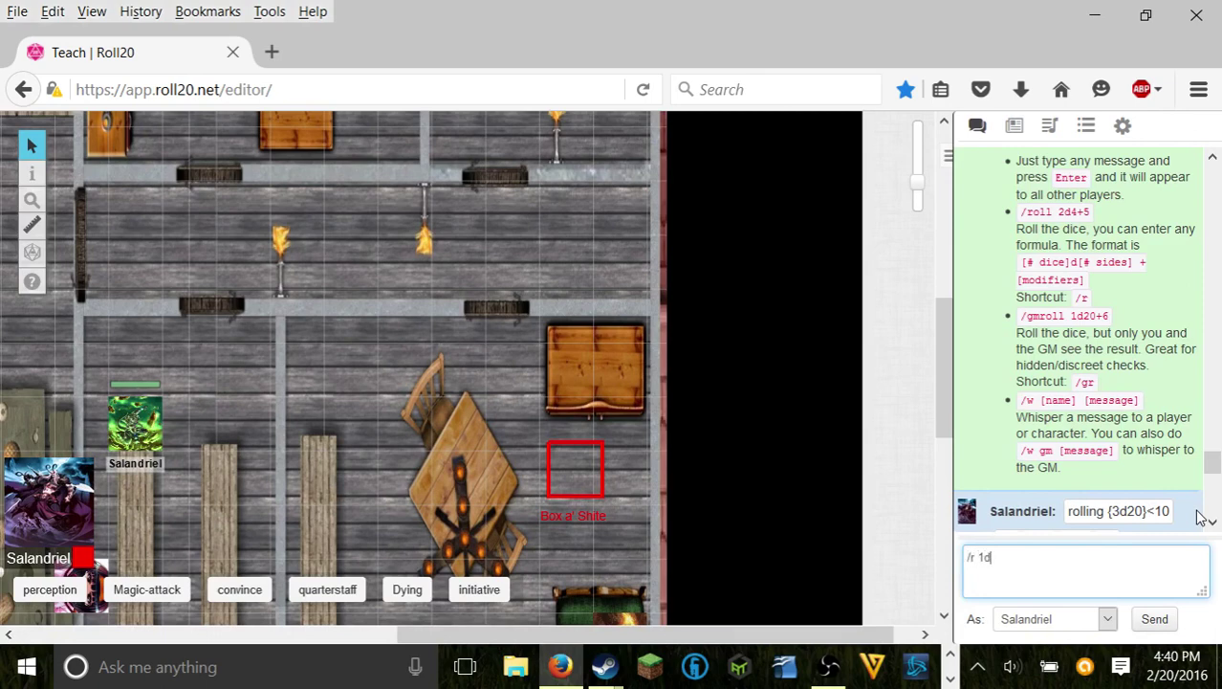
Step: Roll a d20 twice with the shortcut command /r 1d20 and look through the rolls in the chat log
{"action": "key", "text": "Return"}
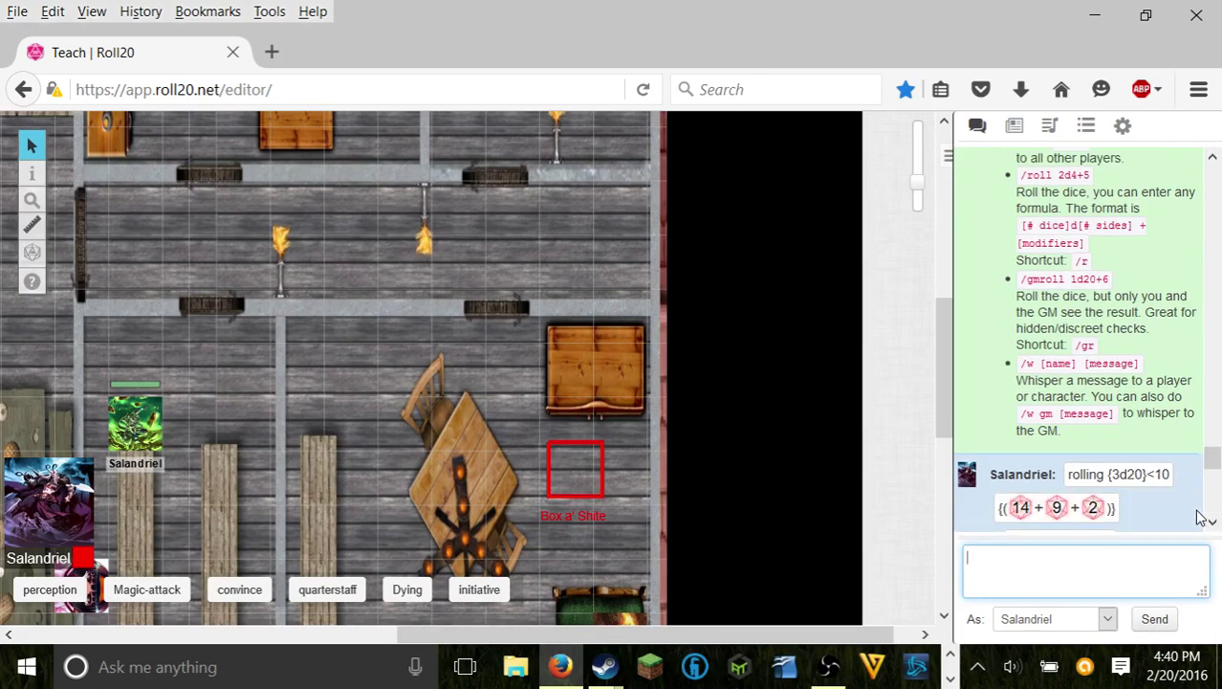
{"action": "scroll", "coordinate": [1162, 479], "scroll_direction": "down", "scroll_amount": 6}
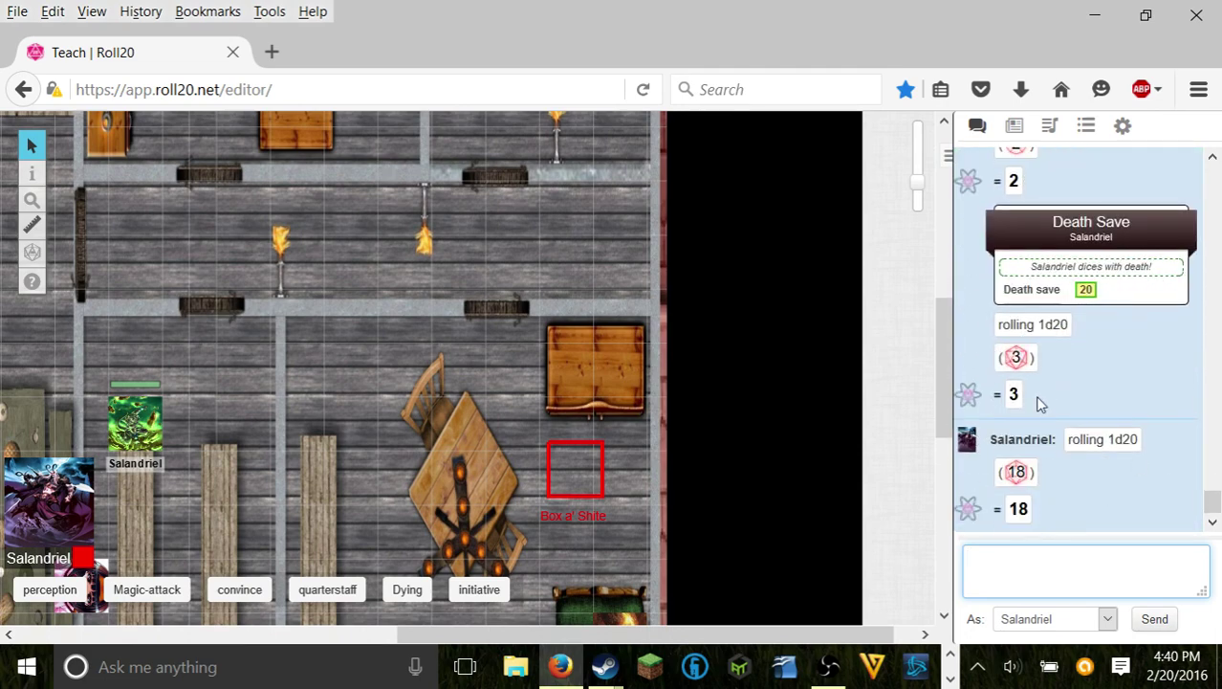
{"action": "type", "text": "/r 1d20"}
{"action": "key", "text": "Return"}
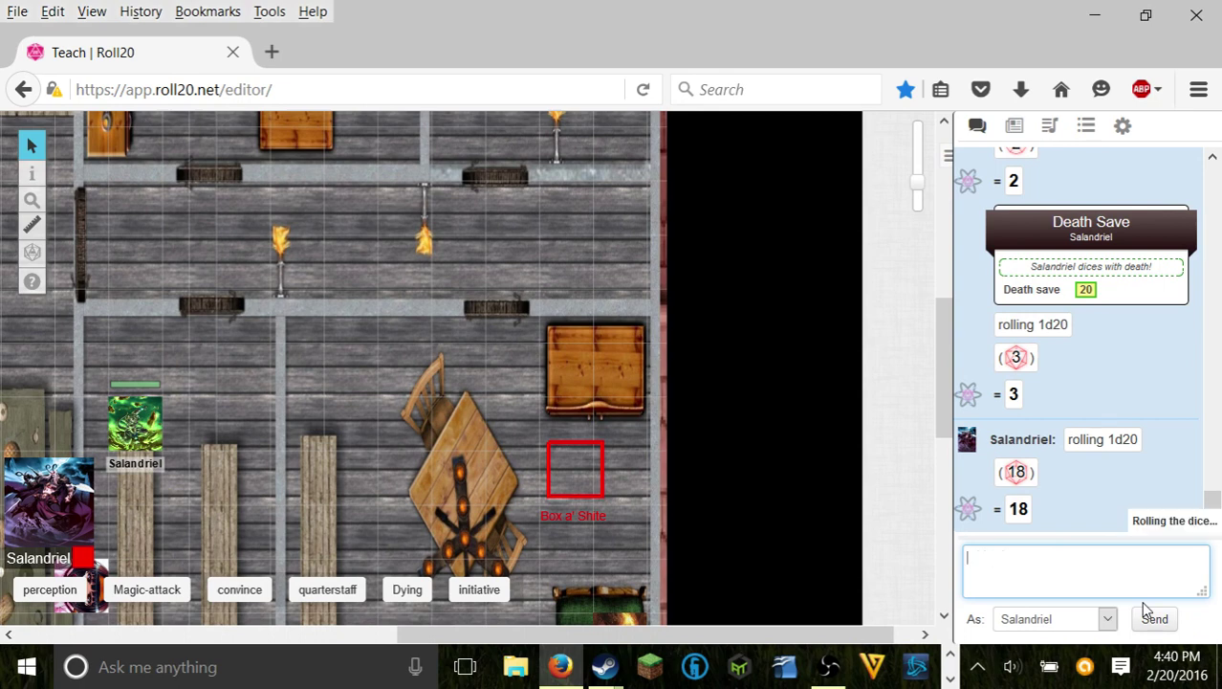
{"action": "scroll", "coordinate": [1108, 402], "scroll_direction": "up", "scroll_amount": 3}
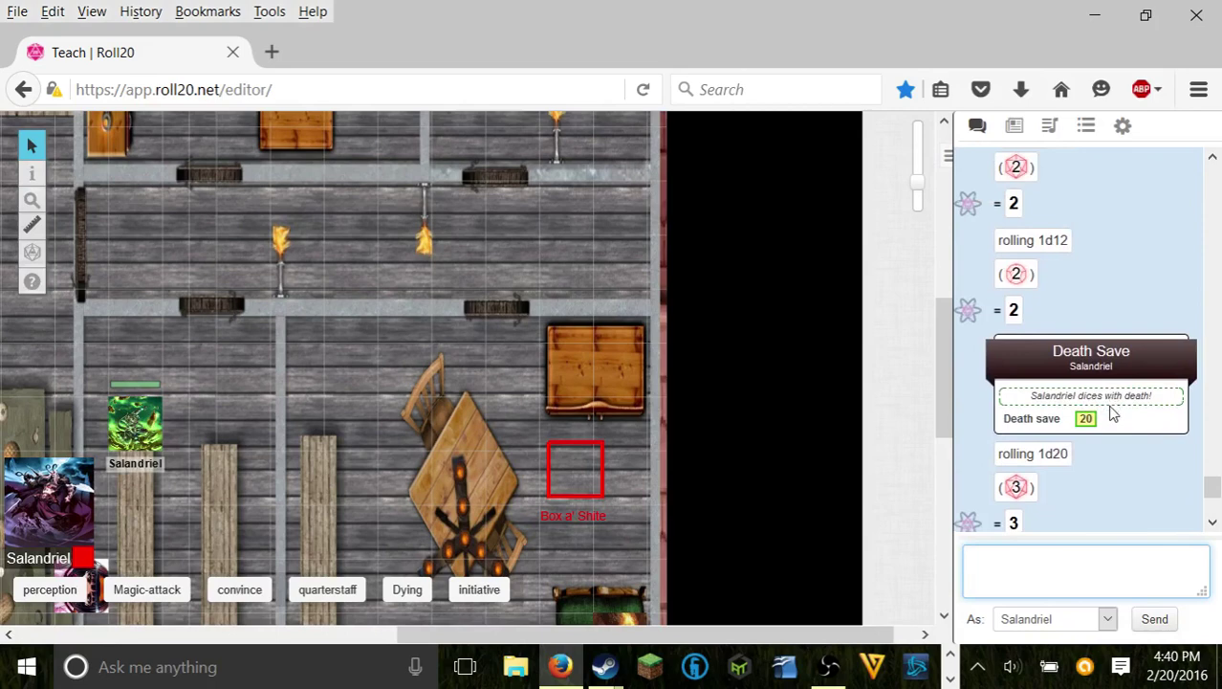
Step: Roll a d20 with a +5 modifier in the chat using /r 1d20+5
{"action": "scroll", "coordinate": [1107, 403], "scroll_direction": "down", "scroll_amount": 3}
{"action": "type", "text": "/r 1d"}
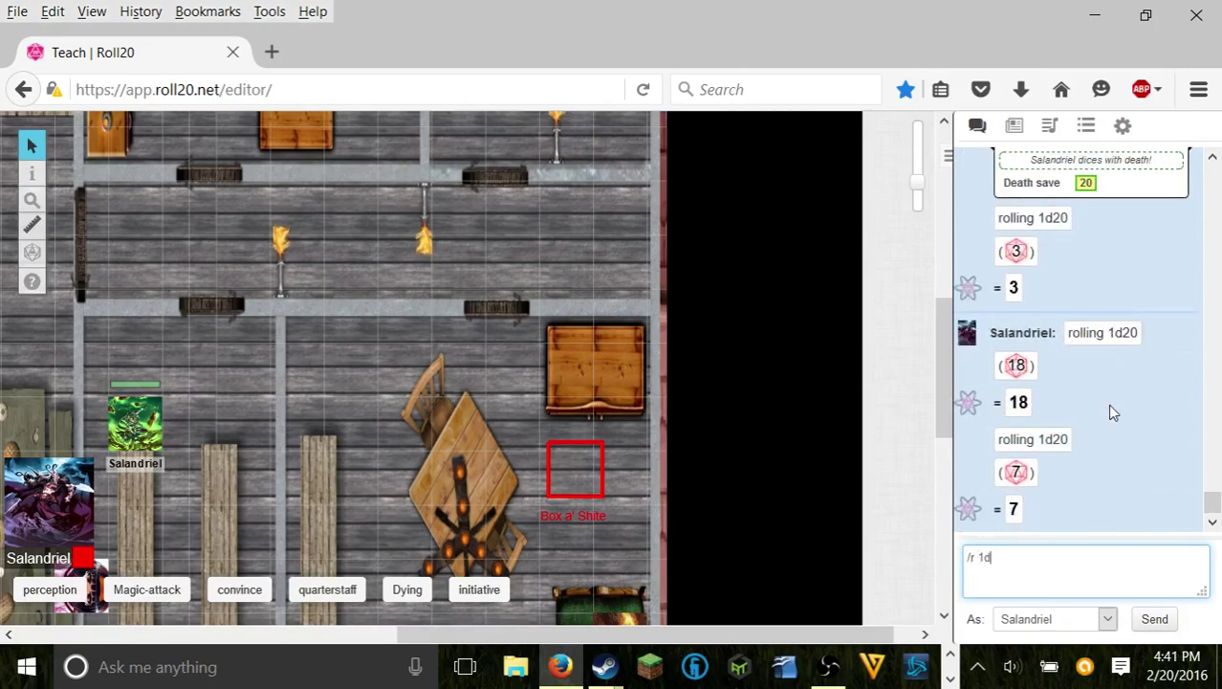
{"action": "type", "text": "20+5"}
{"action": "key", "text": "Return"}
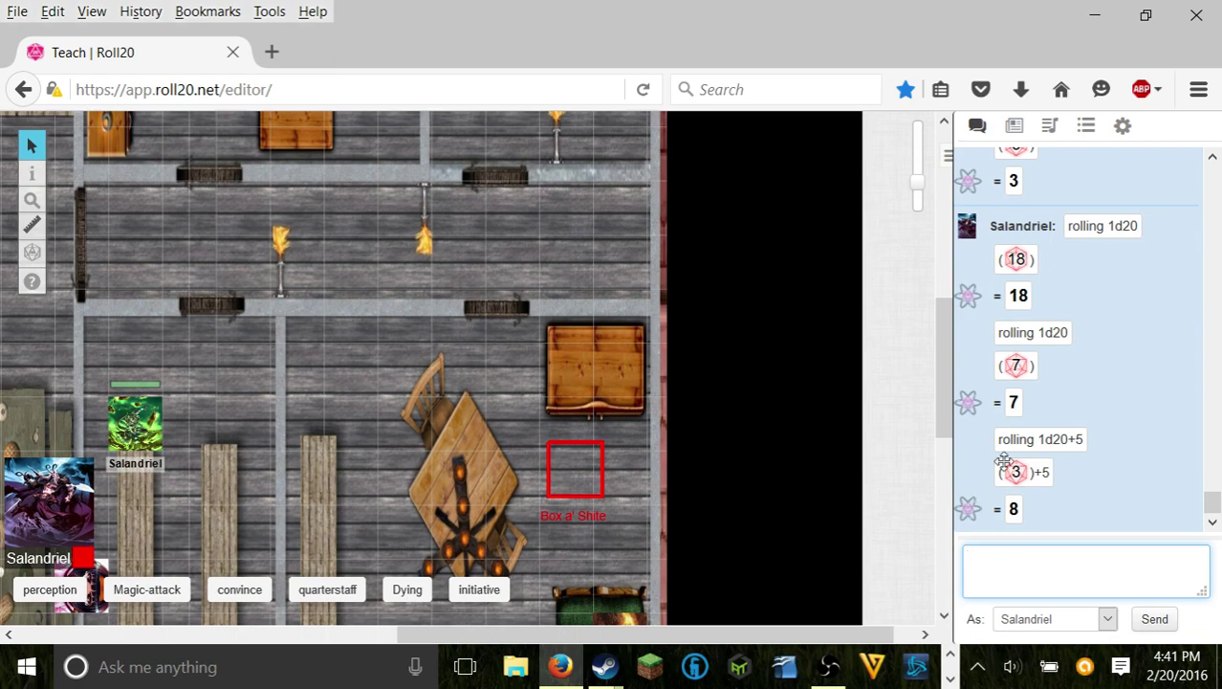
Step: Look up the GM roll command in the Welcome to Roll20 message and send a 4d20 roll to the GM only
{"action": "left_click_drag", "start_coordinate": [1213, 504], "coordinate": [1129, 424]}
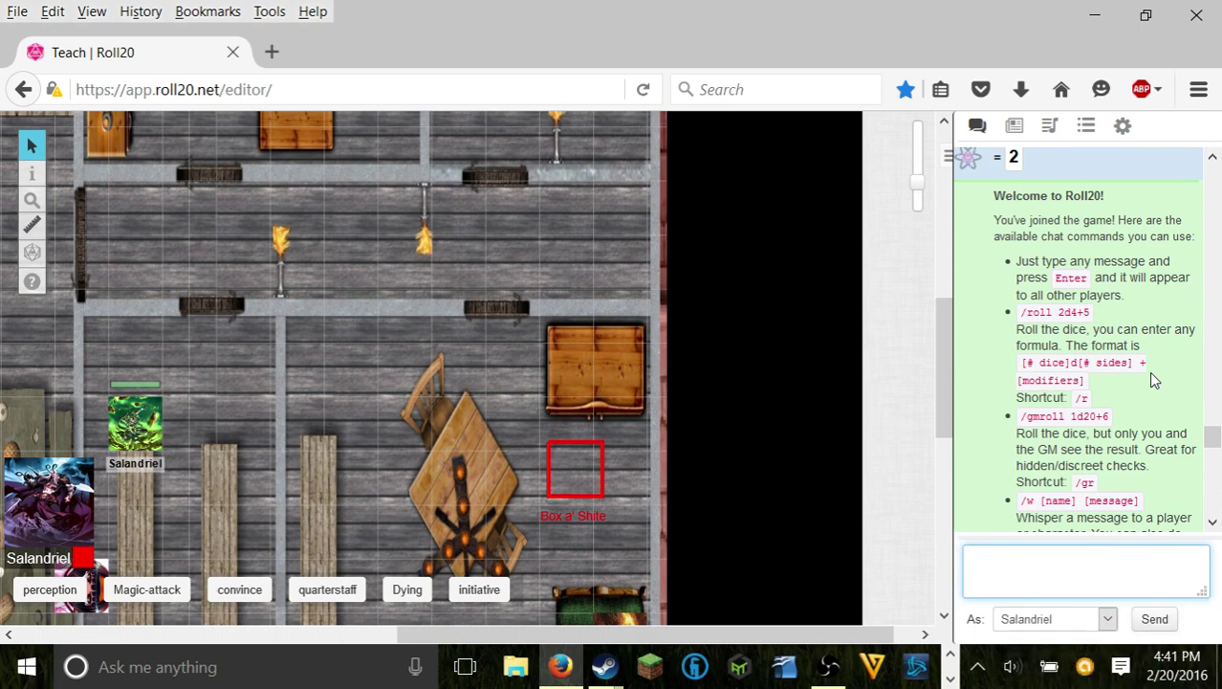
{"action": "type", "text": "1d20"}
{"action": "key", "text": "BackSpace"}
{"action": "key", "text": "BackSpace"}
{"action": "key", "text": "BackSpace"}
{"action": "key", "text": "BackSpace"}
{"action": "key", "text": "BackSpace"}
{"action": "key", "text": "BackSpace"}
{"action": "key", "text": "BackSpace"}
{"action": "key", "text": "BackSpace"}
{"action": "type", "text": "/gmroll"}
{"action": "key", "text": "BackSpace"}
{"action": "key", "text": "BackSpace"}
{"action": "key", "text": "BackSpace"}
{"action": "type", "text": "4d20"}
{"action": "key", "text": "Return"}
{"action": "left_click_drag", "start_coordinate": [1213, 435], "coordinate": [1213, 502]}
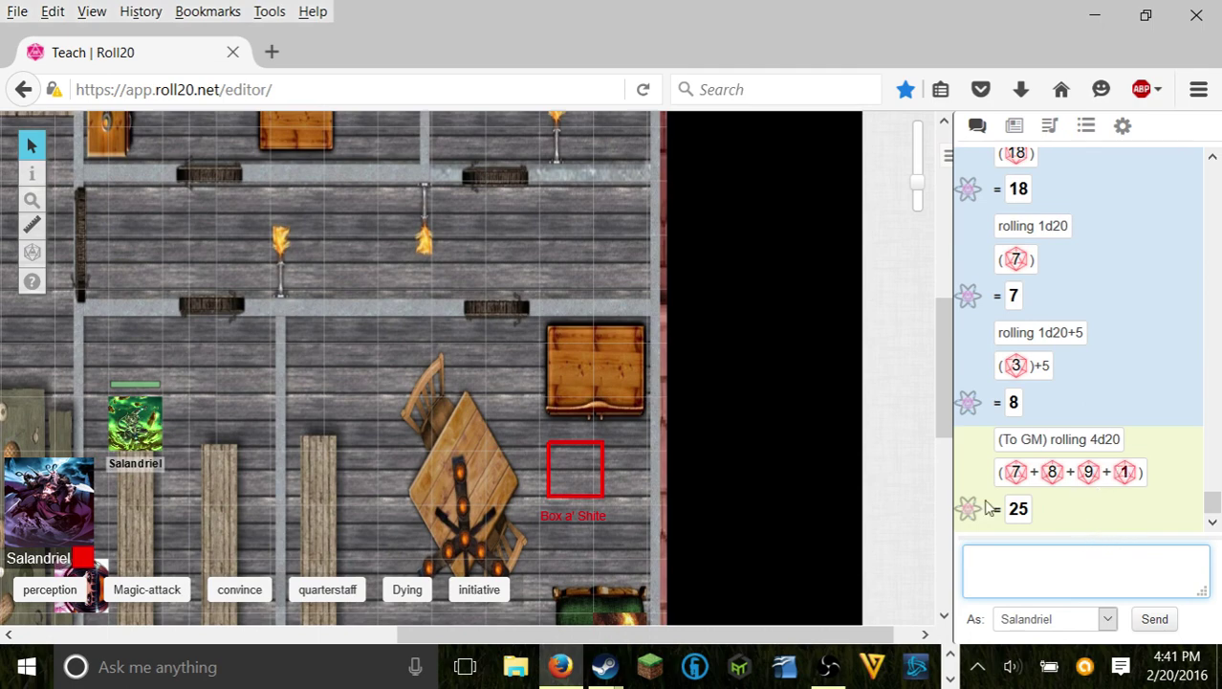
Step: Look up the whisper command in the Welcome to Roll20 message and start a /w whisper to another player, then clear the recipient
{"action": "scroll", "coordinate": [971, 402], "scroll_direction": "up", "scroll_amount": 5}
{"action": "scroll", "coordinate": [969, 402], "scroll_direction": "up", "scroll_amount": 8}
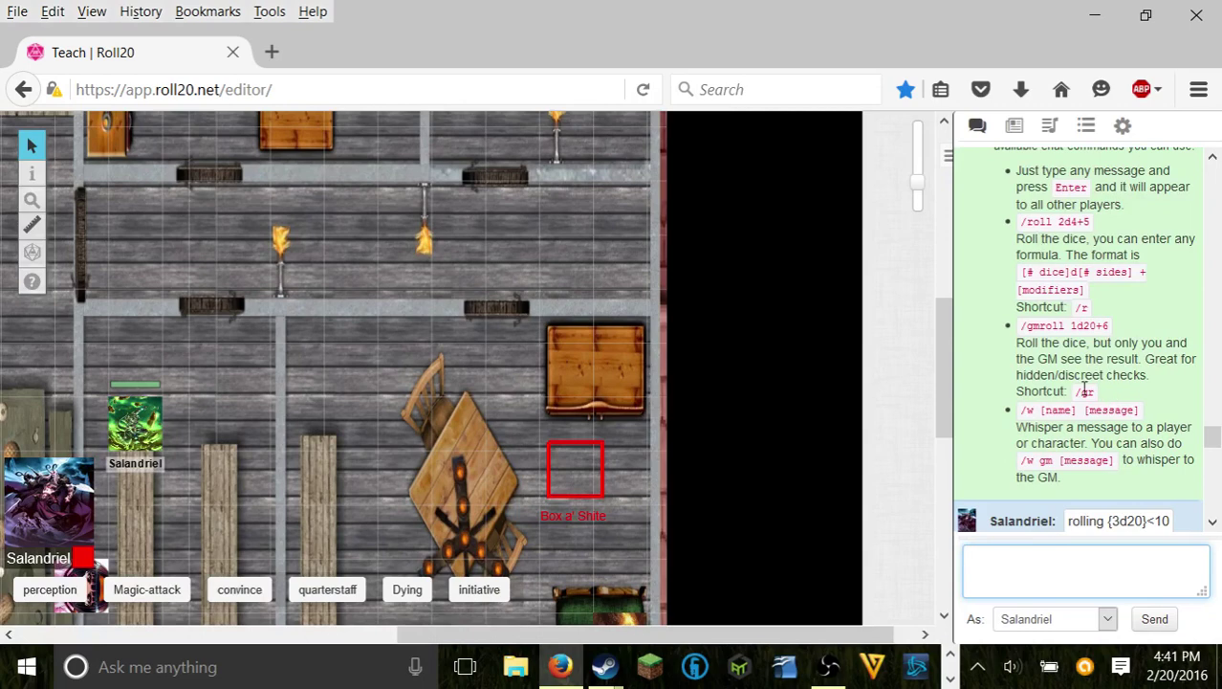
{"action": "scroll", "coordinate": [1090, 383], "scroll_direction": "down", "scroll_amount": 2}
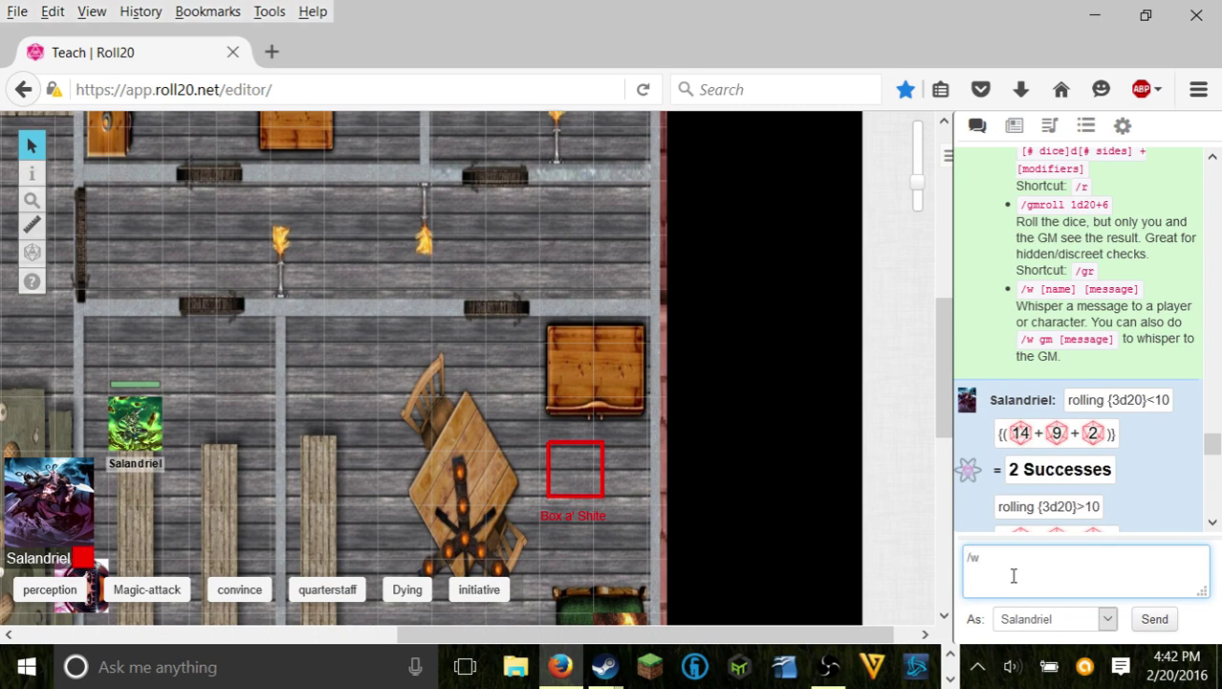
{"action": "type", "text": "burn"}
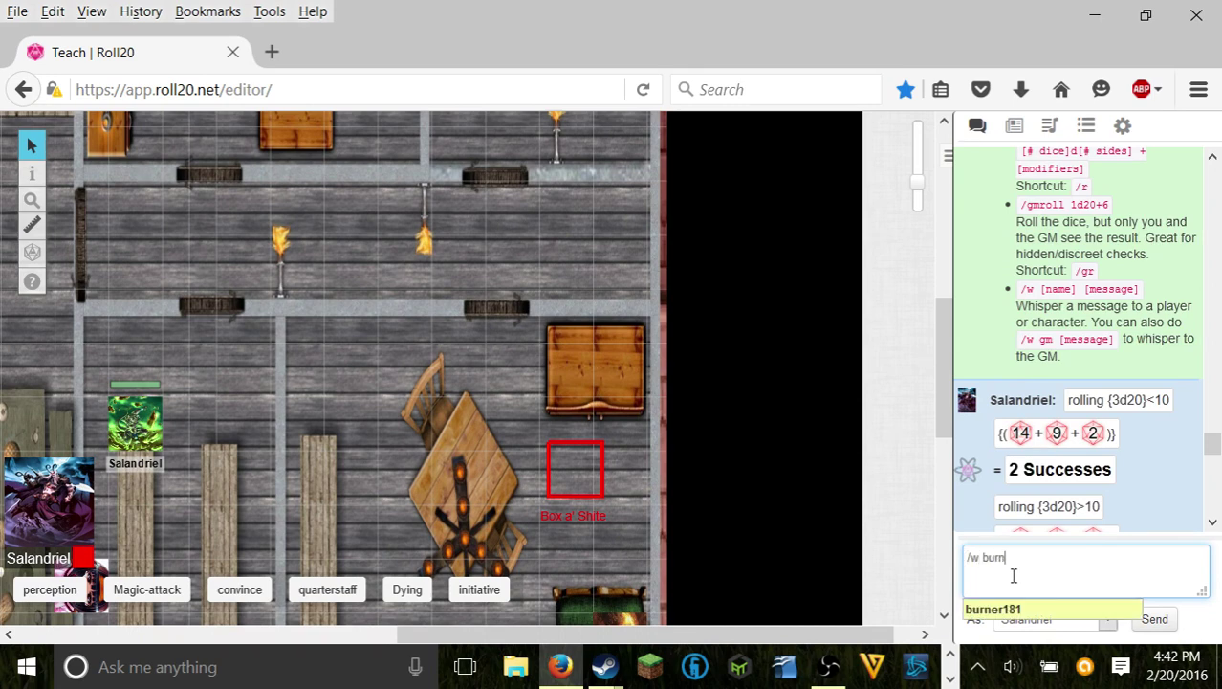
{"action": "key", "text": "BackSpace"}
{"action": "key", "text": "BackSpace"}
{"action": "key", "text": "BackSpace"}
{"action": "key", "text": "BackSpace"}
Step: Address the whisper to Alkain using the suggested names and clear the unsent message
{"action": "type", "text": "l"}
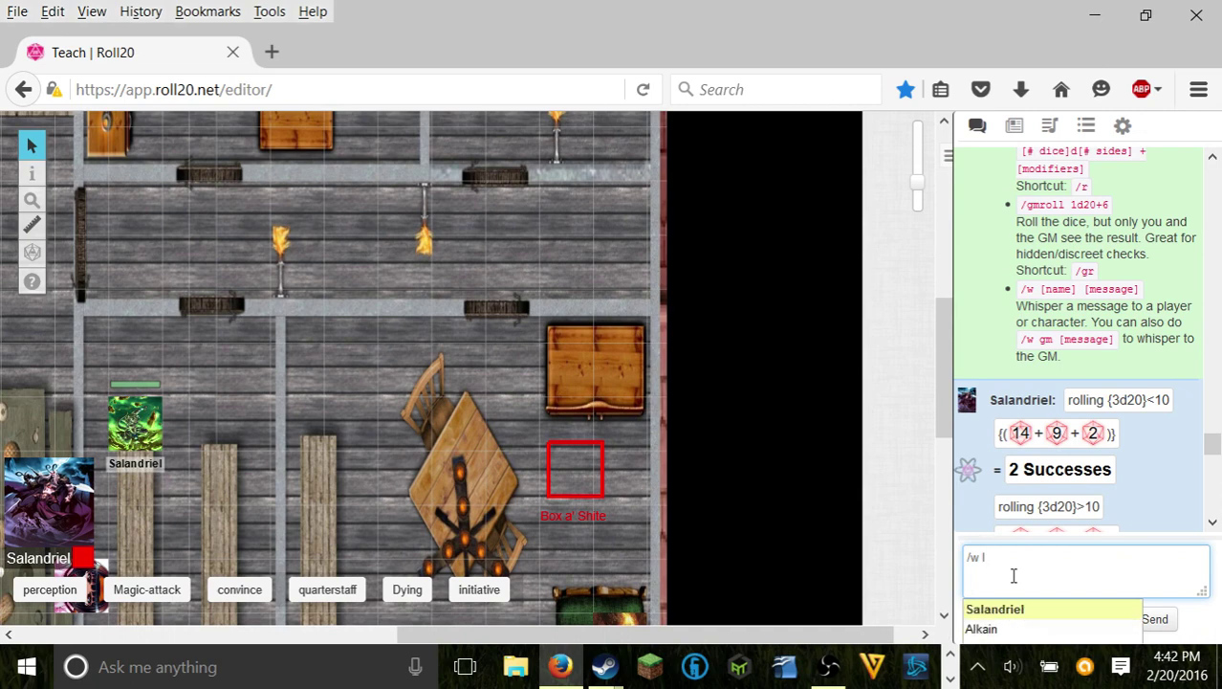
{"action": "key", "text": "Down"}
{"action": "key", "text": "Down"}
{"action": "key", "text": "Up"}
{"action": "key", "text": "Up"}
{"action": "key", "text": "Down"}
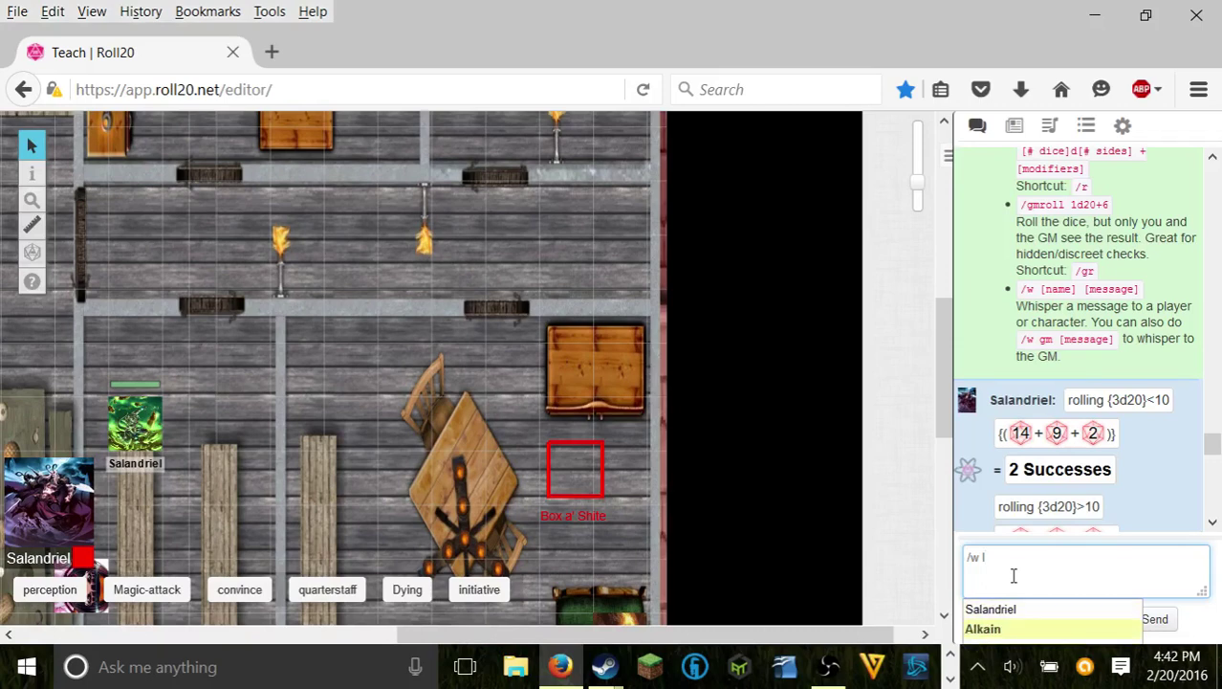
{"action": "key", "text": "Down"}
{"action": "key", "text": "Up"}
{"action": "key", "text": "Up"}
{"action": "key", "text": "Down"}
{"action": "key", "text": "Return"}
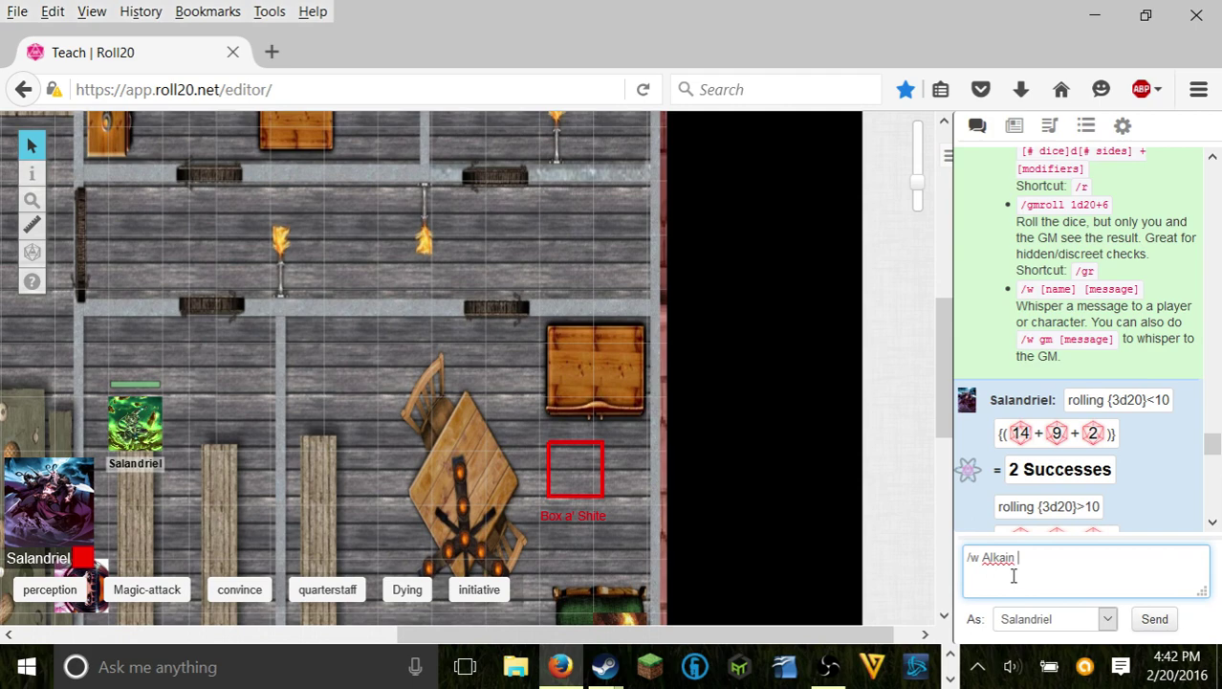
{"action": "key", "text": "BackSpace"}
{"action": "key", "text": "BackSpace"}
{"action": "key", "text": "BackSpace"}
{"action": "key", "text": "BackSpace"}
{"action": "key", "text": "BackSpace"}
{"action": "key", "text": "BackSpace"}
{"action": "key", "text": "BackSpace"}
{"action": "key", "text": "BackSpace"}
{"action": "key", "text": "BackSpace"}
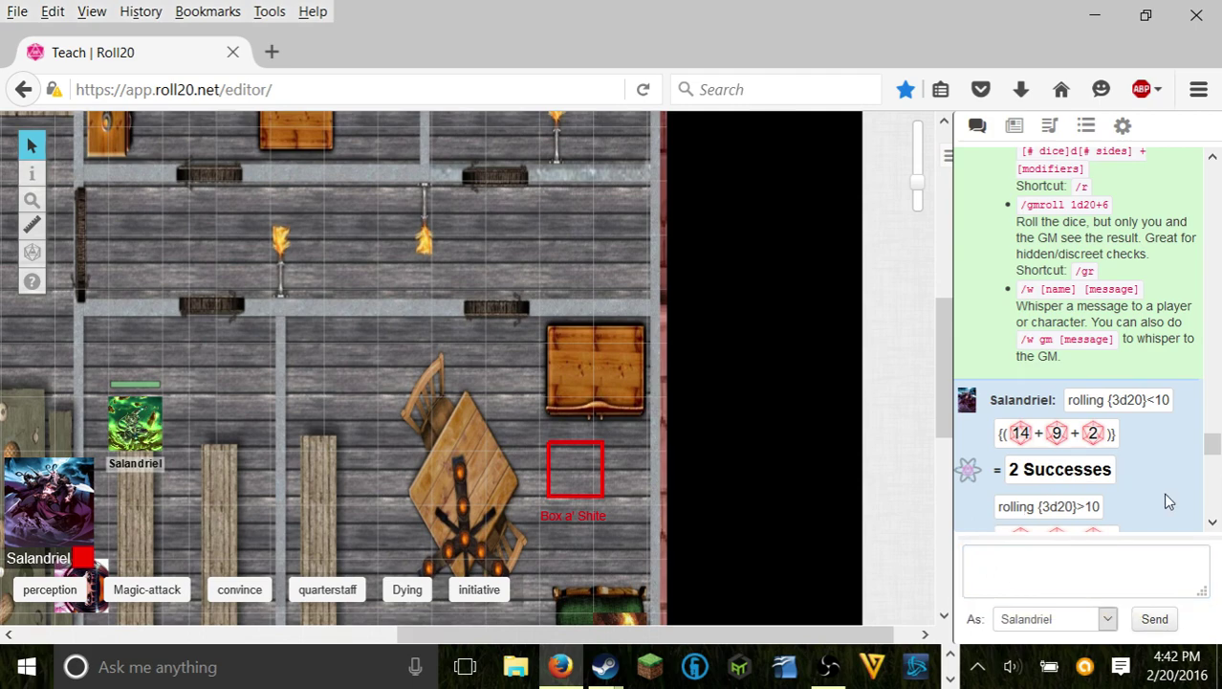
{"action": "key", "text": "ctrl+f"}
{"action": "type", "text": "w"}
{"action": "left_click", "coordinate": [1110, 532]}
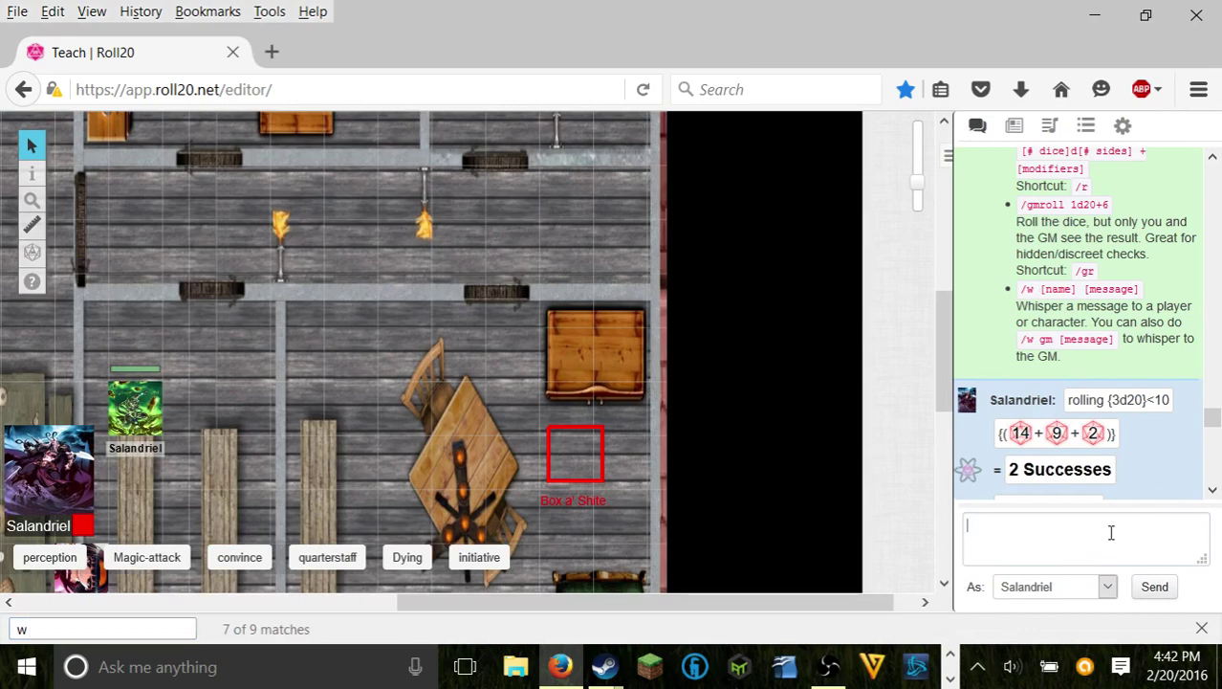
{"action": "key", "text": "Escape"}
Step: Whisper "hi" to the GM with the /w gm command
{"action": "type", "text": "/w gm"}
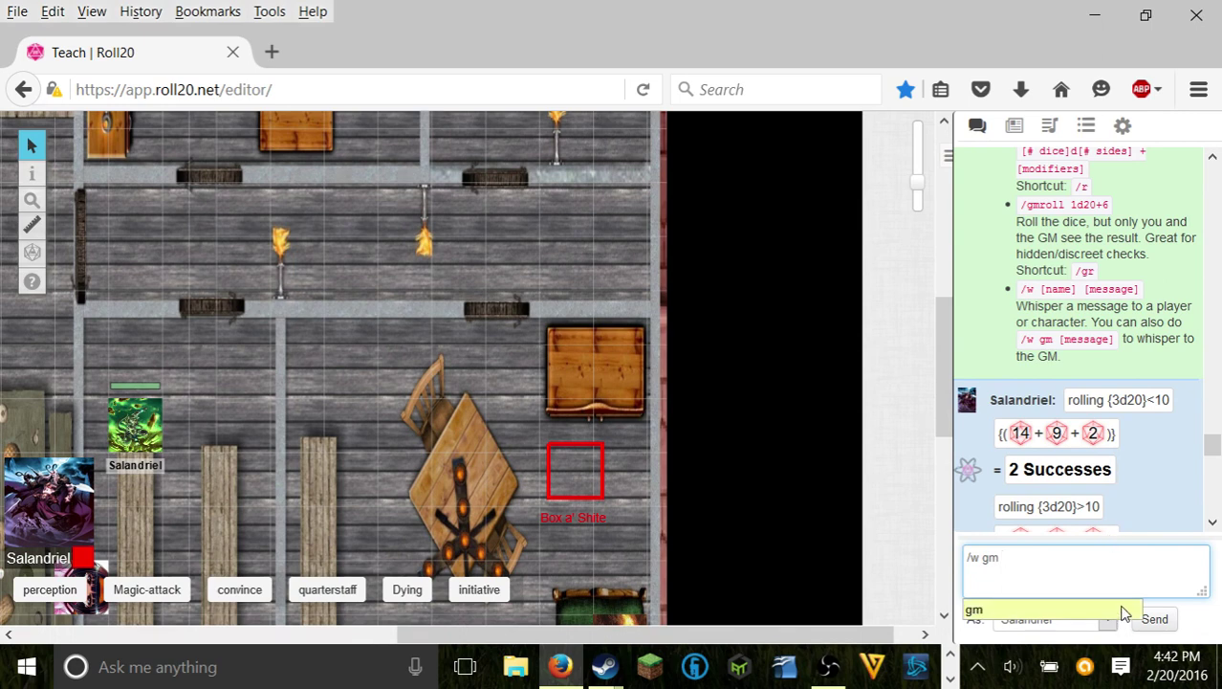
{"action": "type", "text": "hi"}
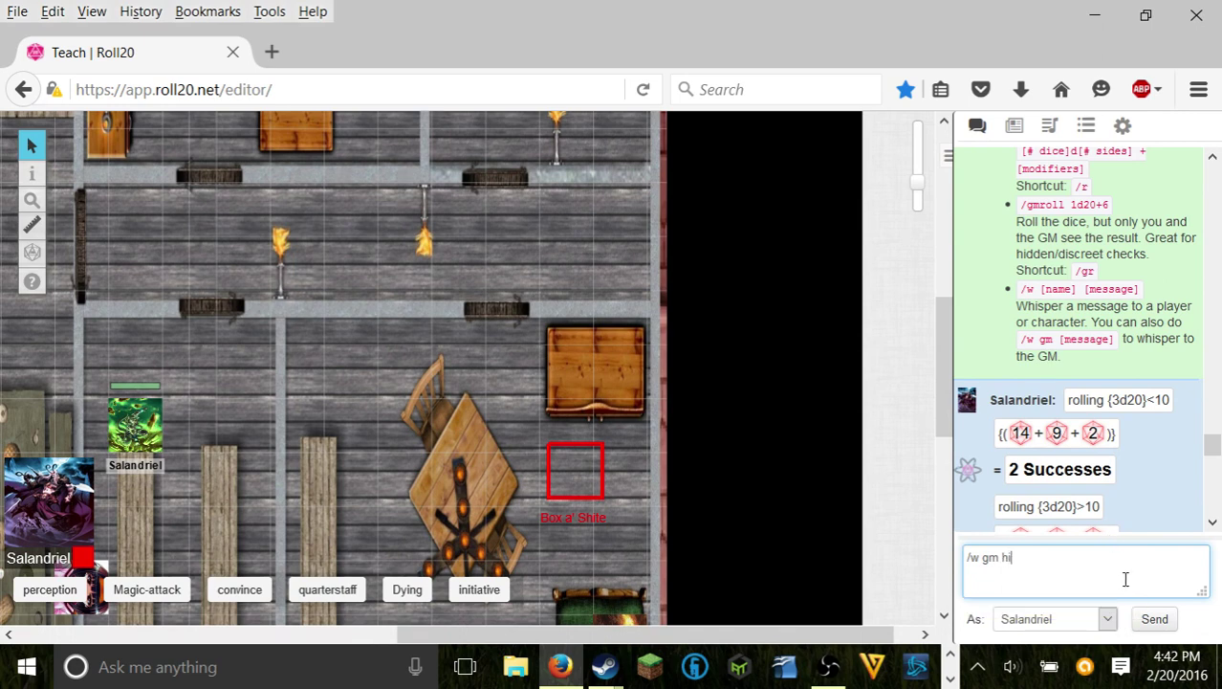
{"action": "scroll", "coordinate": [1100, 420], "scroll_direction": "down", "scroll_amount": 3}
{"action": "scroll", "coordinate": [1095, 407], "scroll_direction": "down", "scroll_amount": 5}
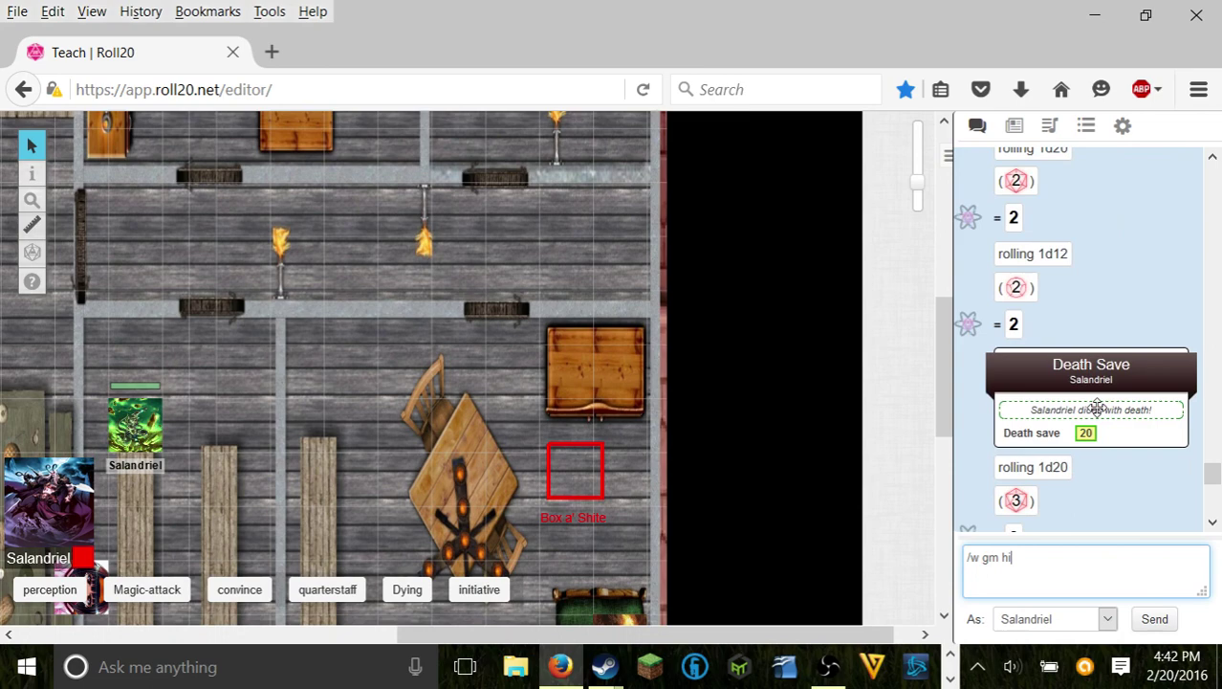
{"action": "key", "text": "Return"}
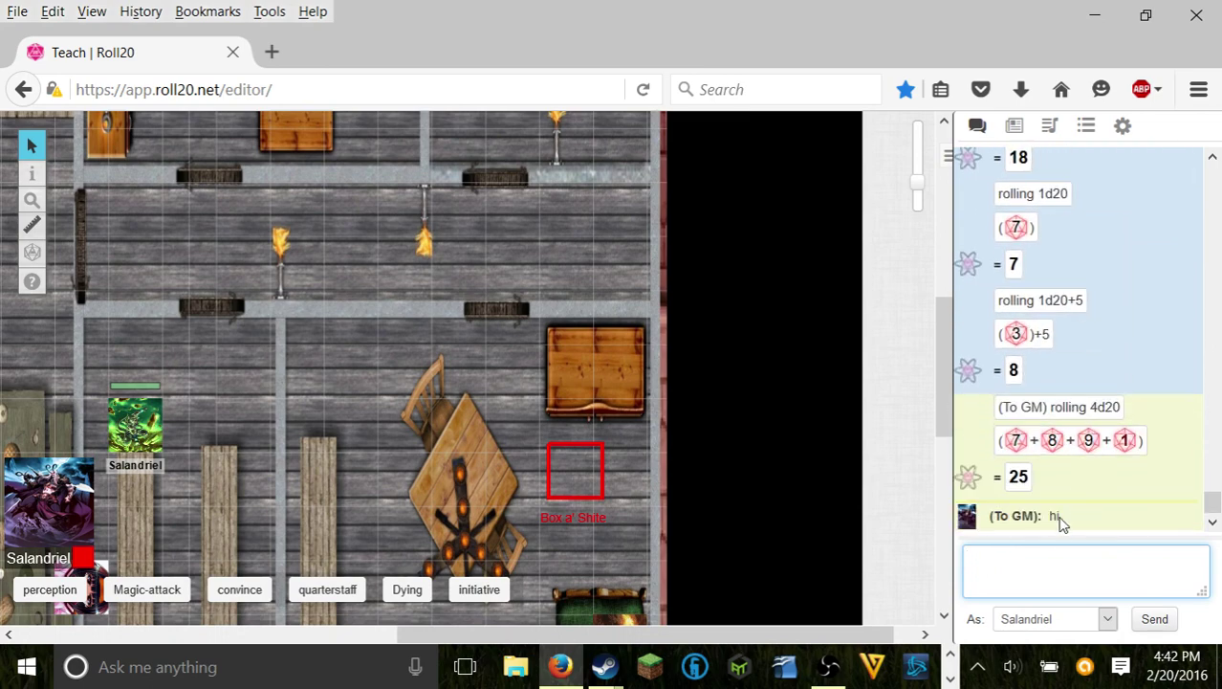
{"action": "scroll", "coordinate": [1100, 430], "scroll_direction": "up", "scroll_amount": 10}
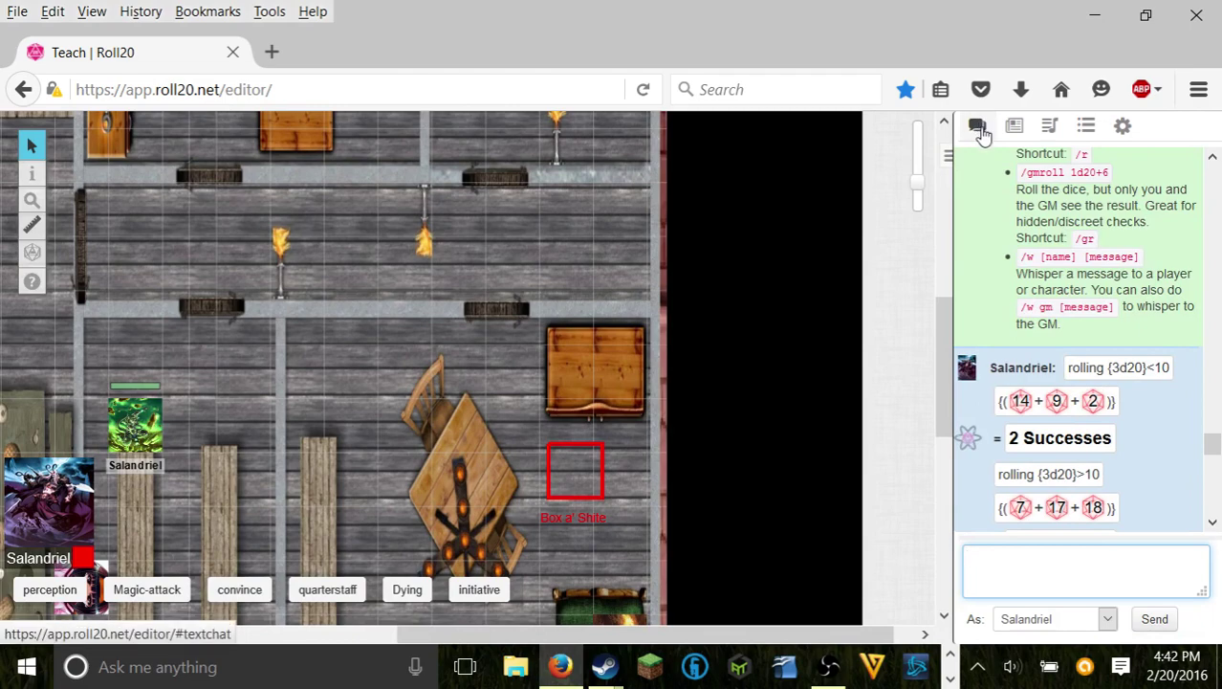
{"action": "left_click_drag", "start_coordinate": [569, 627], "coordinate": [274, 622]}
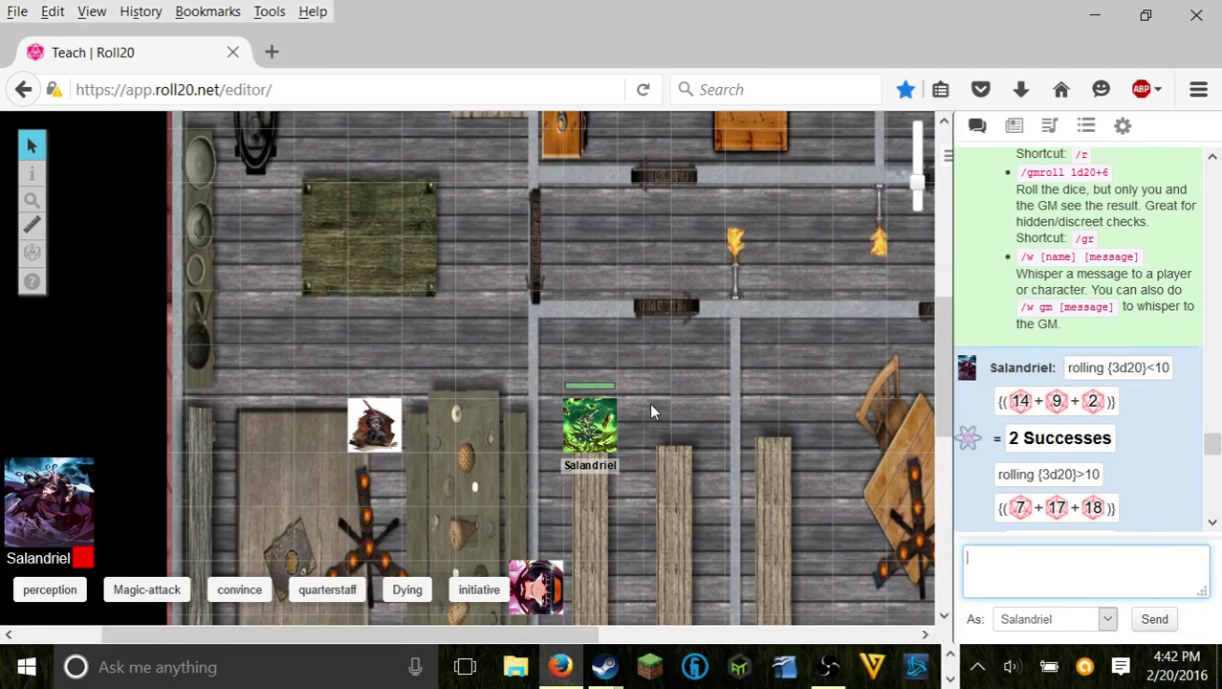
{"action": "left_click_drag", "start_coordinate": [627, 220], "coordinate": [832, 308]}
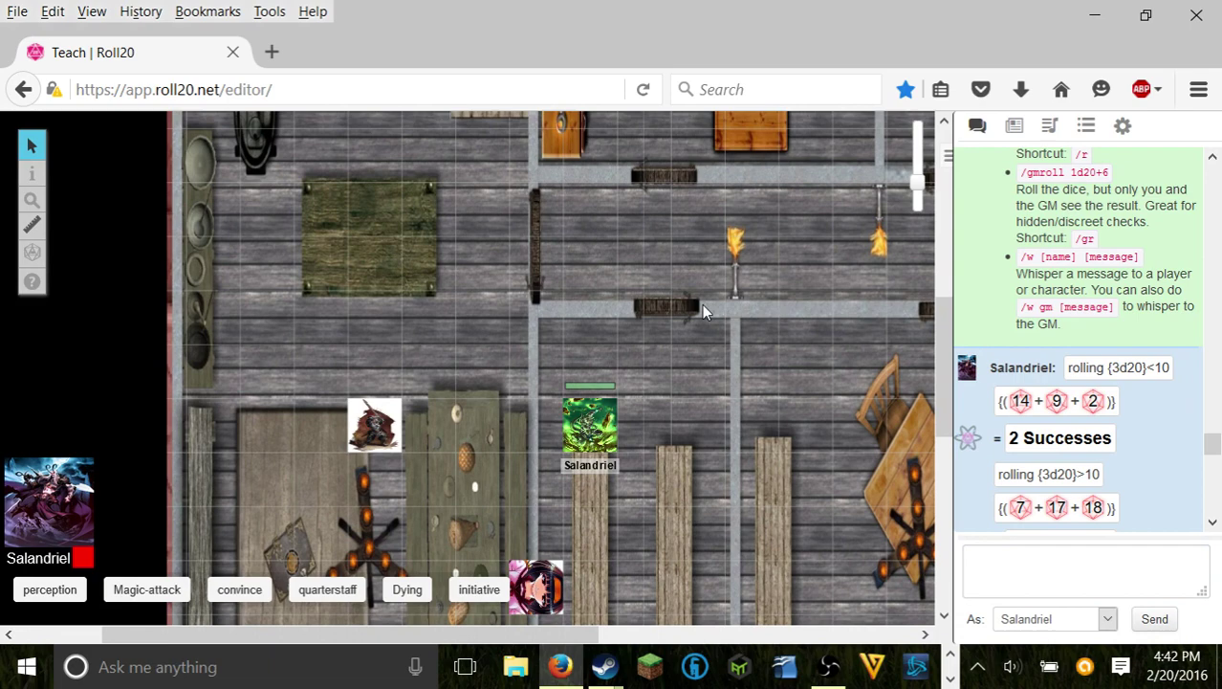
{"action": "scroll", "coordinate": [702, 304], "scroll_direction": "up", "scroll_amount": 3}
{"action": "scroll", "coordinate": [584, 250], "scroll_direction": "up", "scroll_amount": 3}
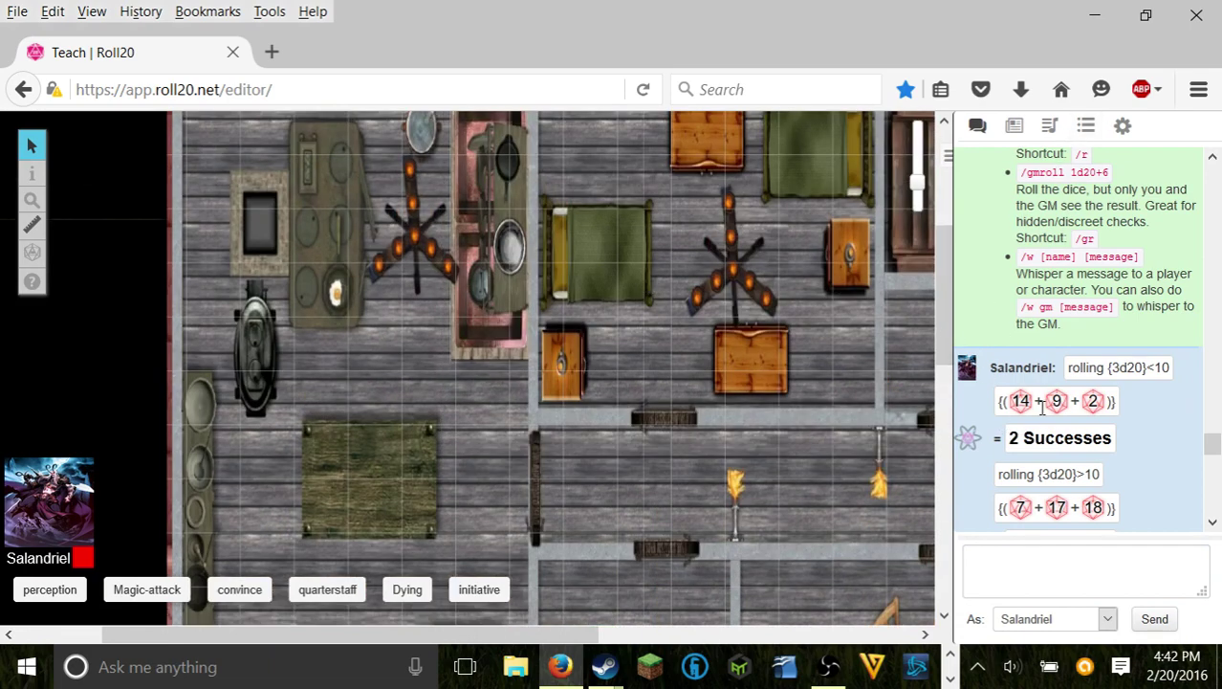
{"action": "scroll", "coordinate": [1190, 510], "scroll_direction": "up", "scroll_amount": 3}
{"action": "scroll", "coordinate": [1191, 510], "scroll_direction": "up", "scroll_amount": 2}
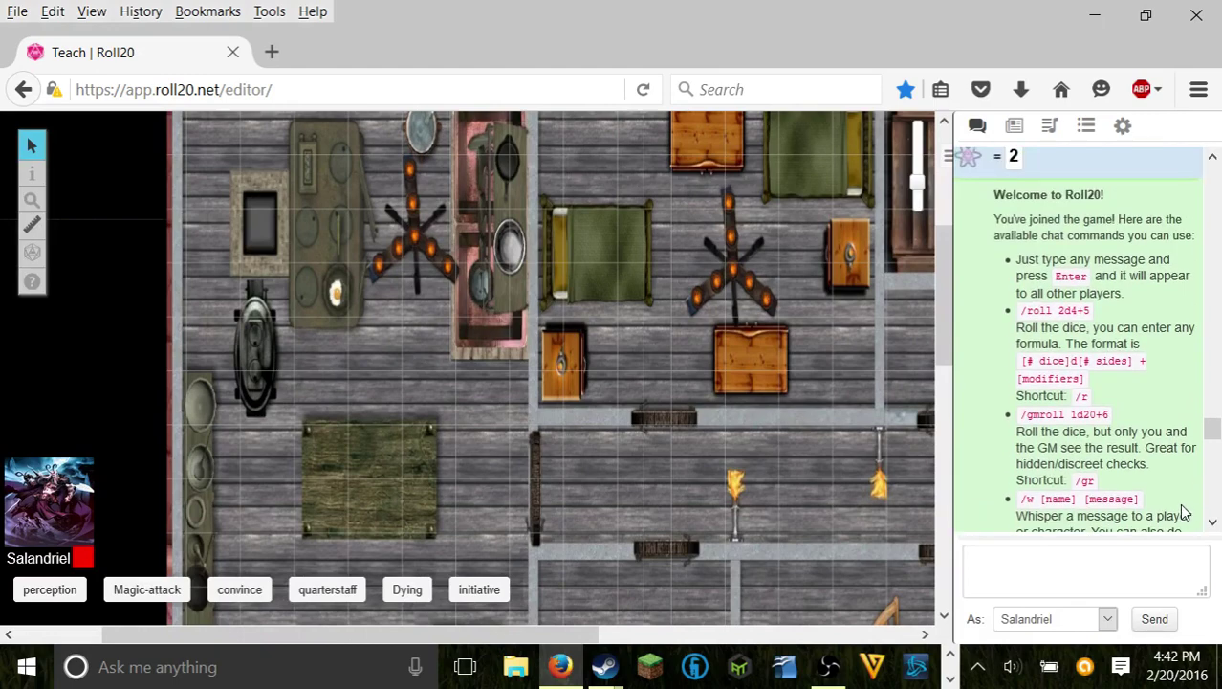
Step: Review the macro list, chat options and Video + Voice options in the settings and return to the chat
{"action": "left_click", "coordinate": [1123, 125]}
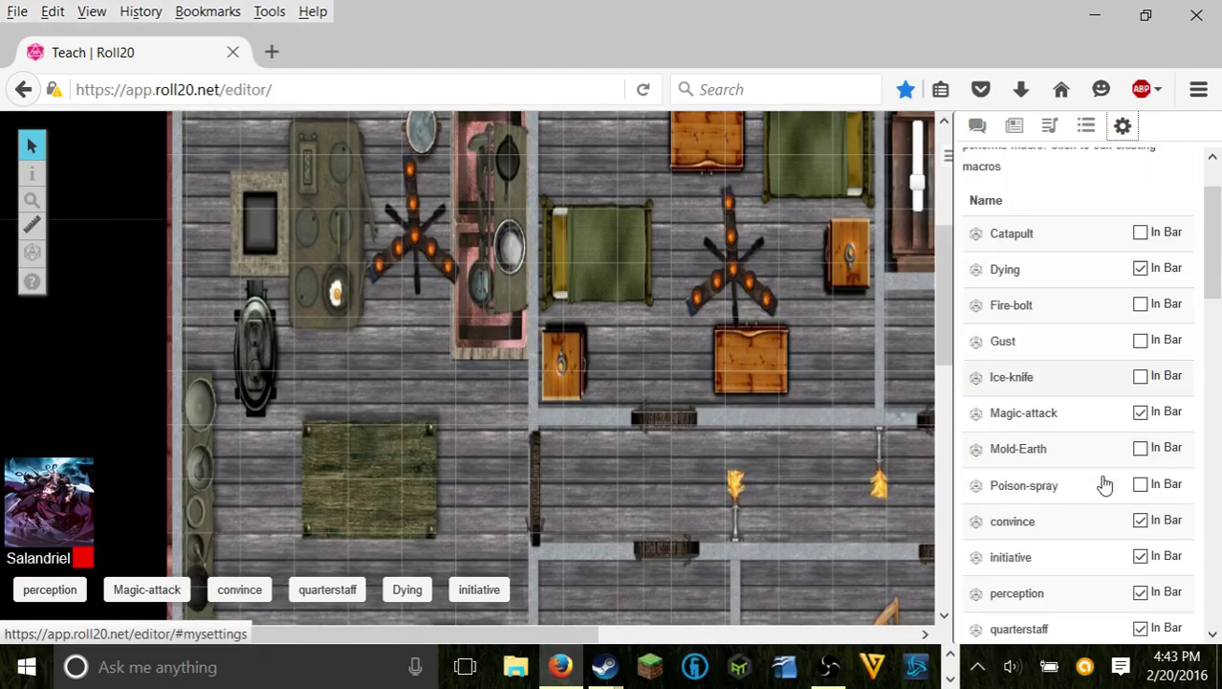
{"action": "scroll", "coordinate": [1100, 473], "scroll_direction": "down", "scroll_amount": 10}
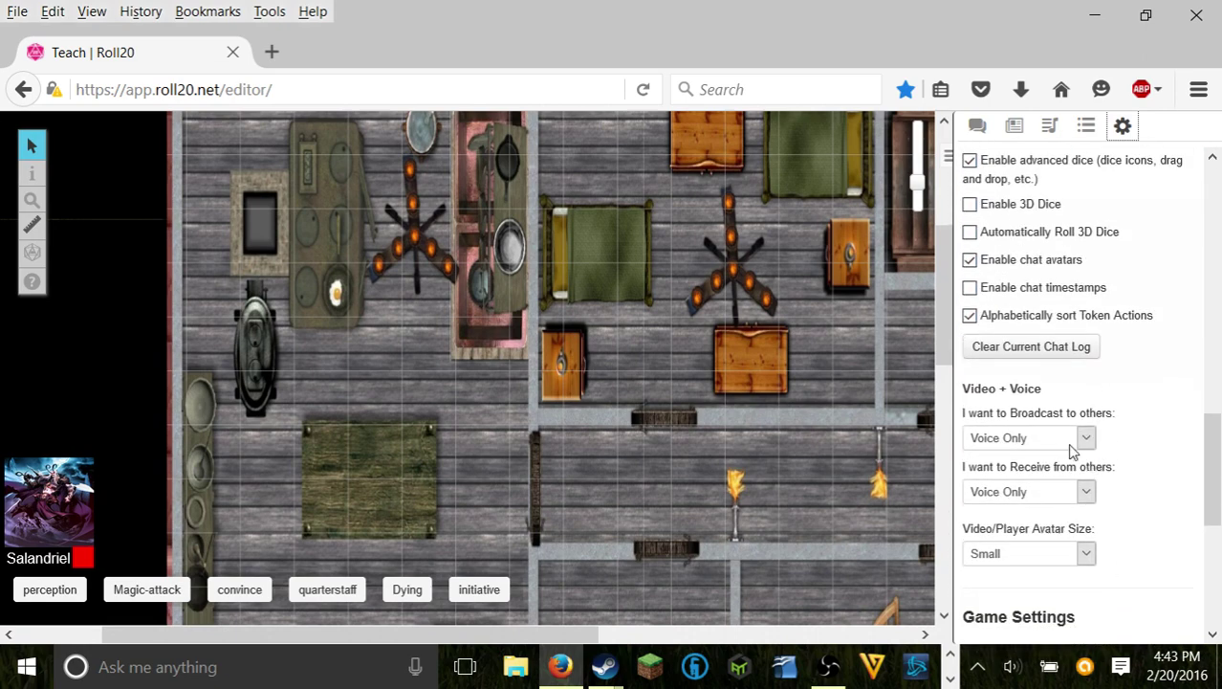
{"action": "scroll", "coordinate": [1071, 451], "scroll_direction": "down", "scroll_amount": 3}
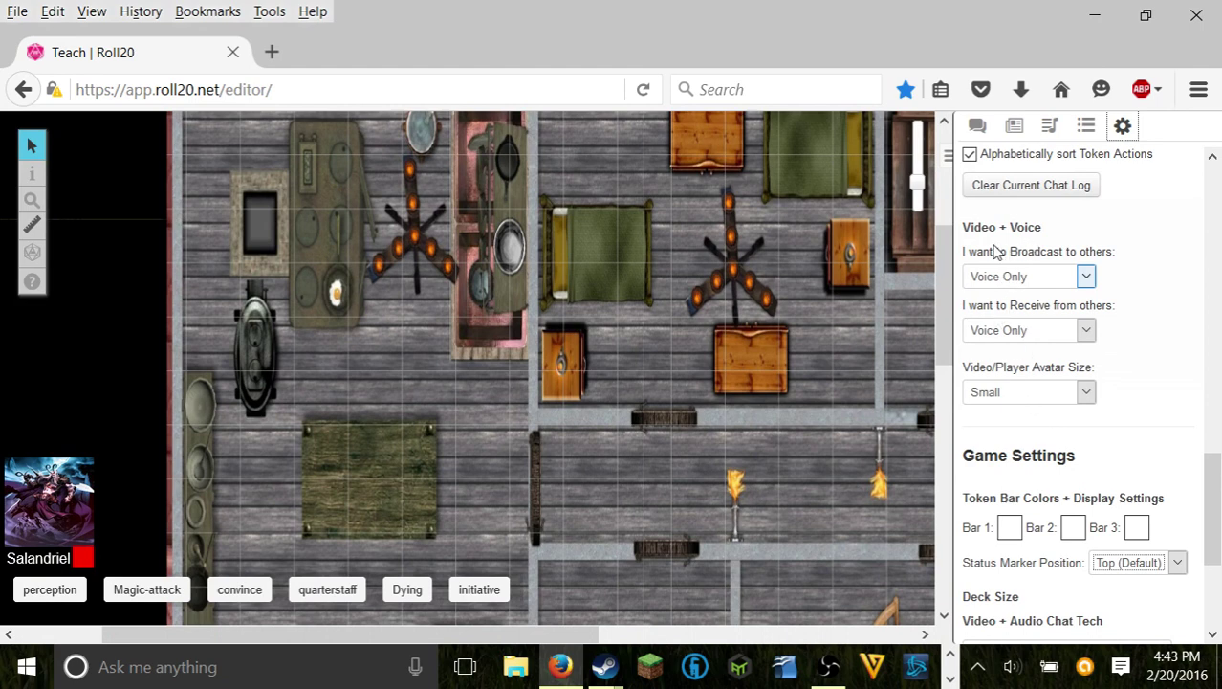
{"action": "left_click", "coordinate": [975, 128]}
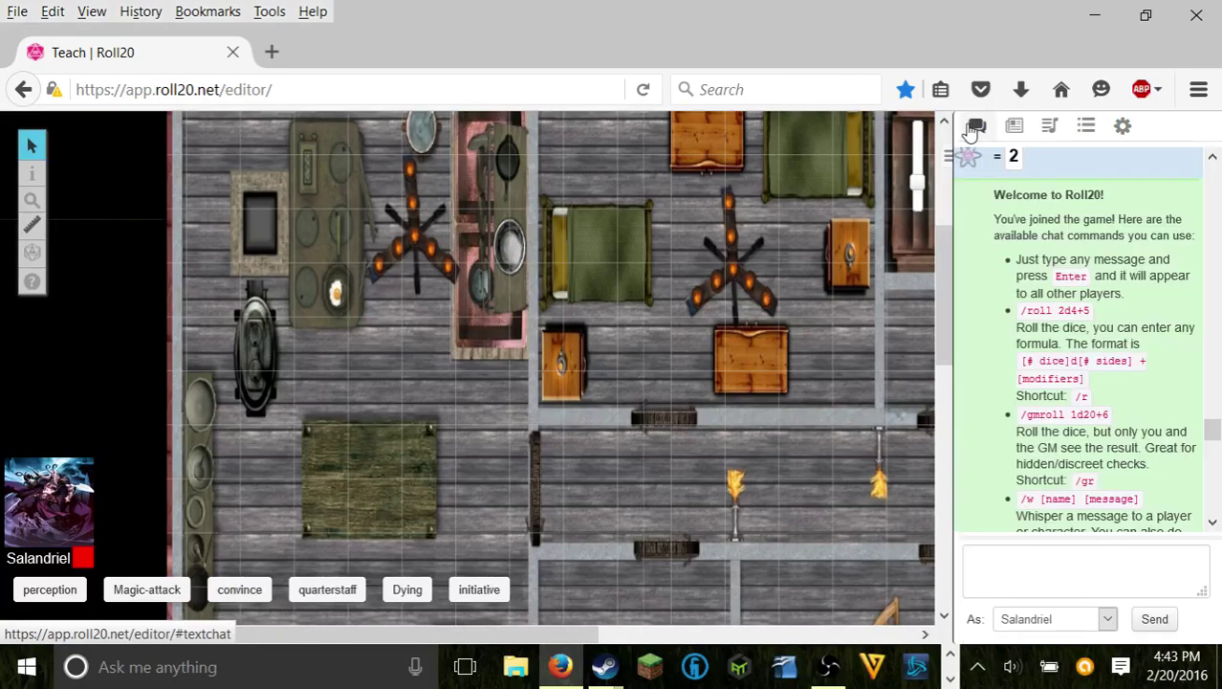
{"action": "left_click", "coordinate": [1127, 134]}
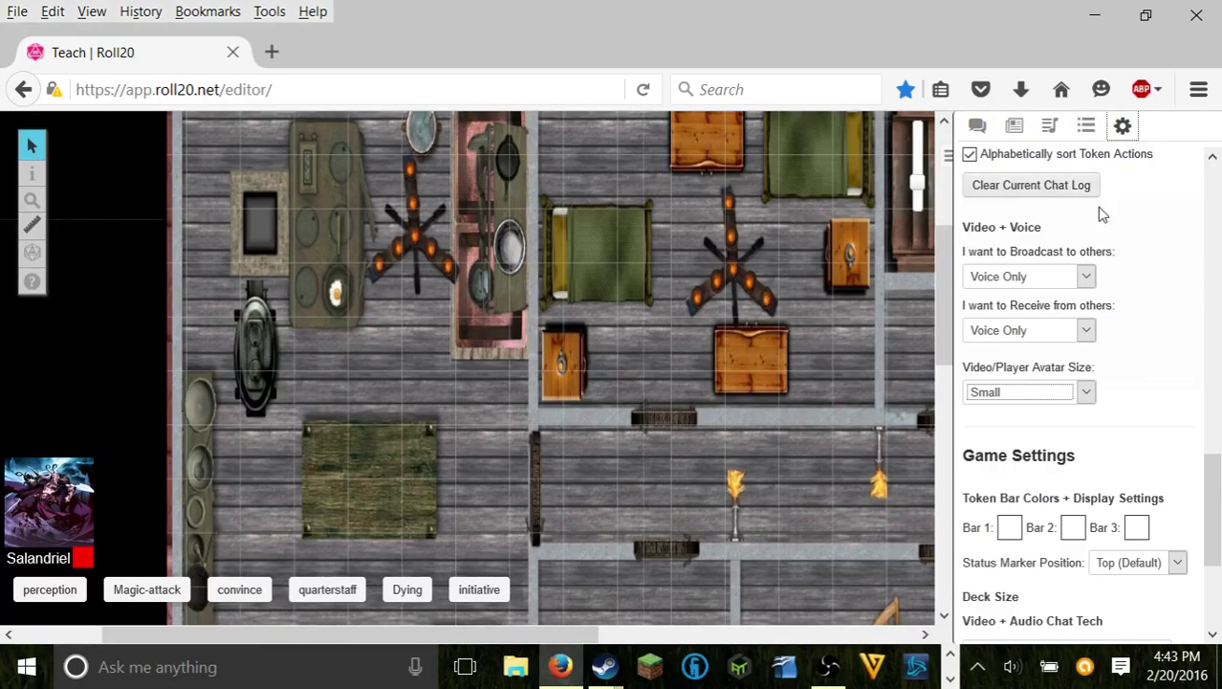
{"action": "scroll", "coordinate": [994, 187], "scroll_direction": "up", "scroll_amount": 1}
{"action": "scroll", "coordinate": [998, 196], "scroll_direction": "up", "scroll_amount": 1}
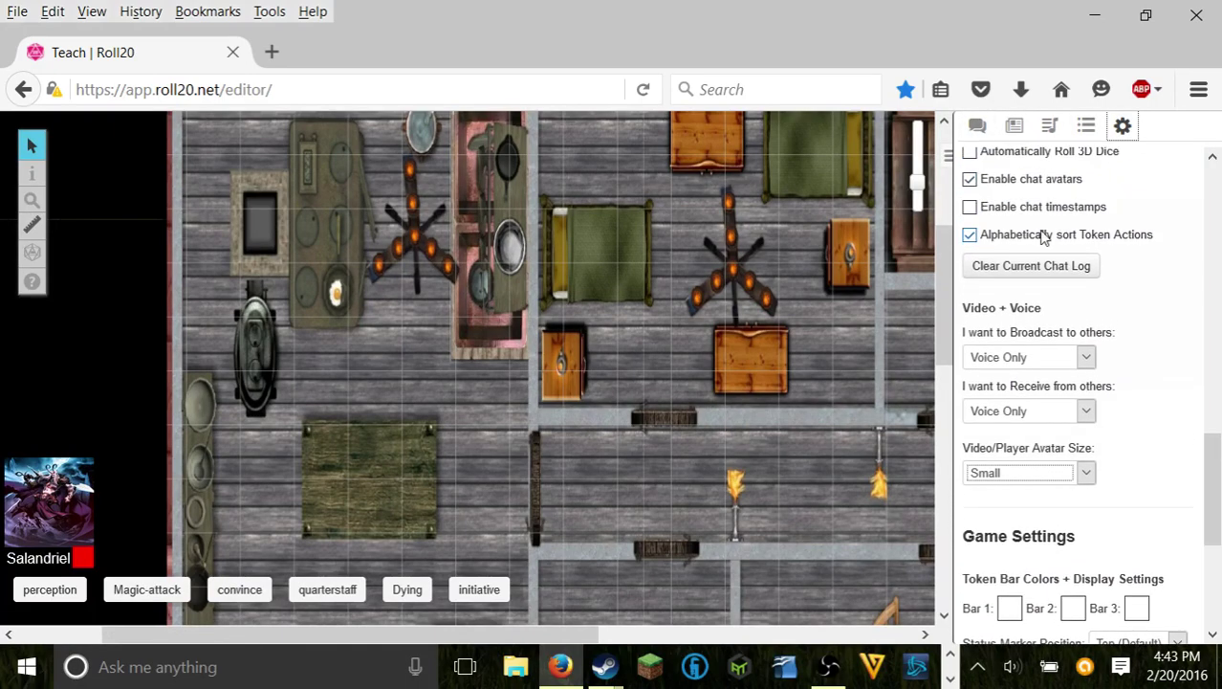
{"action": "left_click", "coordinate": [975, 126]}
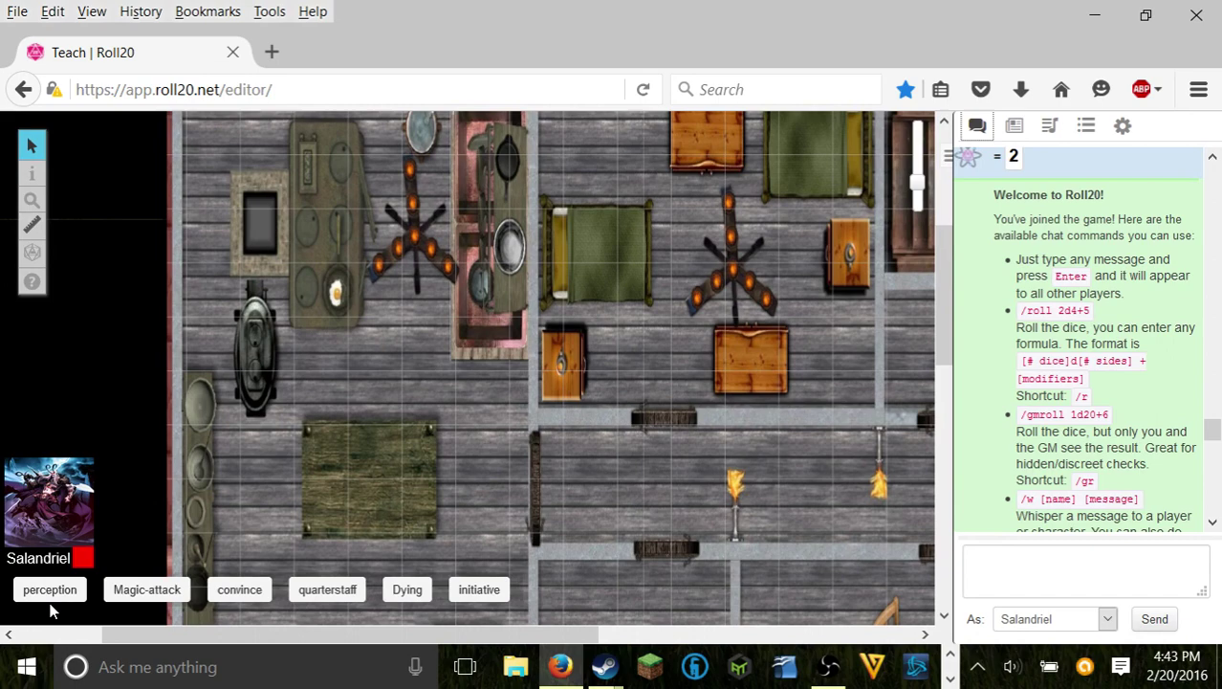
Step: Run the Dying macro from the macro bar and the Fire-bolt macro from the chat with #Fire-bolt
{"action": "left_click", "coordinate": [407, 589]}
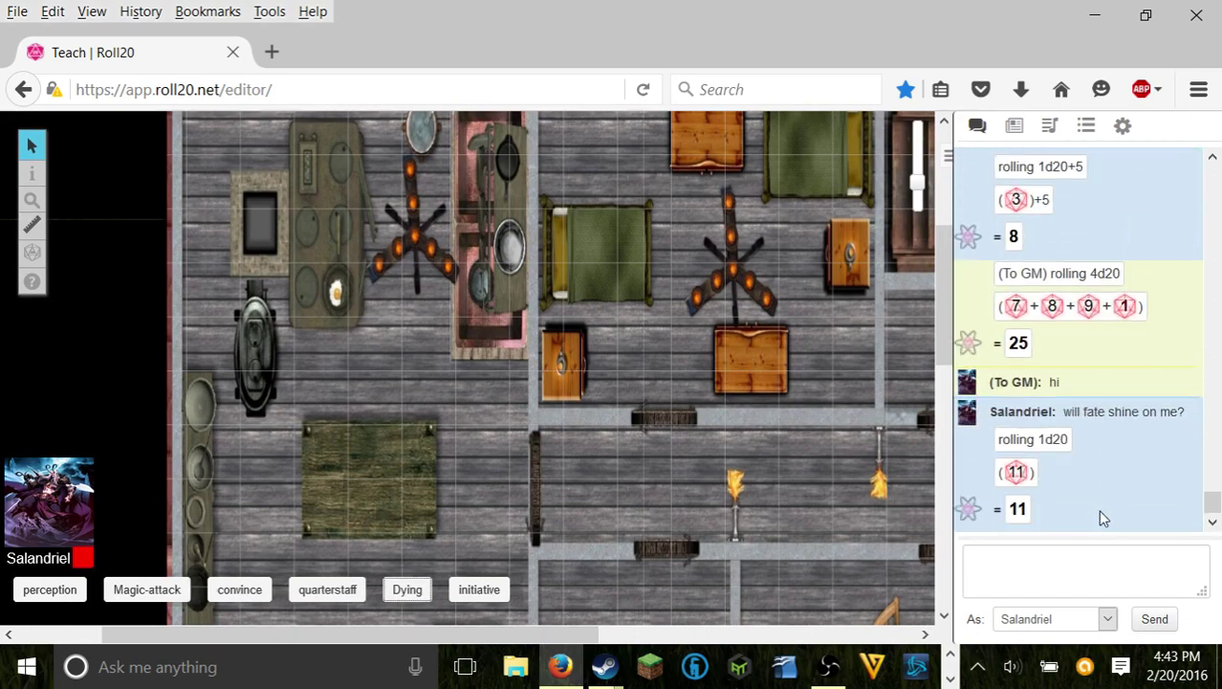
{"action": "left_click", "coordinate": [1047, 580]}
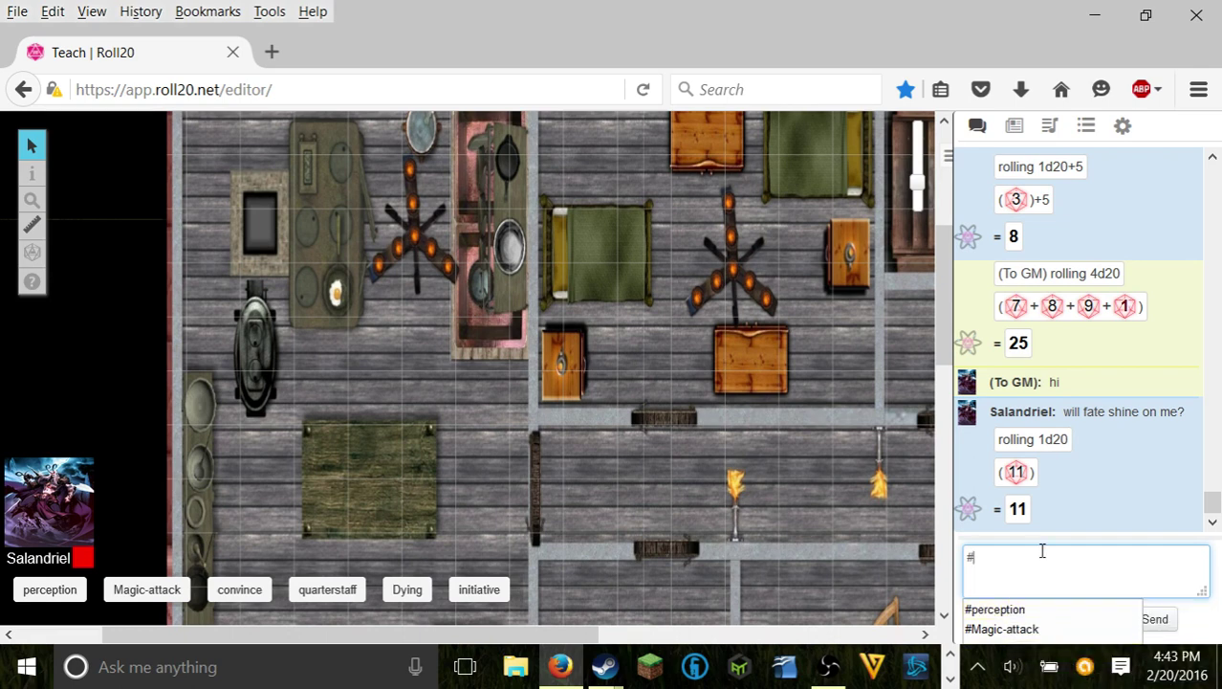
{"action": "key", "text": "Up"}
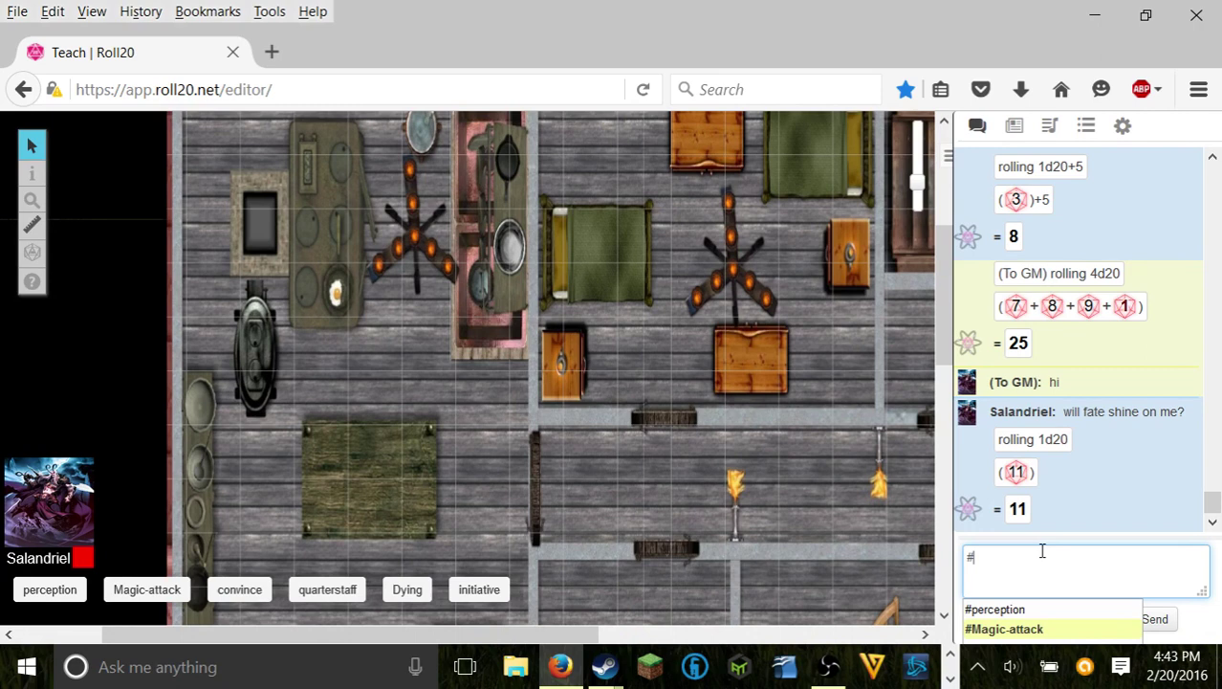
{"action": "type", "text": "F"}
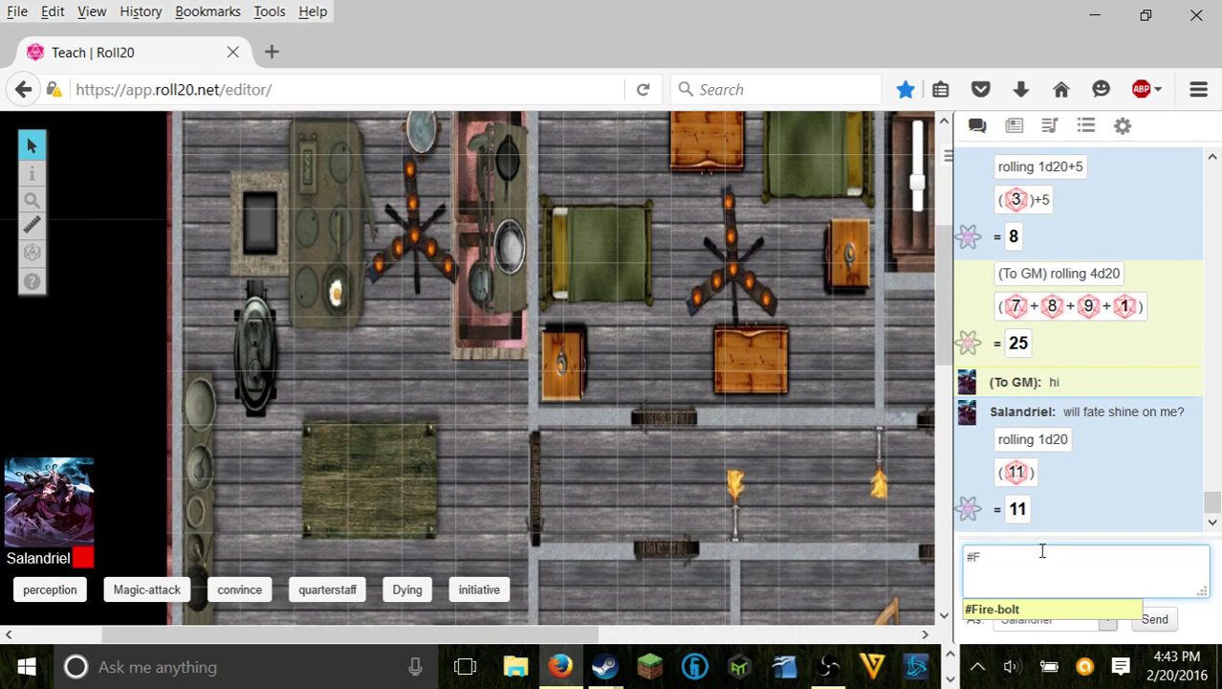
{"action": "key", "text": "Return"}
{"action": "key", "text": "Return"}
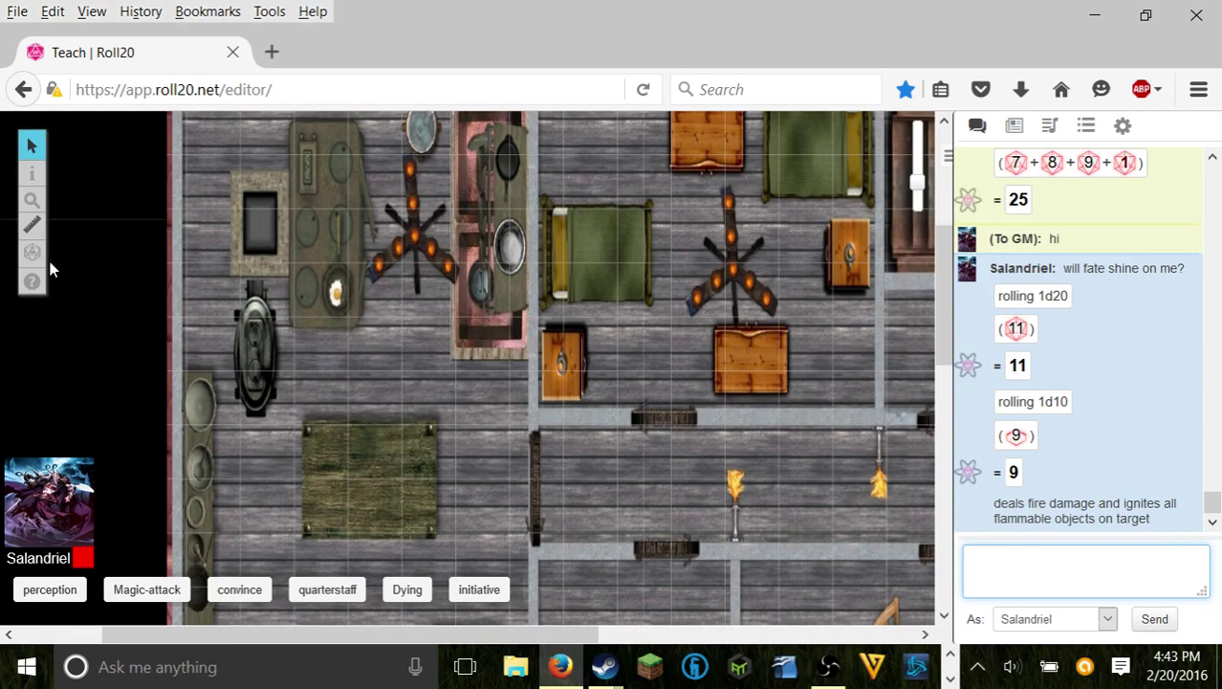
{"action": "mouse_move", "coordinate": [31, 282]}
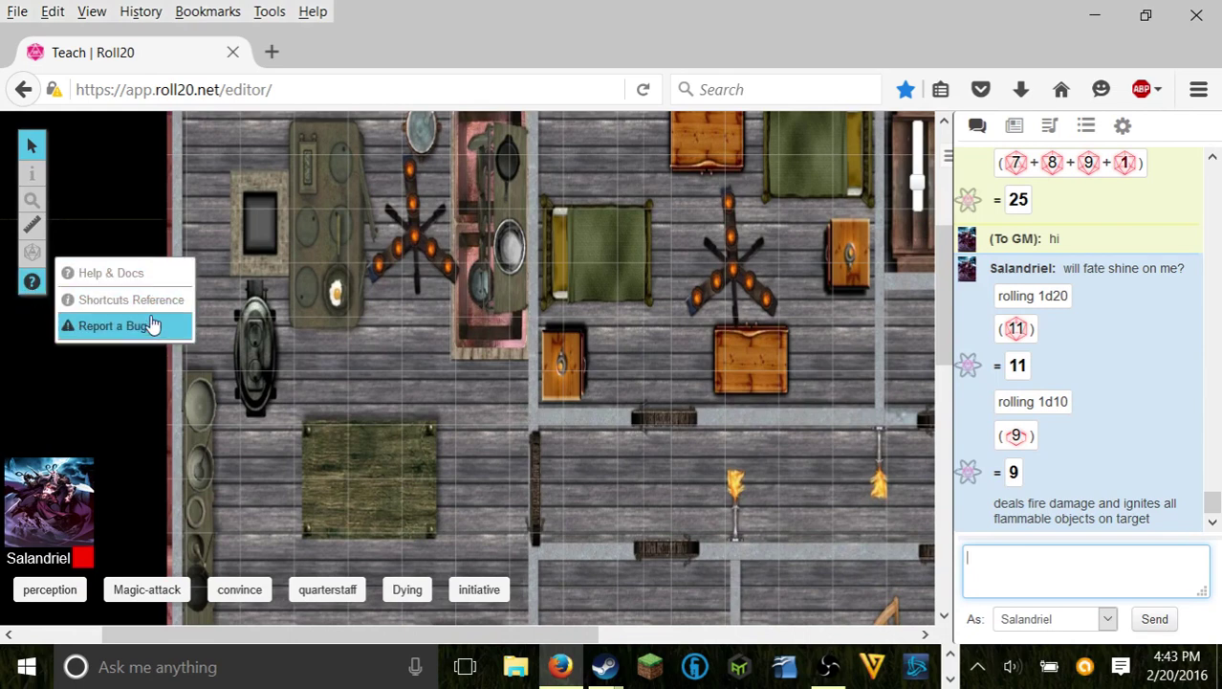
{"action": "scroll", "coordinate": [562, 394], "scroll_direction": "up", "scroll_amount": 3}
{"action": "scroll", "coordinate": [562, 392], "scroll_direction": "down", "scroll_amount": 10}
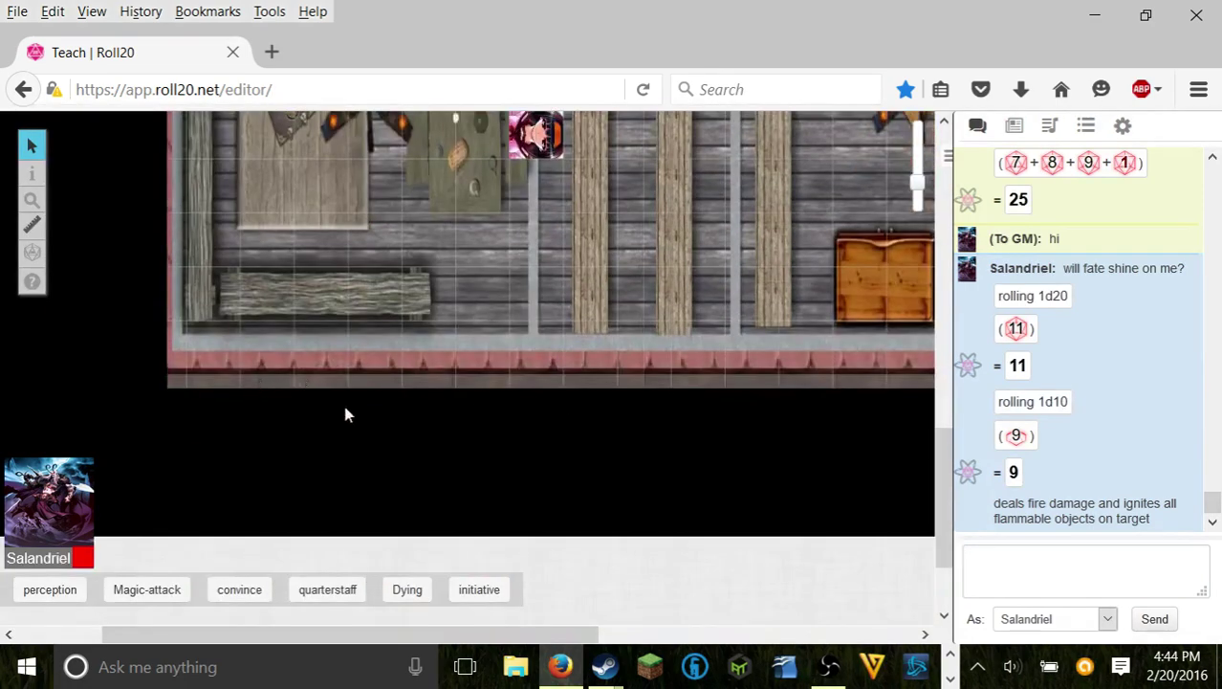
{"action": "scroll", "coordinate": [118, 456], "scroll_direction": "up", "scroll_amount": 10}
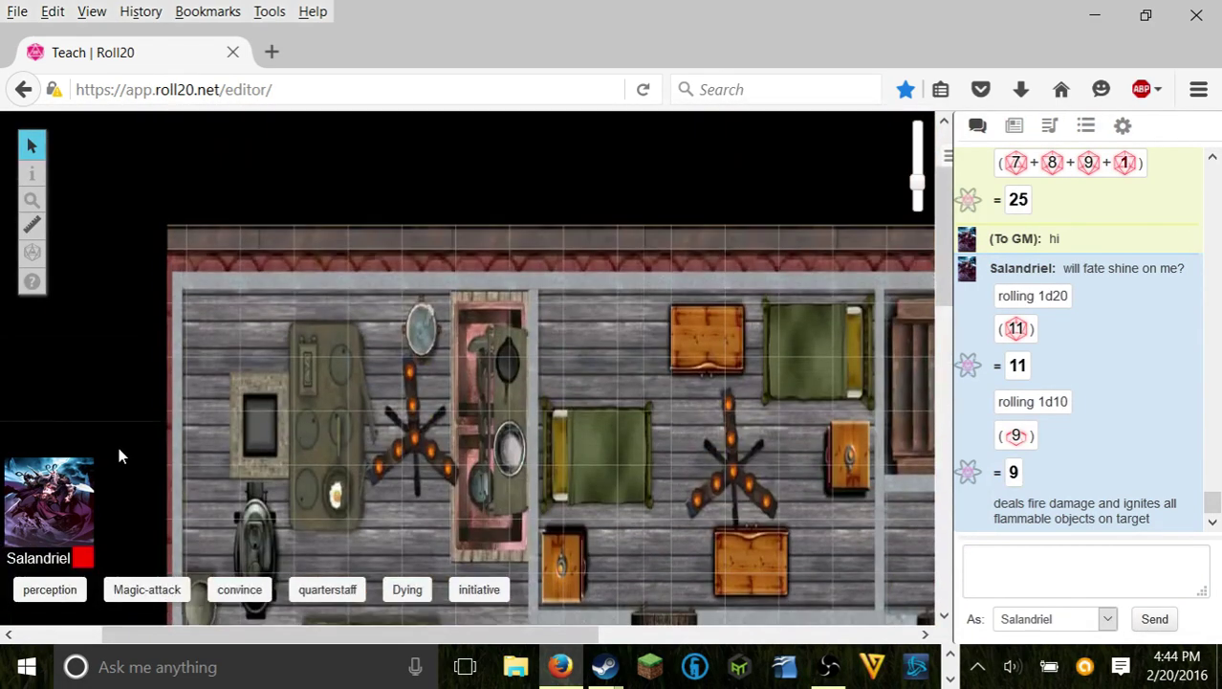
{"action": "scroll", "coordinate": [115, 376], "scroll_direction": "down", "scroll_amount": 5}
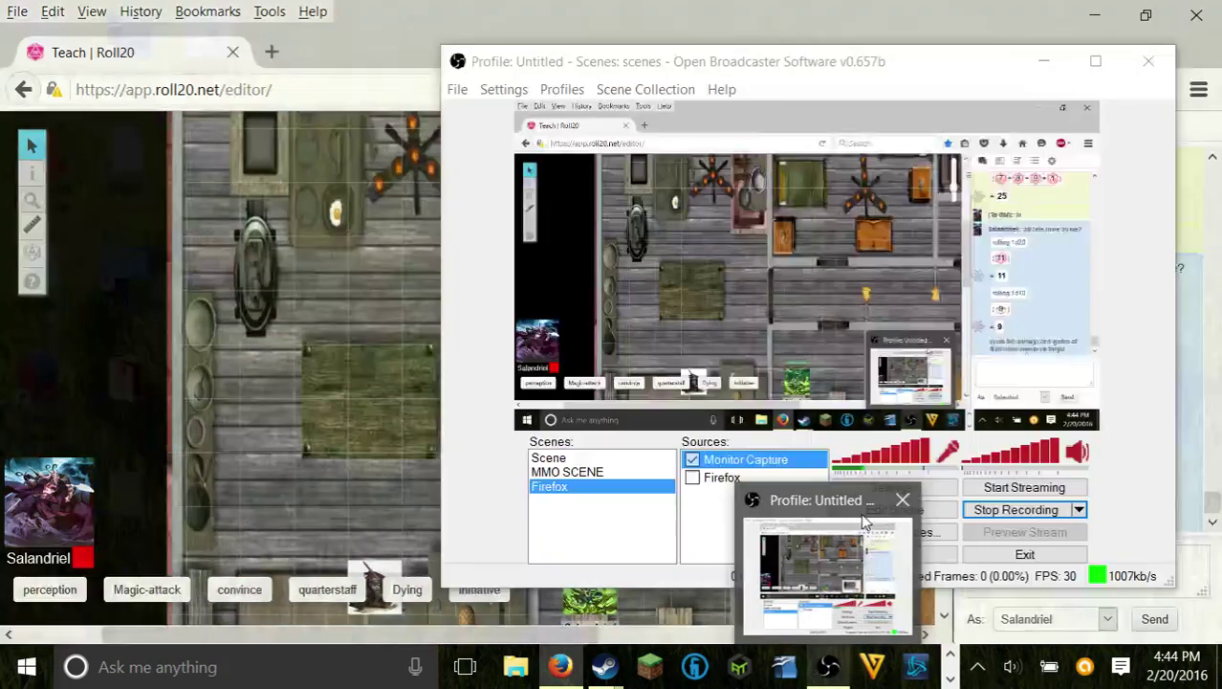
{"action": "scroll", "coordinate": [684, 413], "scroll_direction": "down", "scroll_amount": 1}
{"action": "scroll", "coordinate": [727, 459], "scroll_direction": "down", "scroll_amount": 4}
Step: Review the available chat commands in the "Welcome to Roll20!" message in the chat history
{"action": "left_click", "coordinate": [1079, 570]}
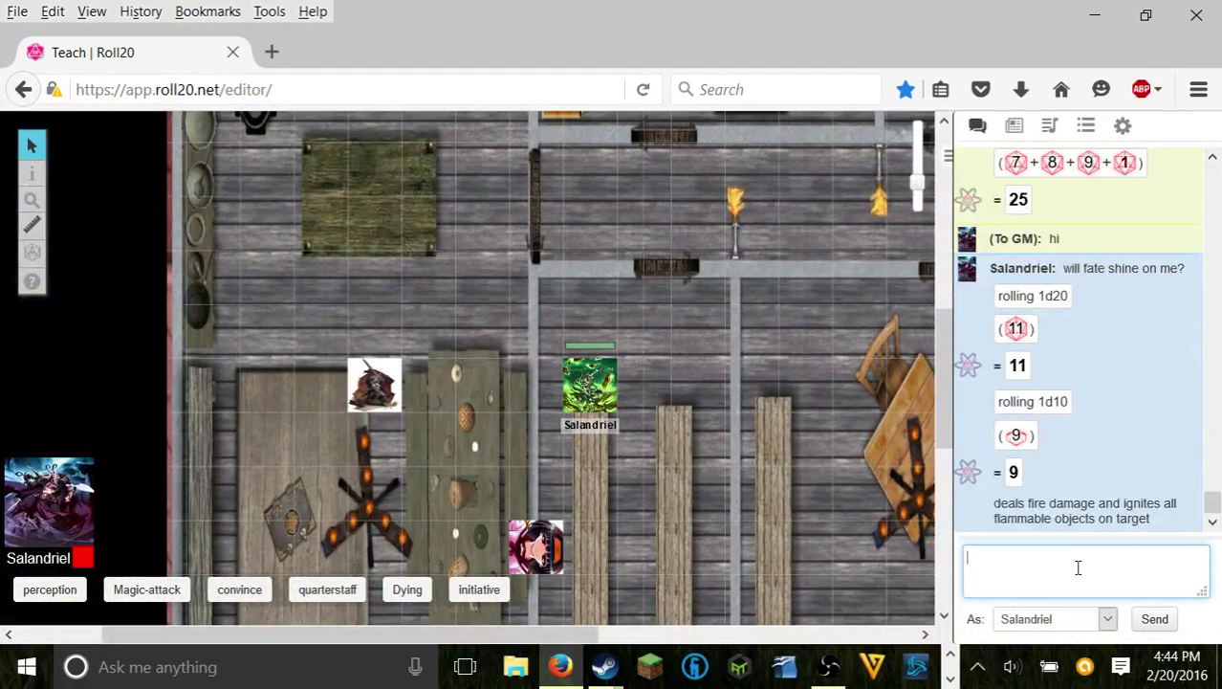
{"action": "scroll", "coordinate": [1062, 493], "scroll_direction": "up", "scroll_amount": 3}
{"action": "scroll", "coordinate": [1062, 492], "scroll_direction": "up", "scroll_amount": 10}
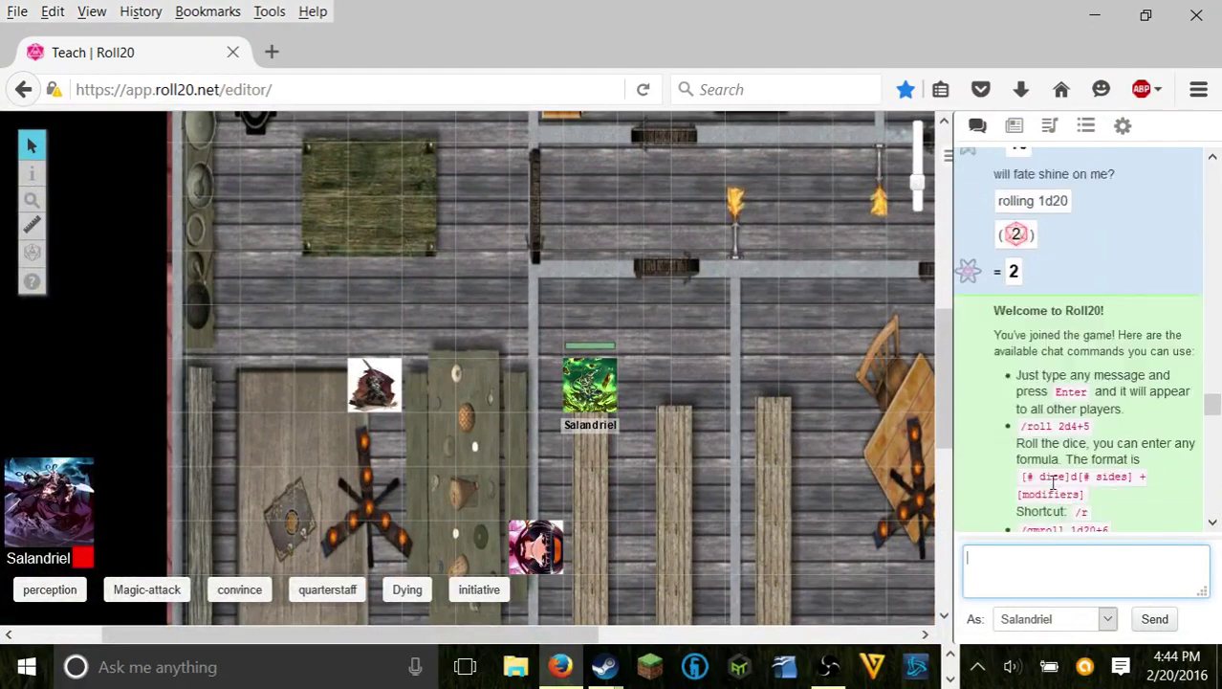
{"action": "scroll", "coordinate": [1043, 406], "scroll_direction": "down", "scroll_amount": 5}
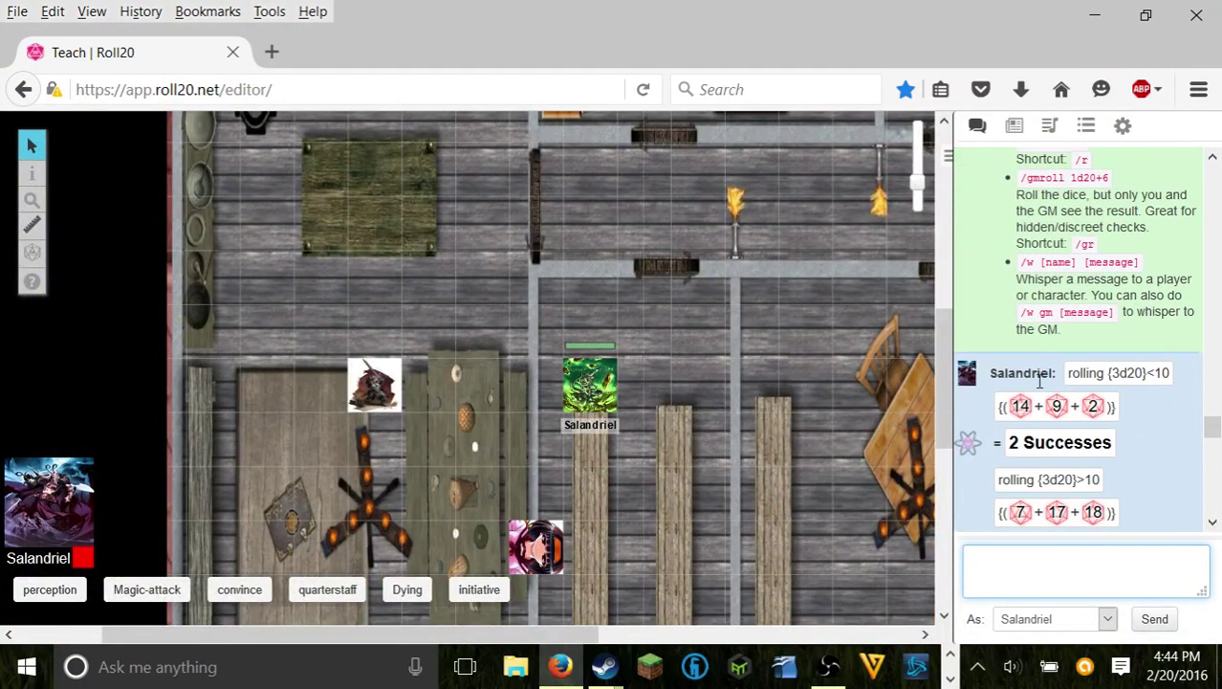
{"action": "scroll", "coordinate": [683, 587], "scroll_direction": "down", "scroll_amount": 3}
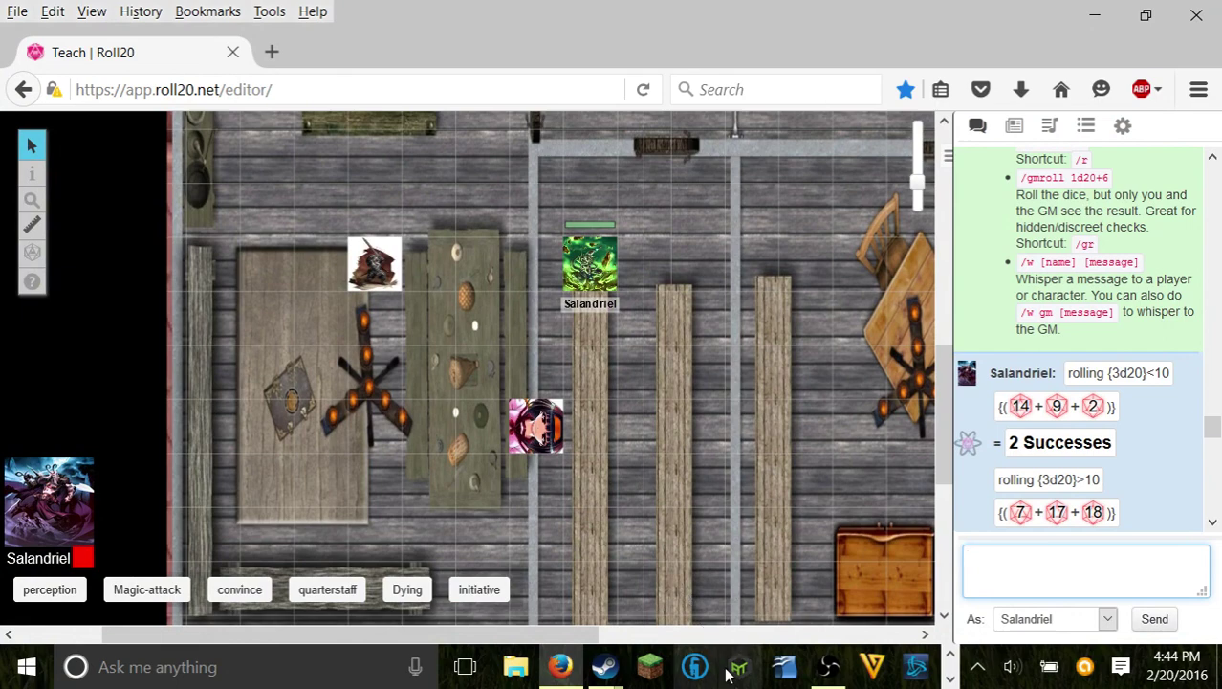
{"action": "left_click", "coordinate": [828, 669]}
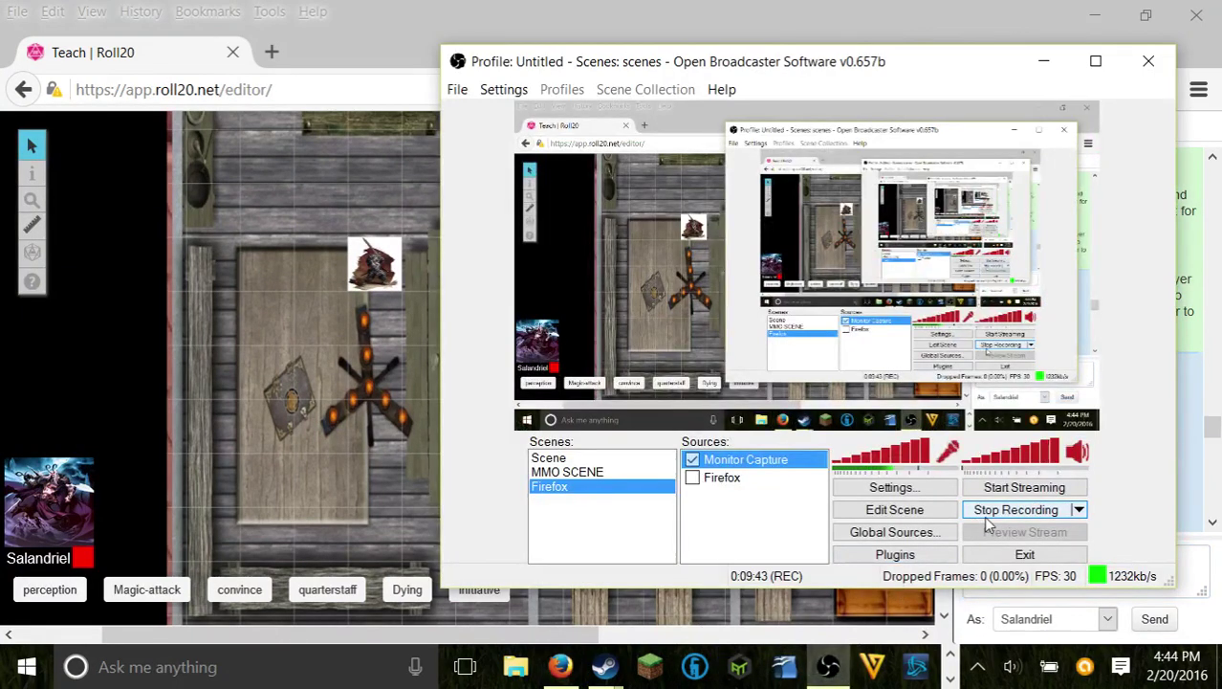